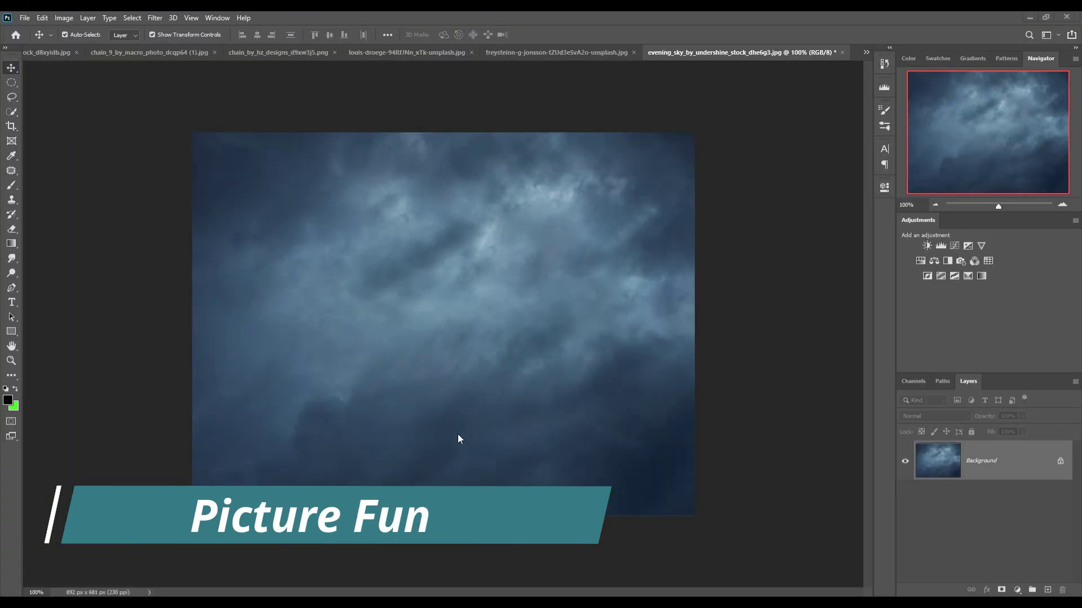
- Create a blank white 3840 × 2160 document from the Recent presets
left_click(24, 17)
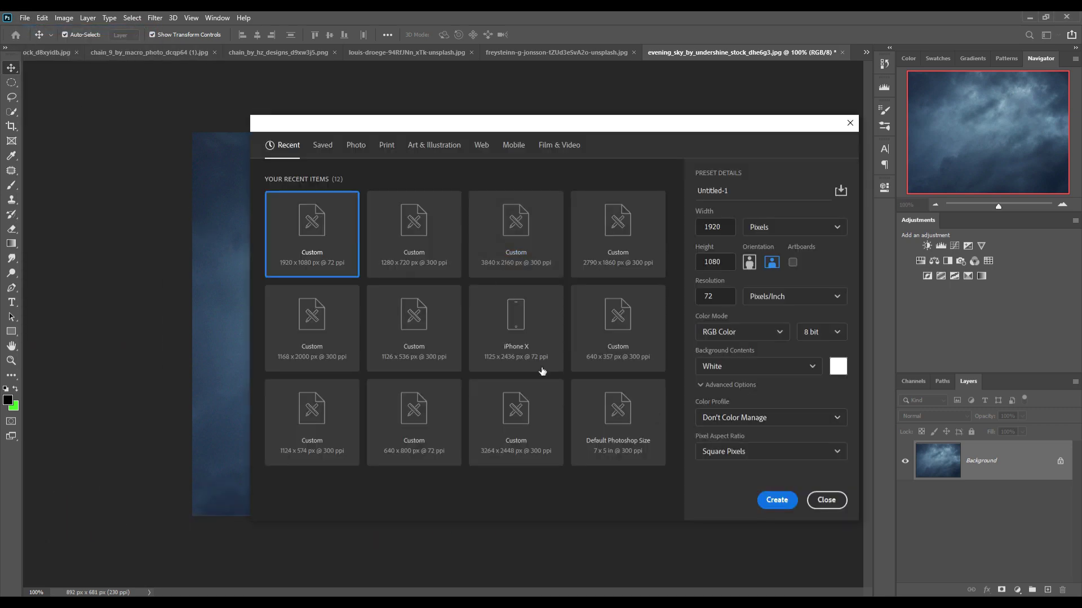
left_click(310, 228)
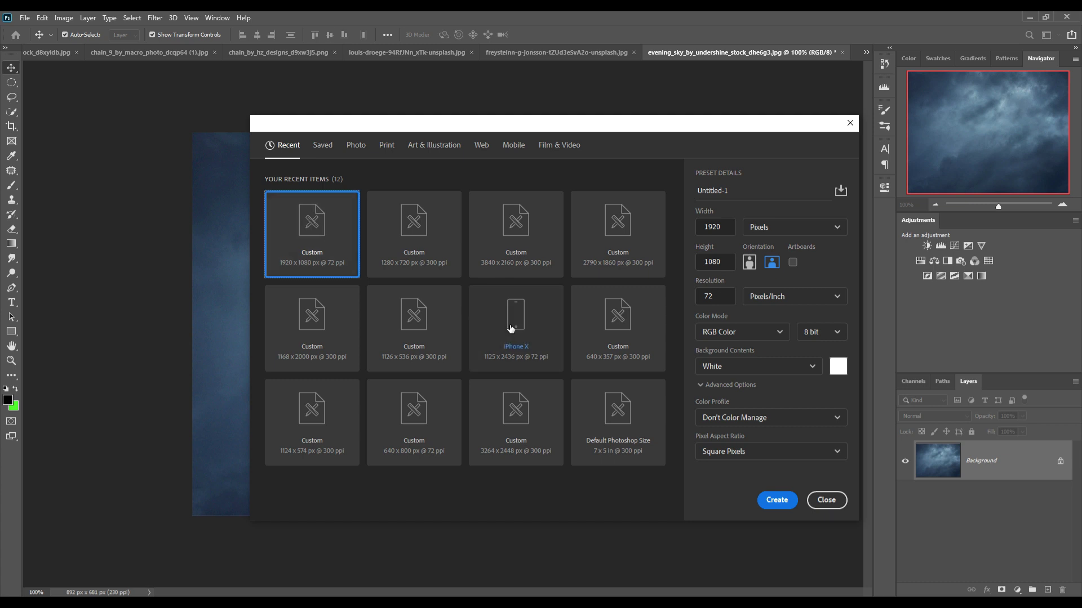
left_click(420, 219)
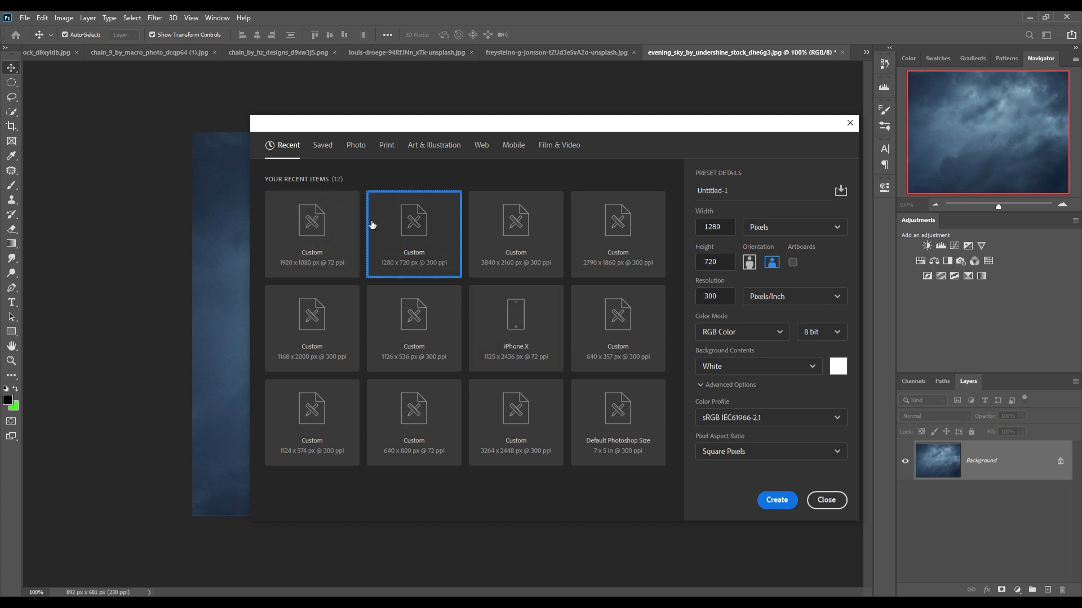
left_click(541, 223)
left_click(776, 500)
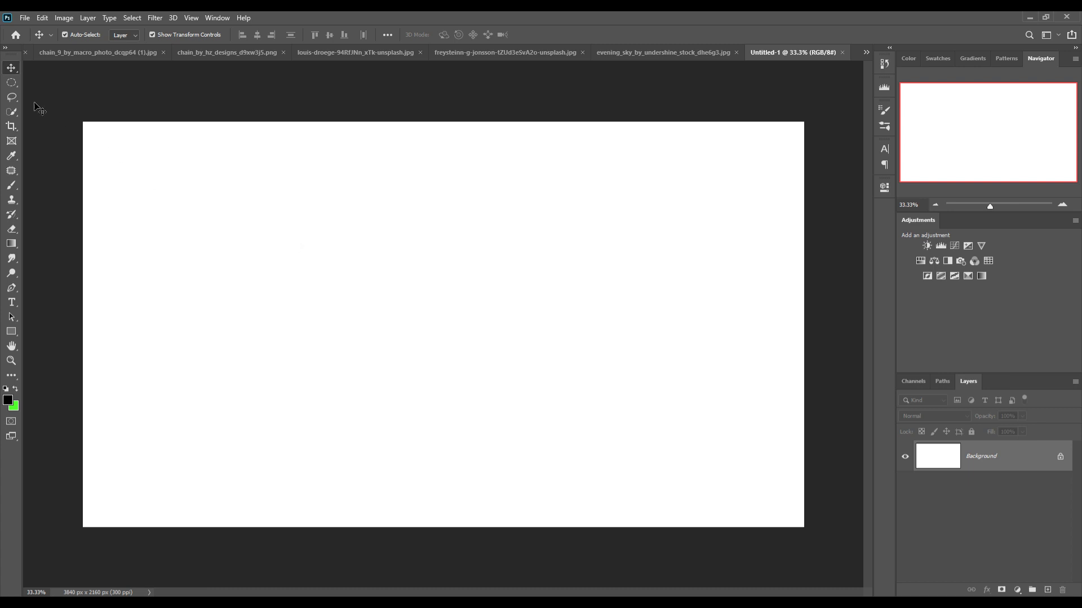
- Use a near-white foreground and crop the canvas taller upward to 3840 × 2730
left_click(11, 127)
left_click(8, 401)
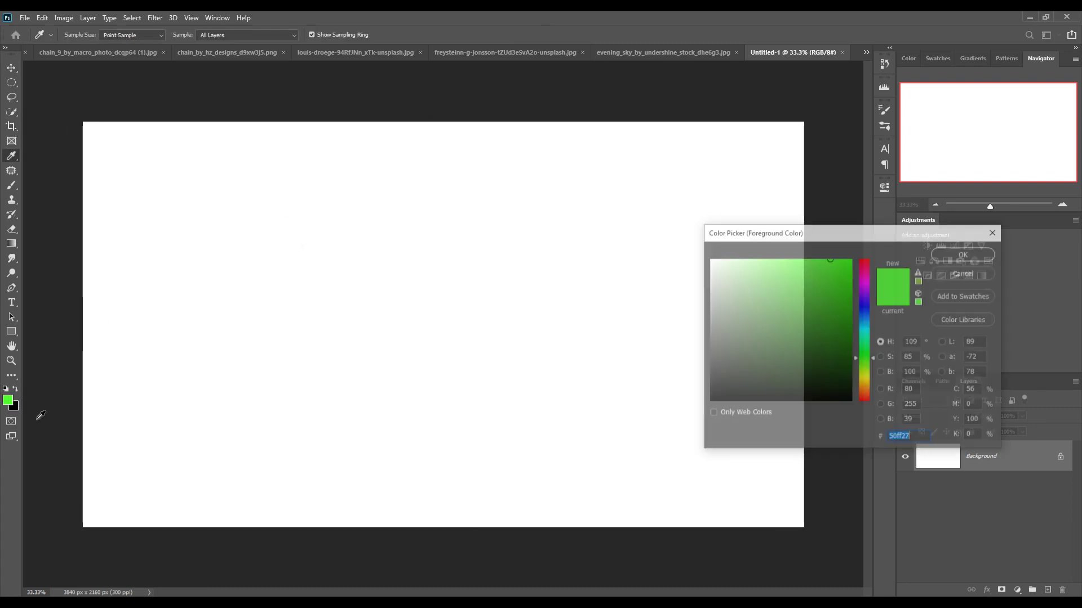
left_click(711, 261)
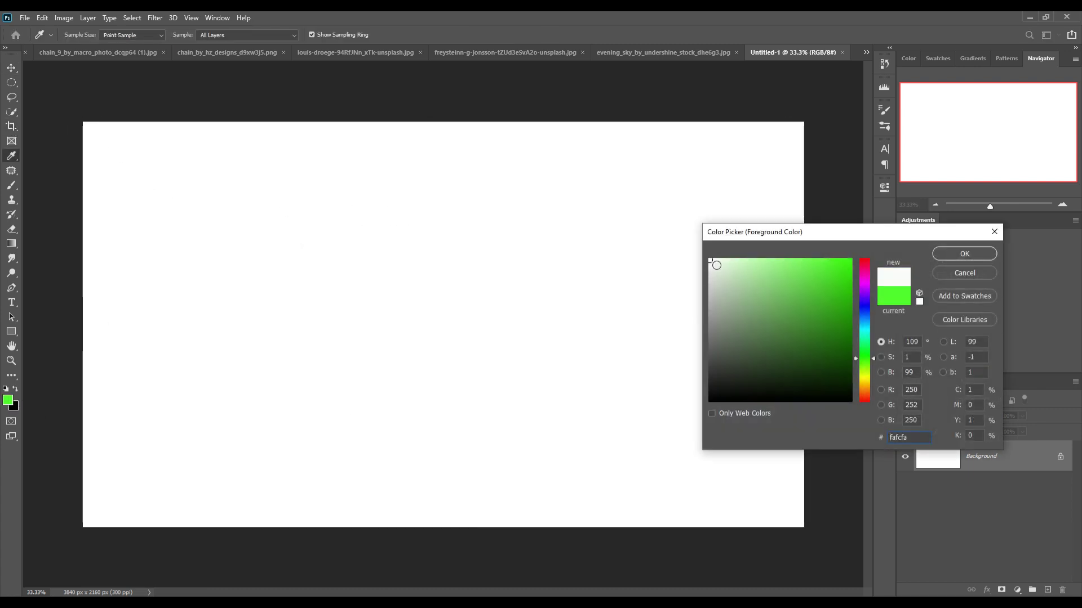
left_click(946, 254)
left_click_drag(454, 126, 455, 68)
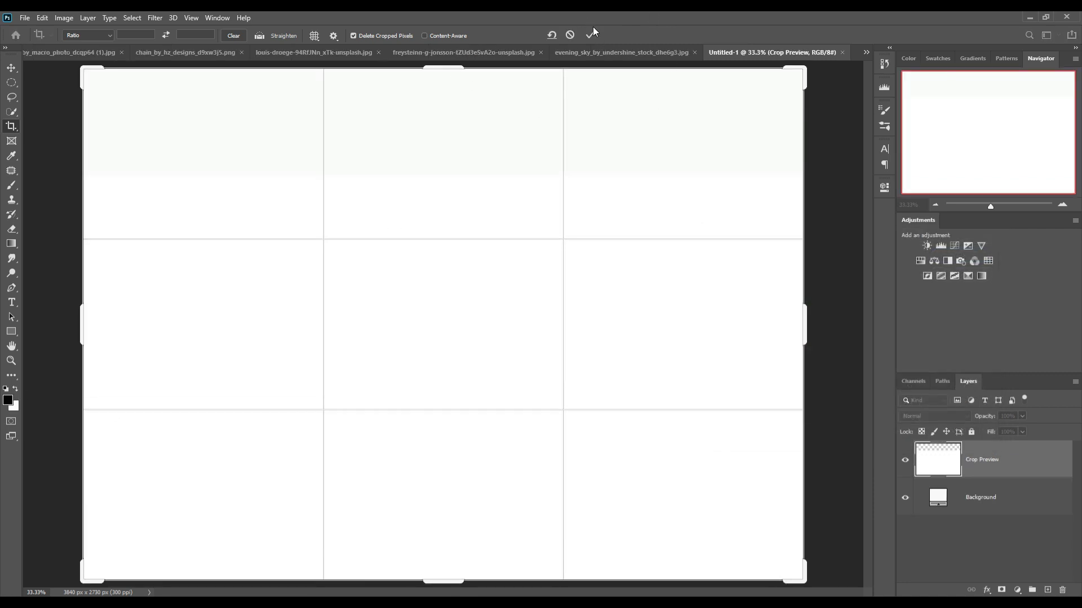
left_click(592, 34)
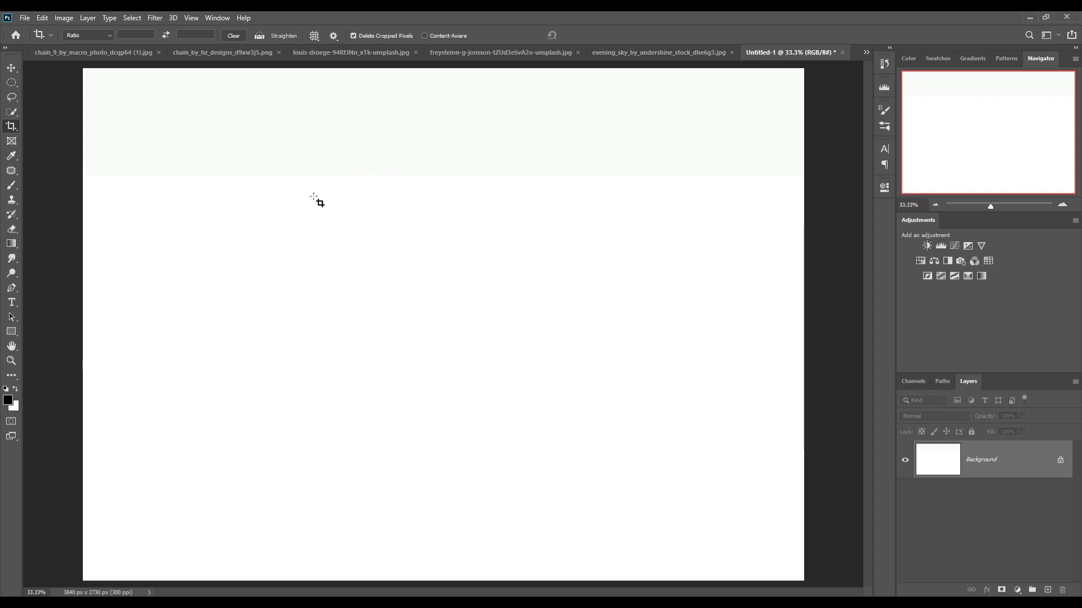
- Switch to the Move tool and bring up the rusty anchor-on-rocks photo
left_click(11, 68)
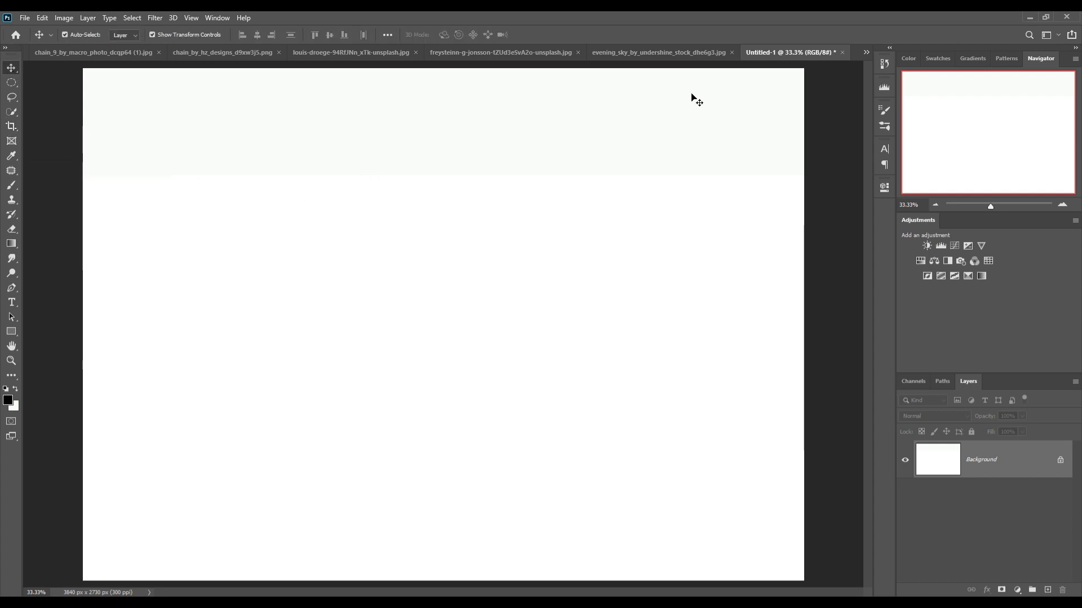
left_click(619, 55)
left_click(505, 56)
- Outline the mossy ground in the industrial railway photo with the Polygonal Lasso
left_click(360, 55)
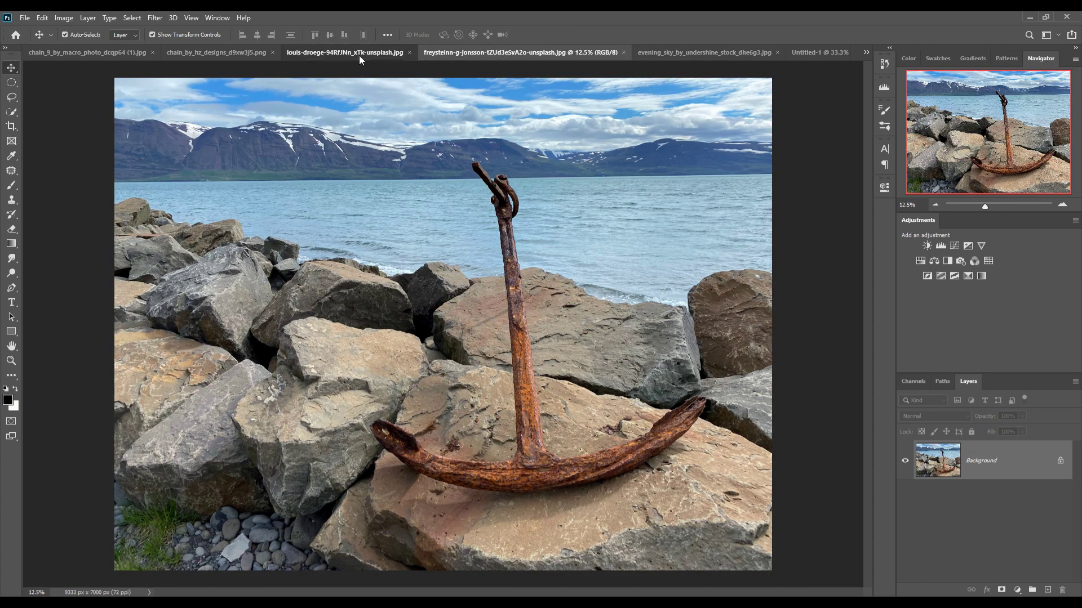
left_click(11, 97)
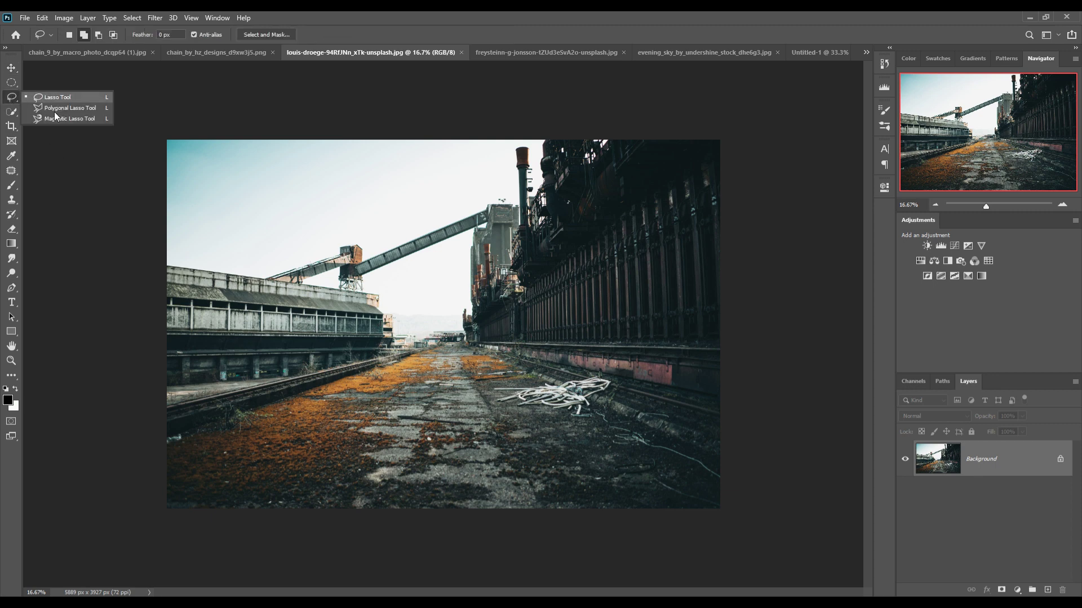
left_click(50, 115)
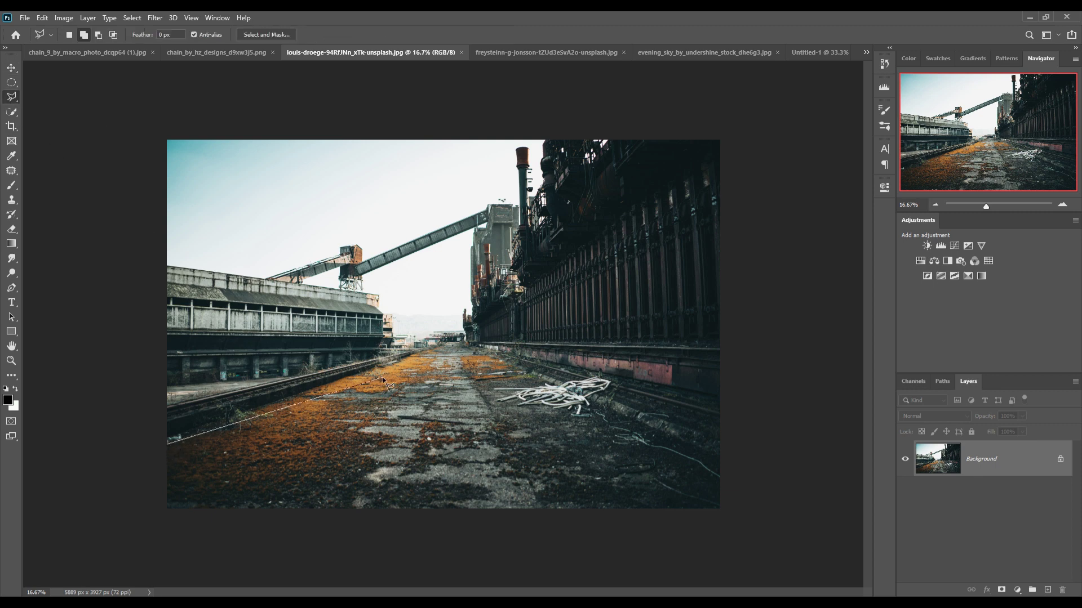
left_click(388, 364)
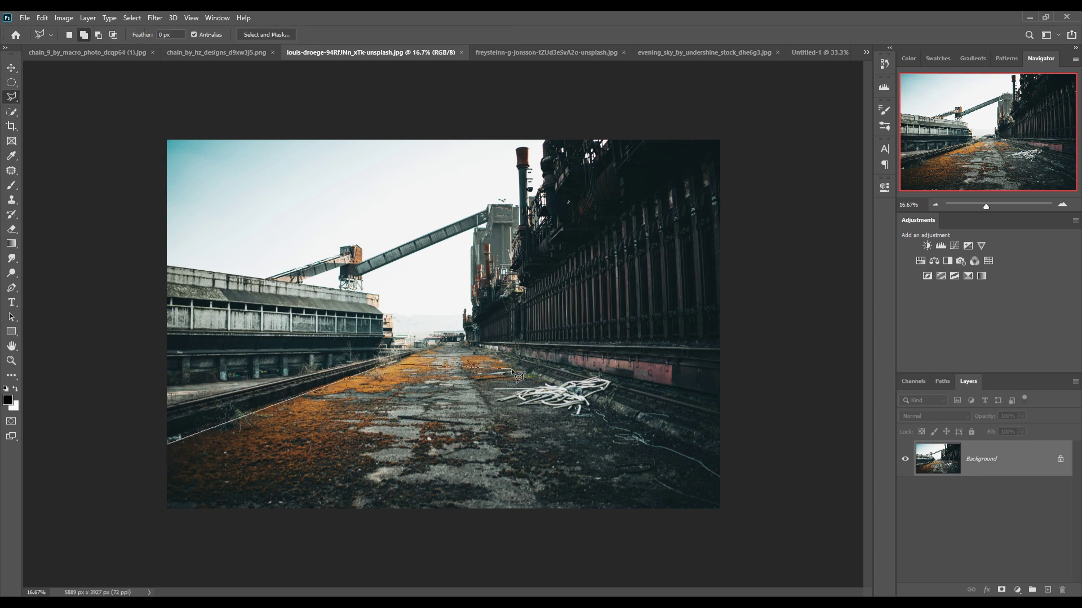
left_click(512, 364)
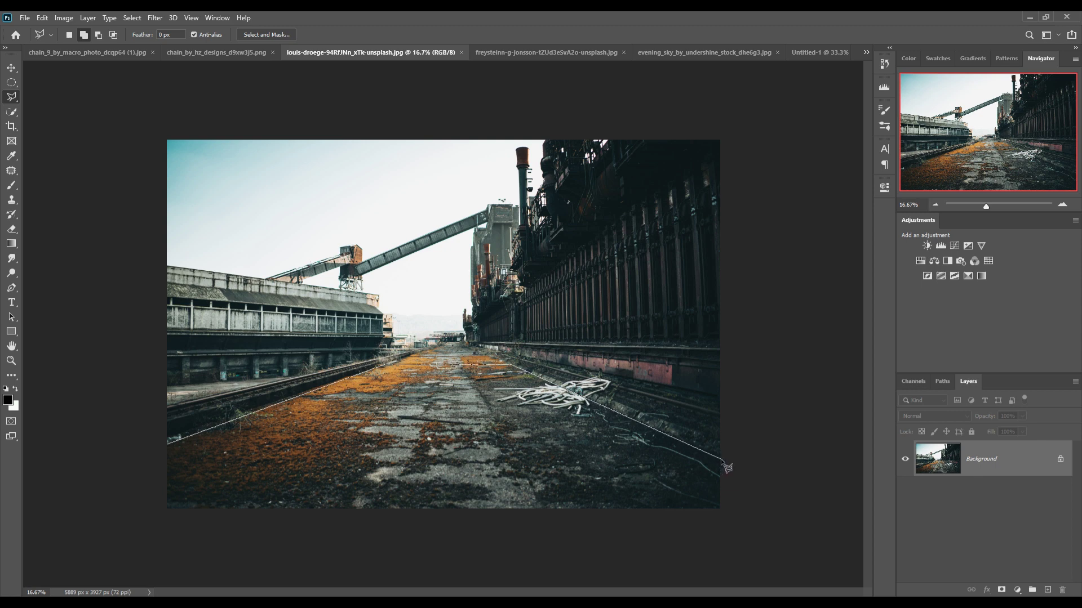
left_click(721, 509)
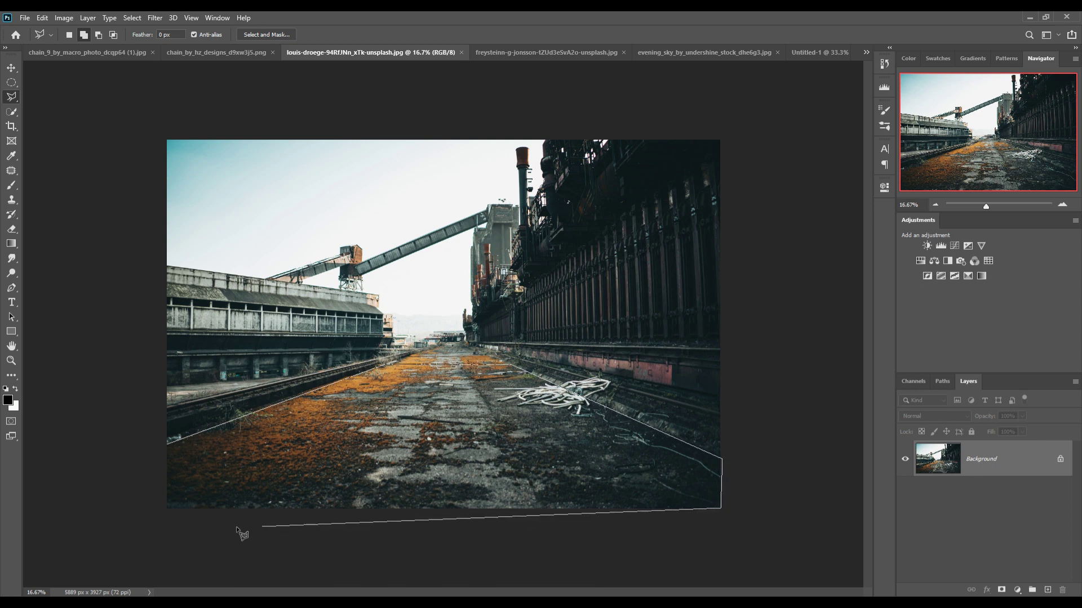
left_click(169, 447)
- Drag the selected ground onto Untitled-1 as a new layer, then close the railway window
key("v")
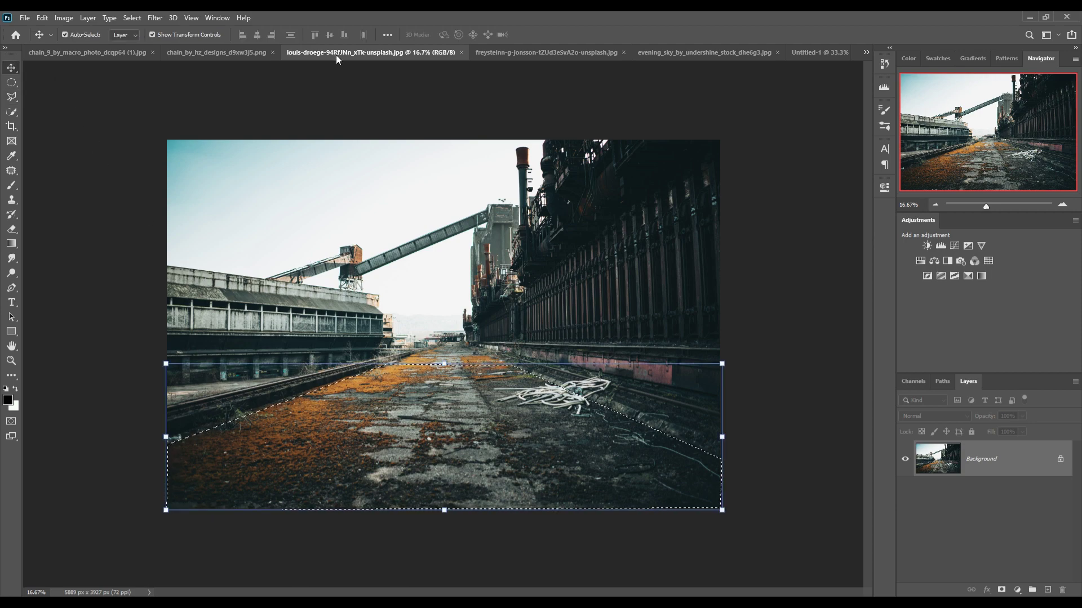
left_click_drag(336, 54, 349, 104)
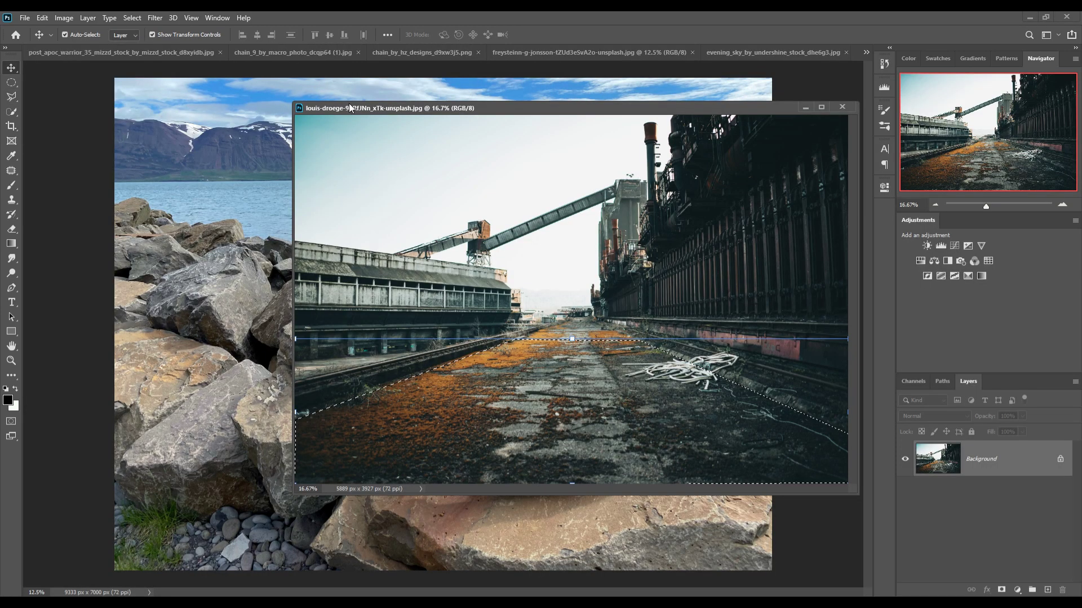
left_click(866, 55)
left_click(725, 132)
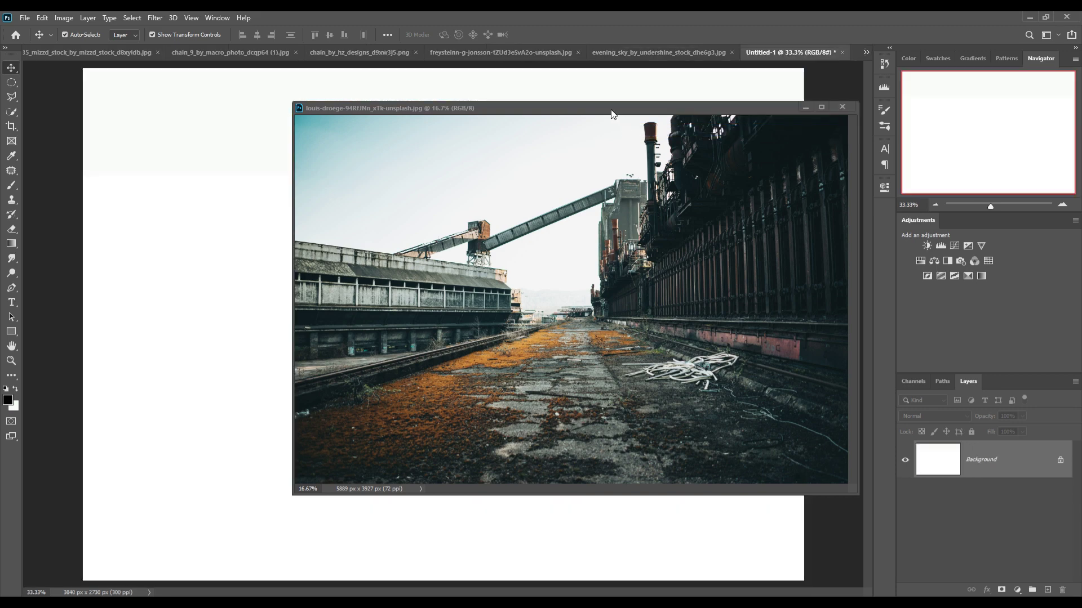
left_click_drag(618, 108, 848, 119)
left_click_drag(848, 372, 445, 435)
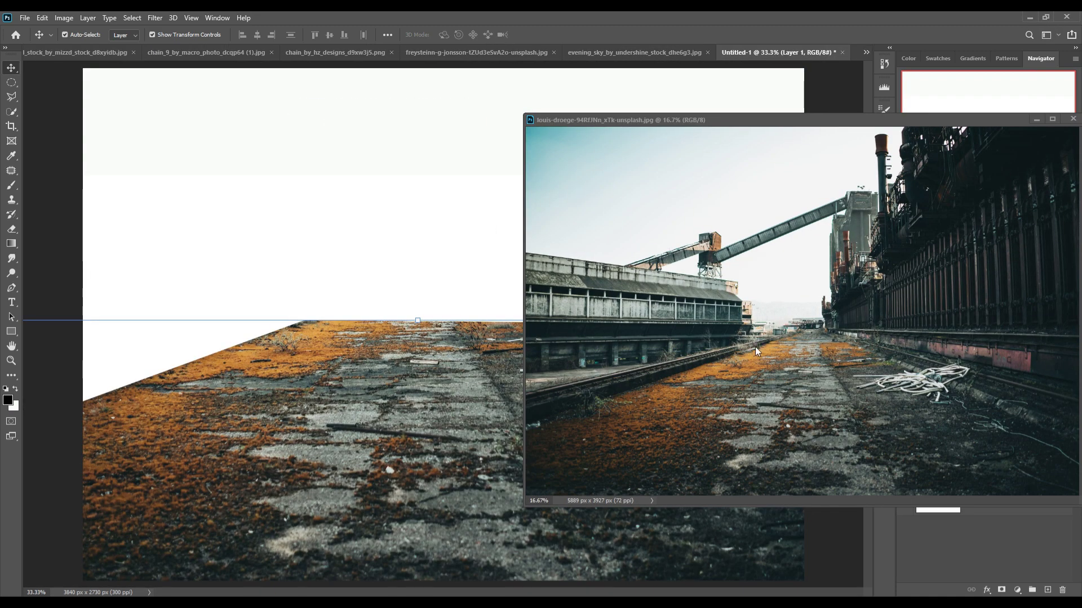
left_click(1034, 120)
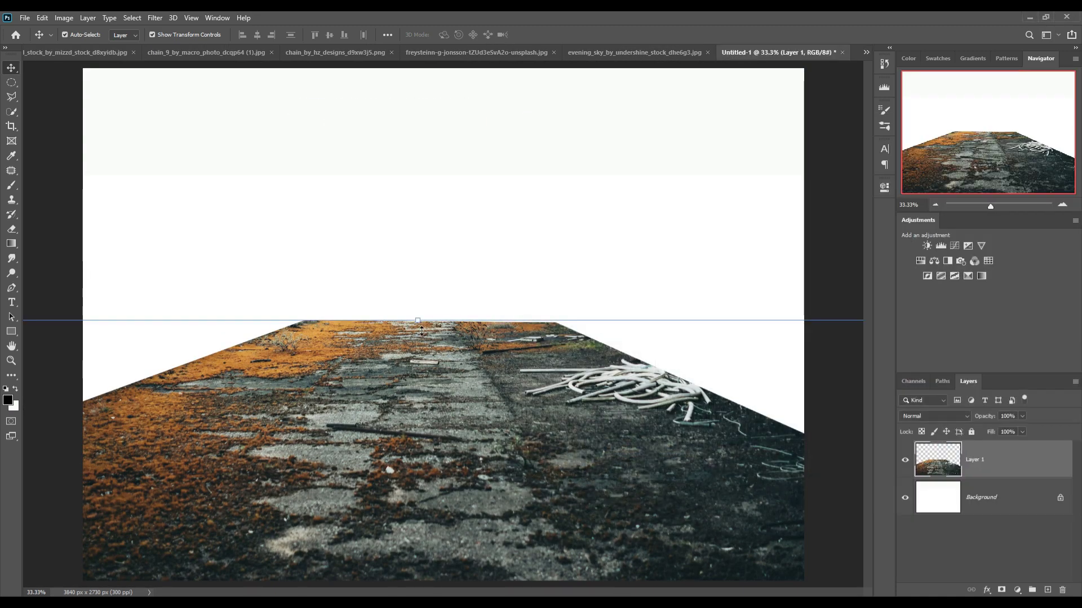
- Squash the ground layer to about 44% height, narrowing it slightly along the bottom
key("ctrl+minus")
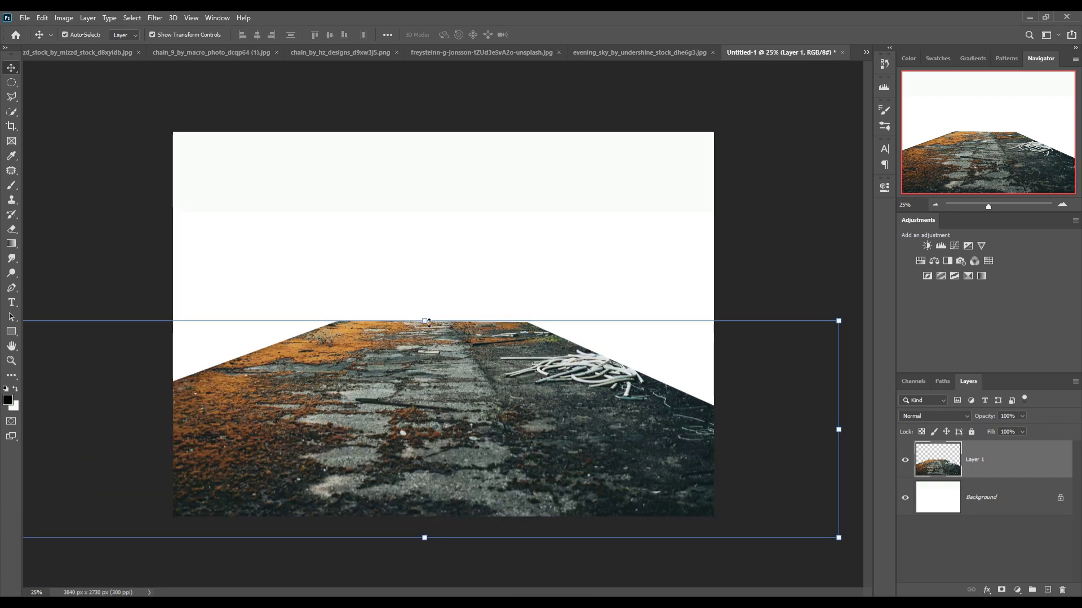
left_click_drag(429, 323, 471, 453)
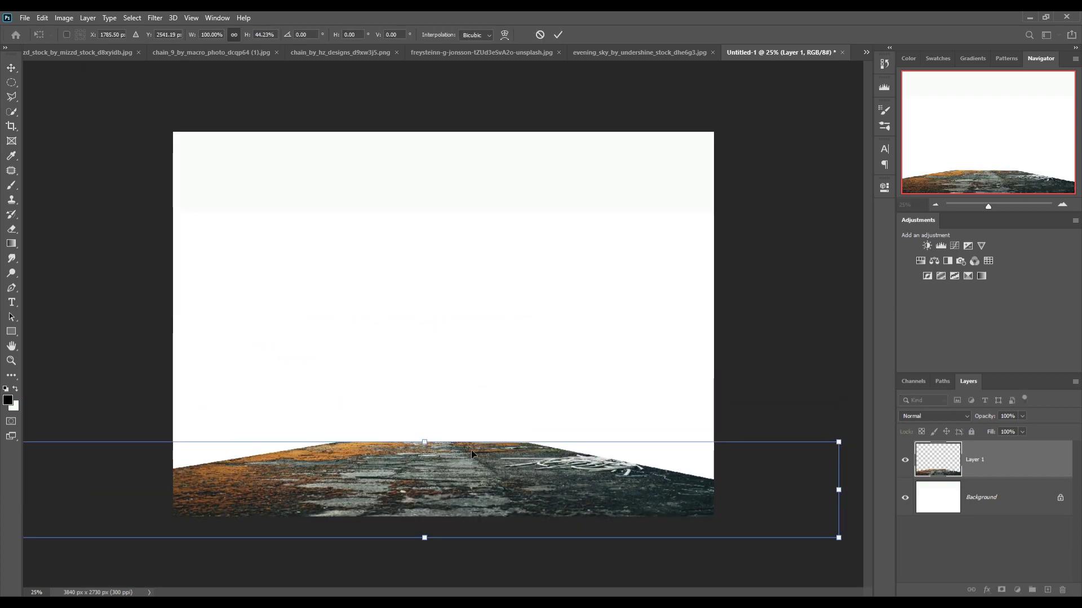
left_click_drag(847, 496, 841, 498)
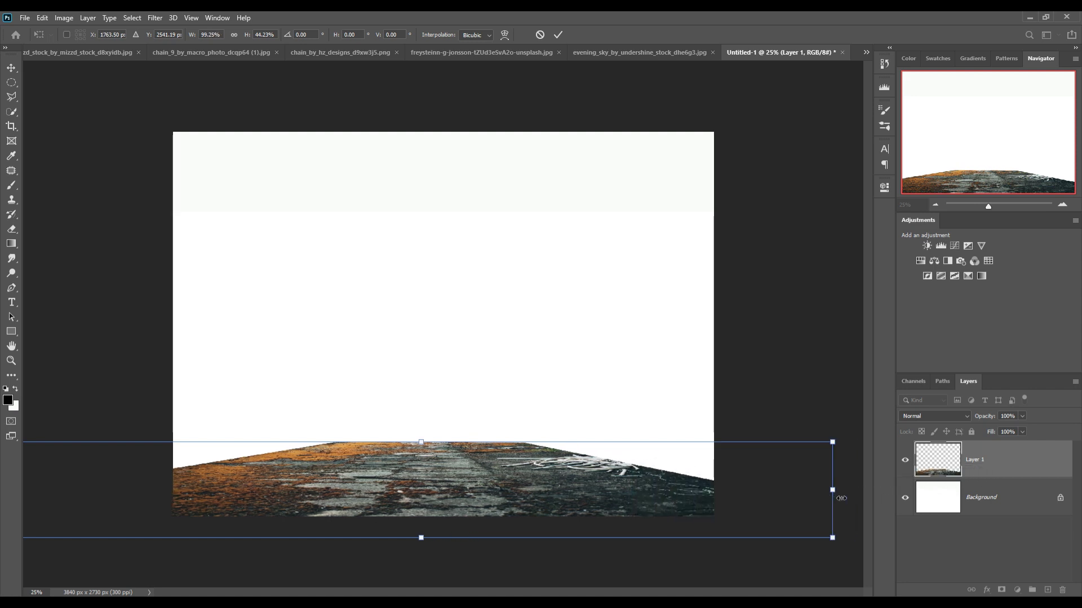
left_click(557, 35)
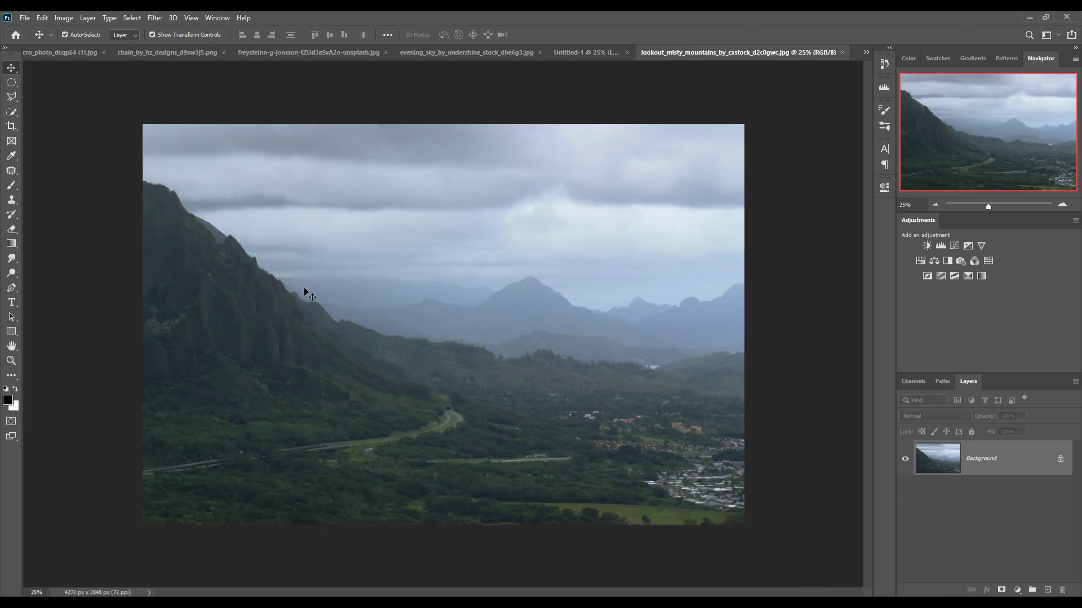
- Quick-select the mountain slope and valley and drag them into the composite
left_click(12, 112)
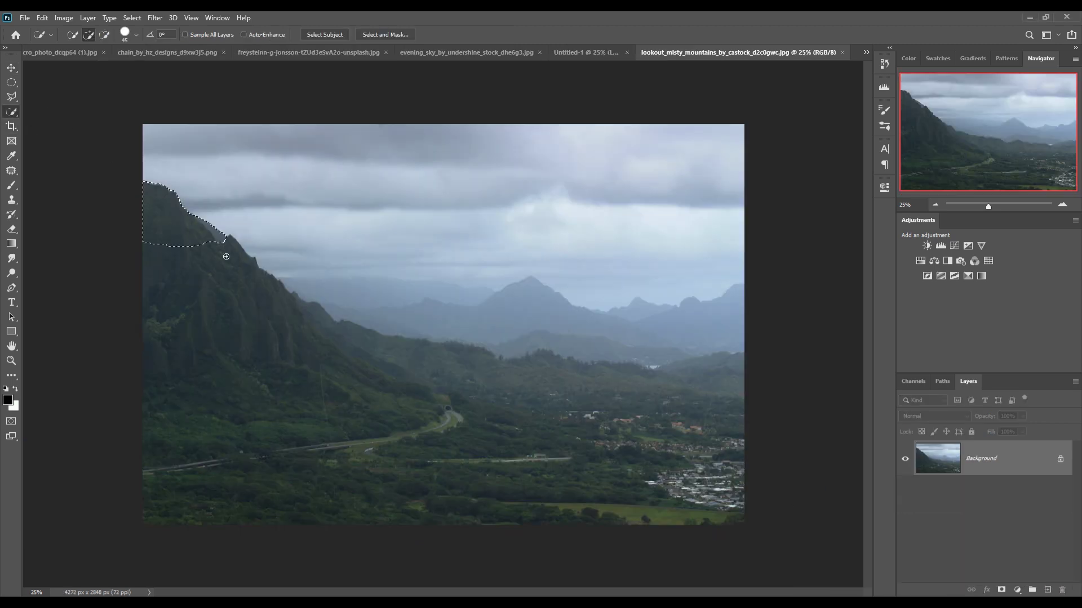
left_click_drag(280, 307, 336, 347)
left_click_drag(435, 374, 608, 376)
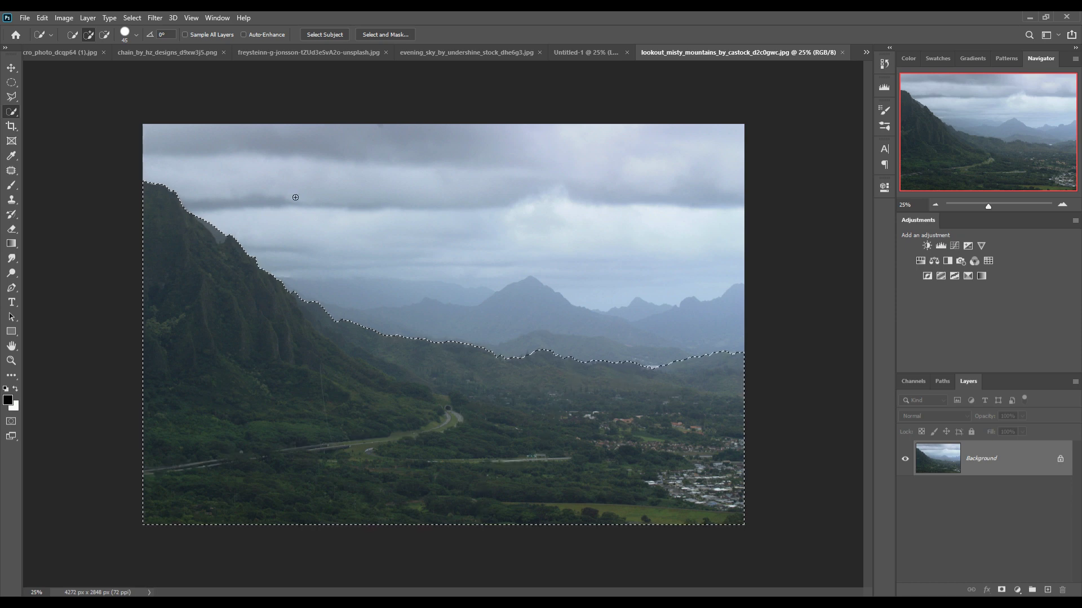
key("v")
left_click_drag(731, 54, 735, 100)
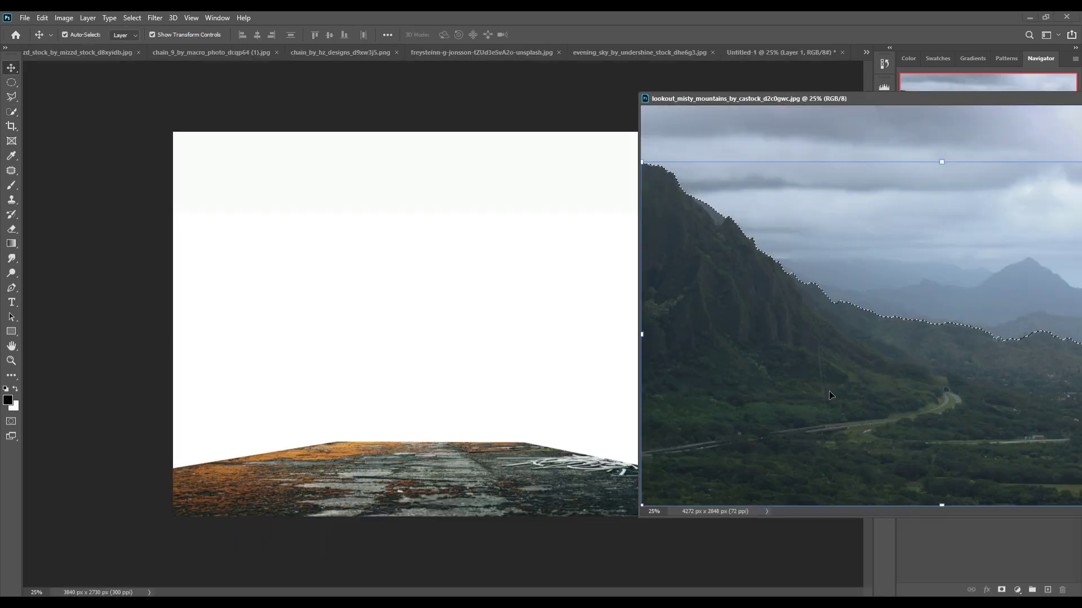
left_click_drag(830, 391, 273, 358)
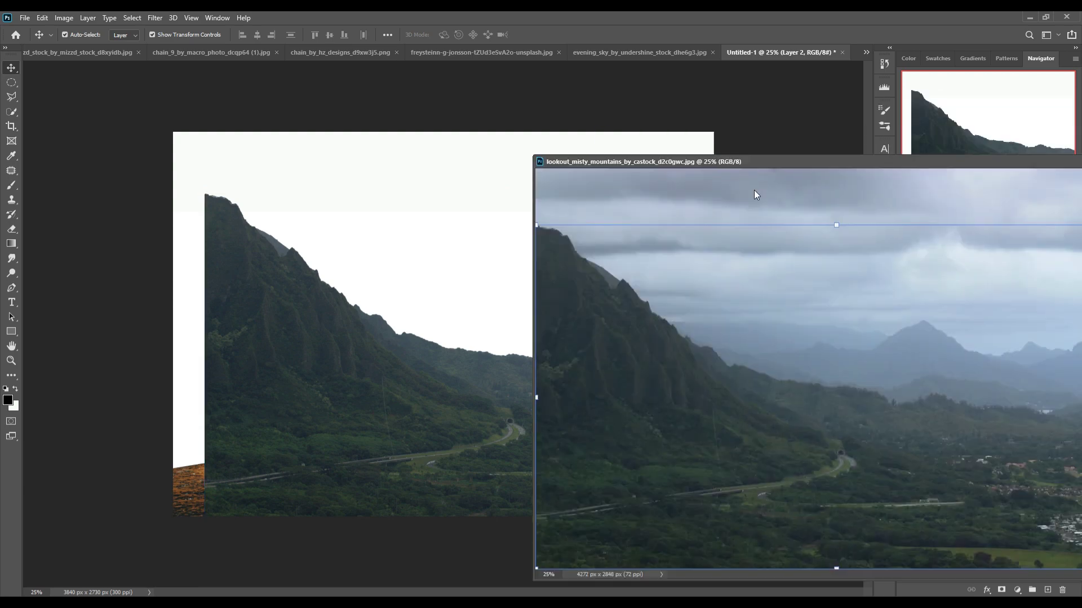
left_click_drag(884, 99, 570, 292)
- Place the mountains below the ground layer, scaled to about 67% at bottom-left
left_click_drag(1009, 467, 1004, 512)
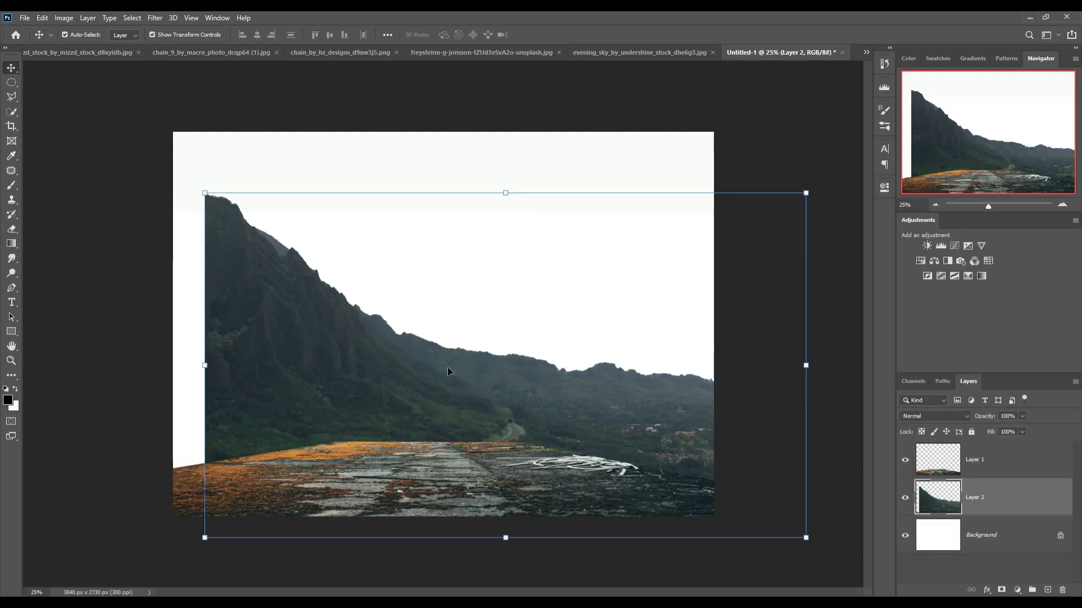
left_click_drag(437, 370, 397, 380)
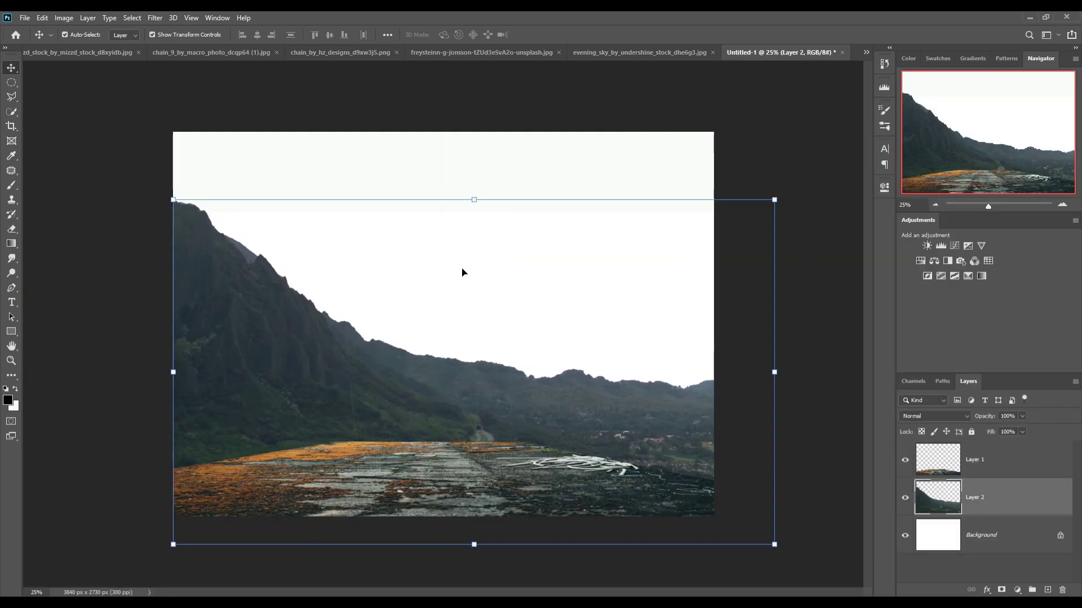
key("ctrl+t")
left_click_drag(474, 199, 459, 310)
mouse_move(417, 401)
left_mouse_down()
mouse_move(320, 385)
mouse_move(320, 396)
left_mouse_up()
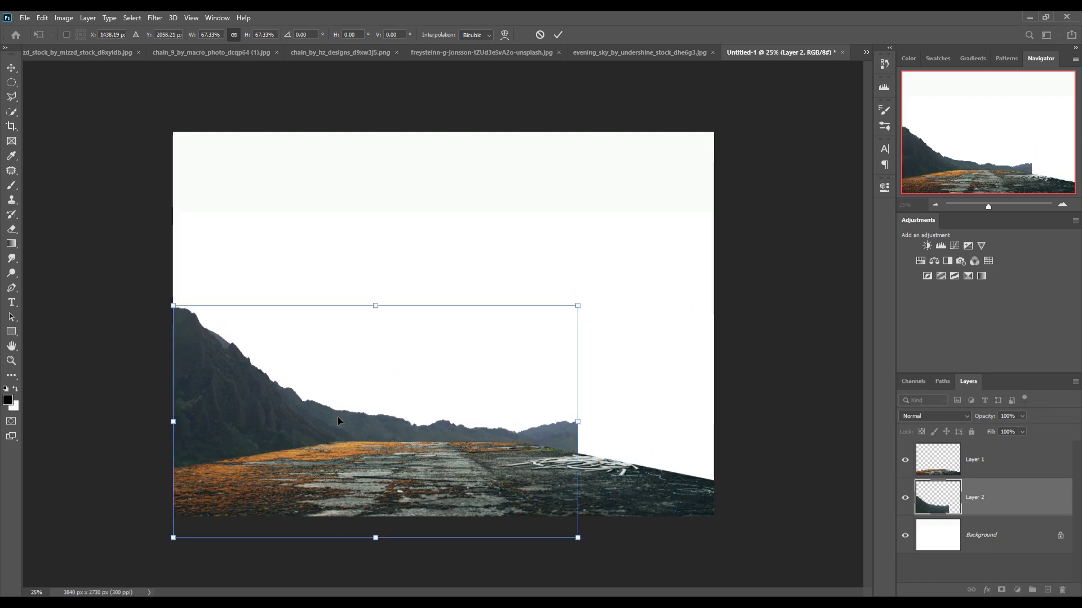
left_click(560, 34)
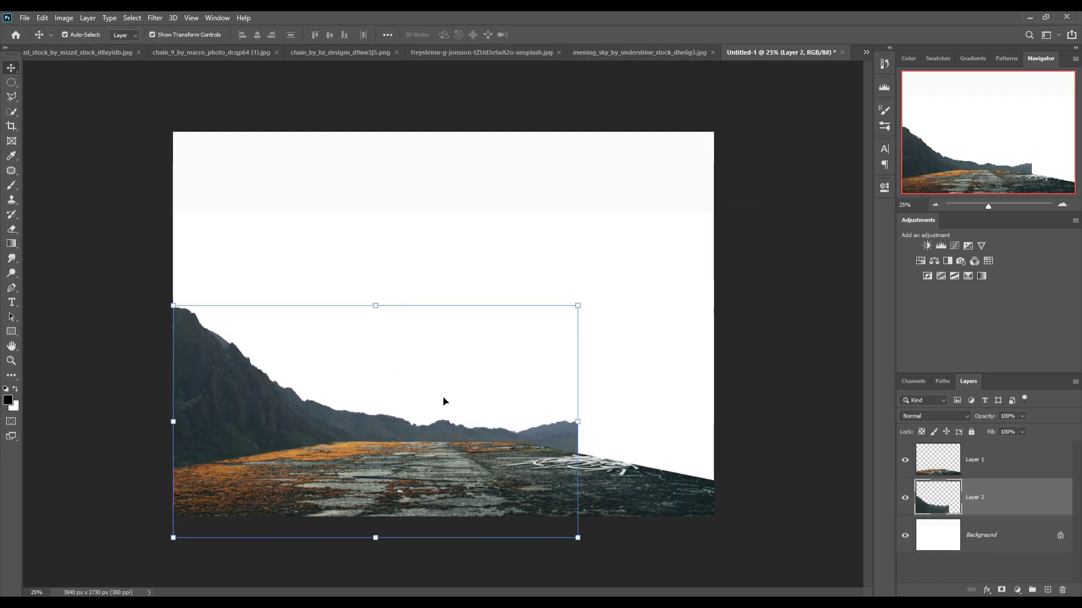
- Duplicate the mountain layer, flip the copy horizontally, and move it to the right edge
right_click(1030, 502)
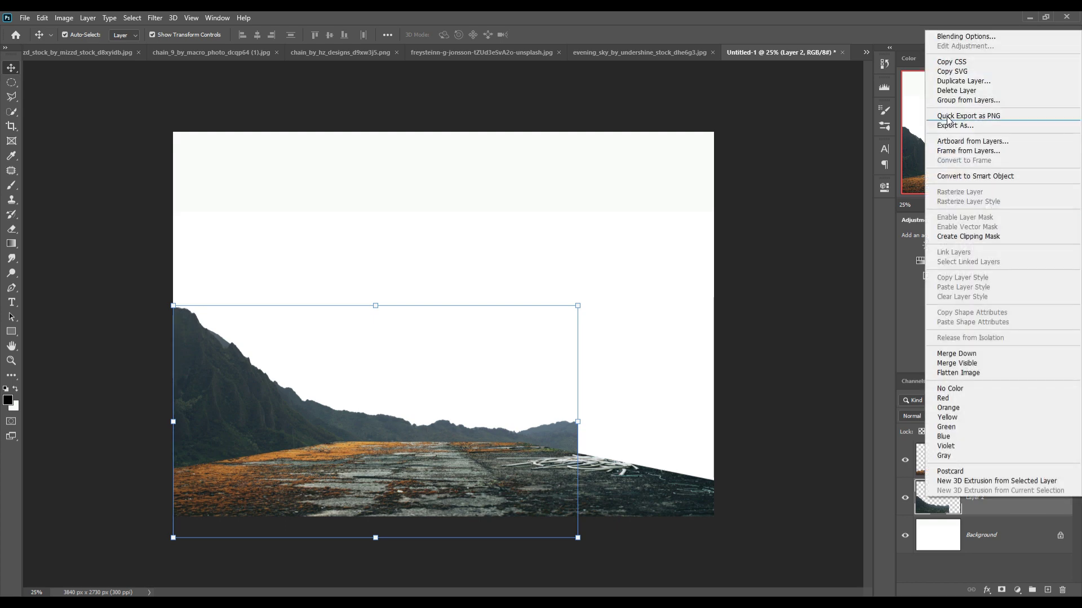
left_click(946, 83)
left_click(634, 178)
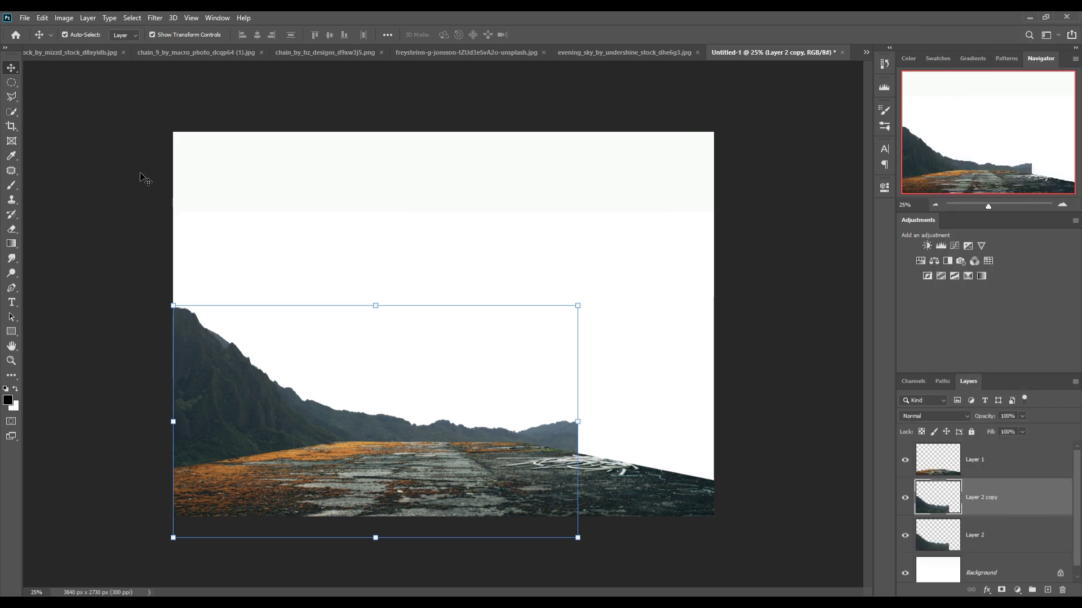
left_click(42, 18)
mouse_move(60, 275)
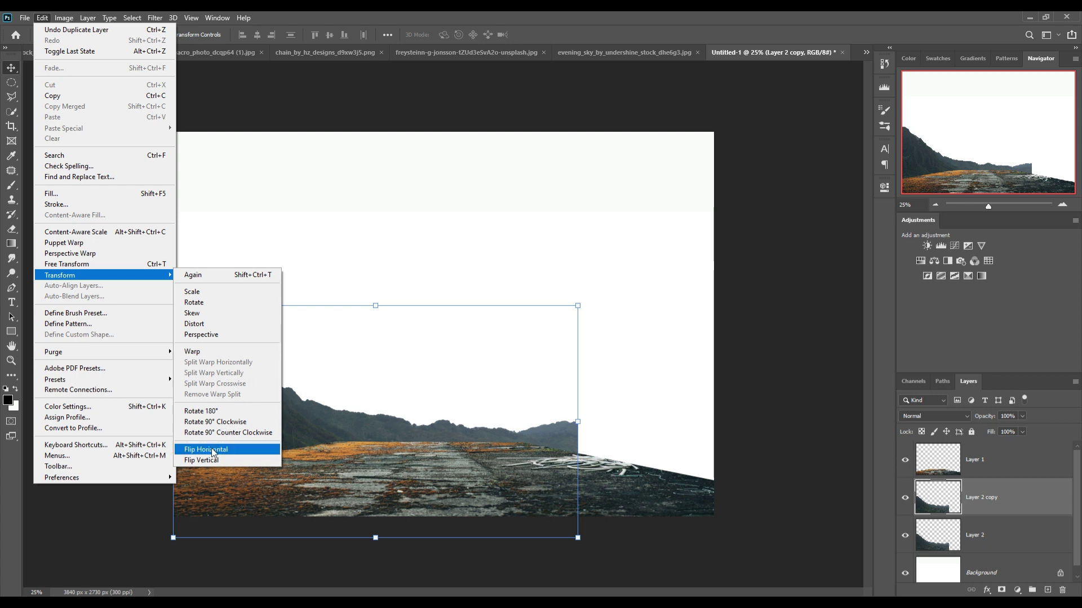
left_click(213, 449)
left_click_drag(387, 431, 622, 409)
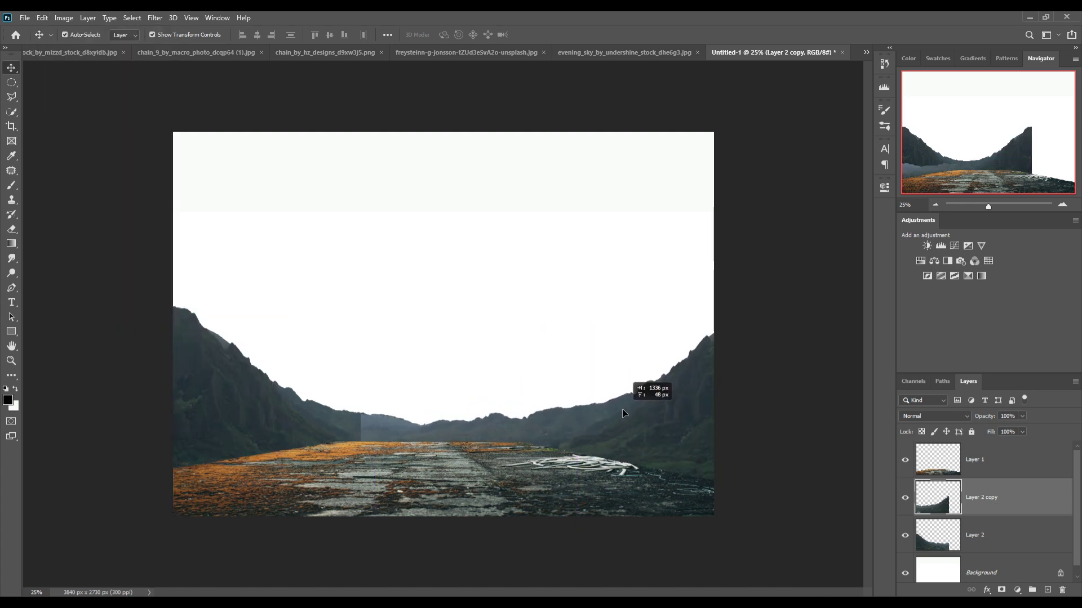
left_click_drag(622, 409, 572, 411)
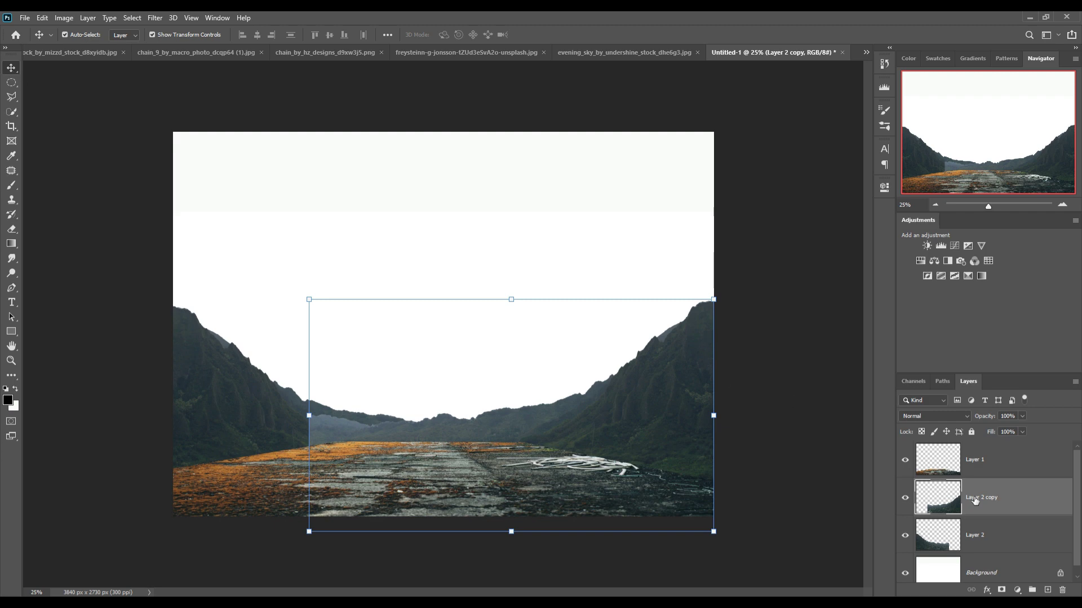
- Mask the mirrored copy, painting out the grey horizon patch with a soft round brush
left_click(1001, 589)
key("b")
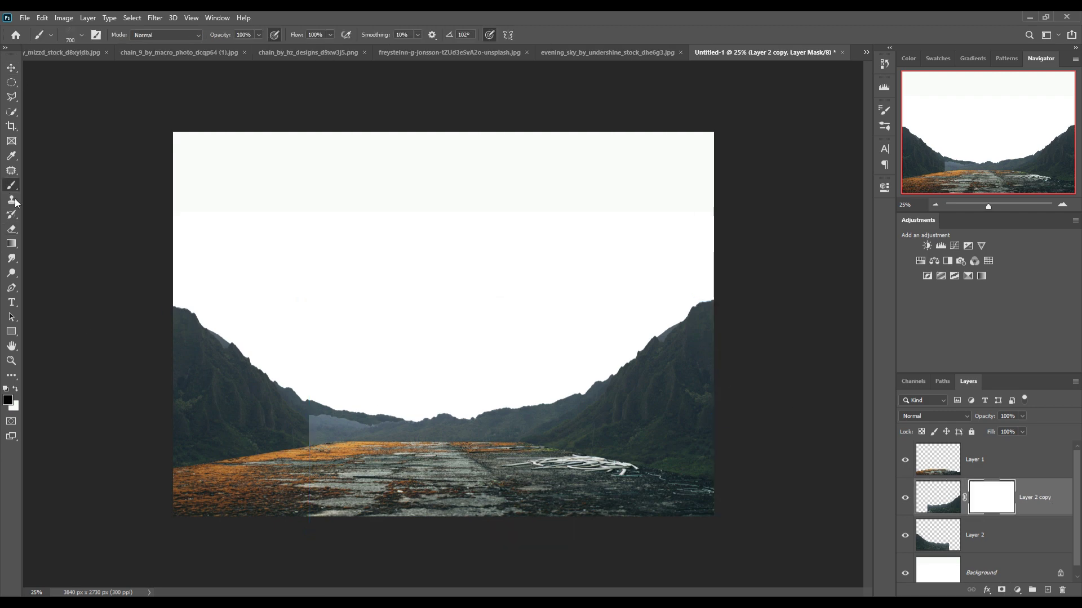
left_click(79, 35)
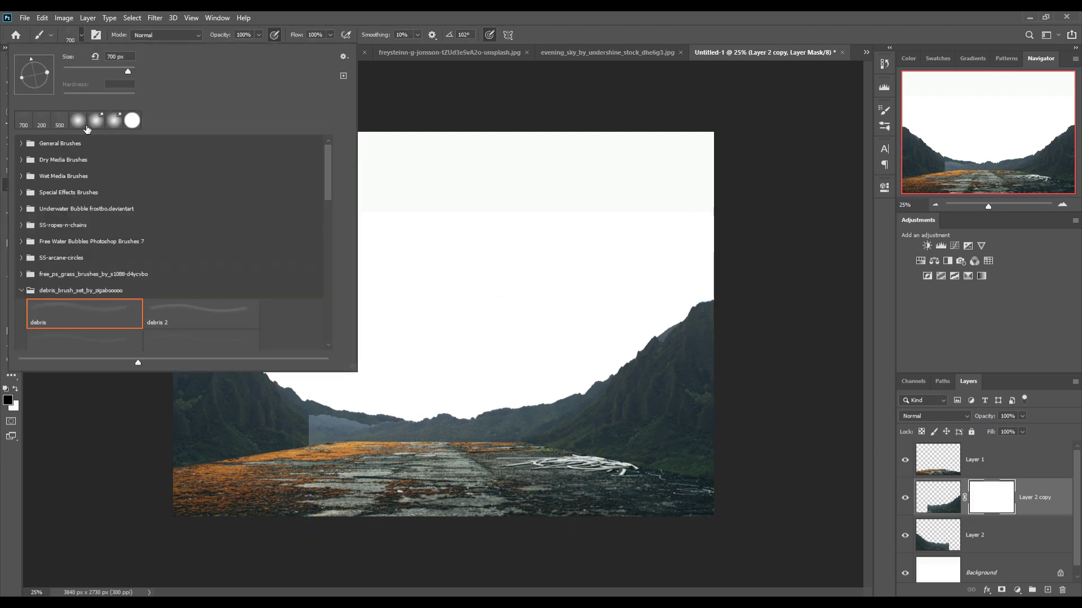
double_click(86, 126)
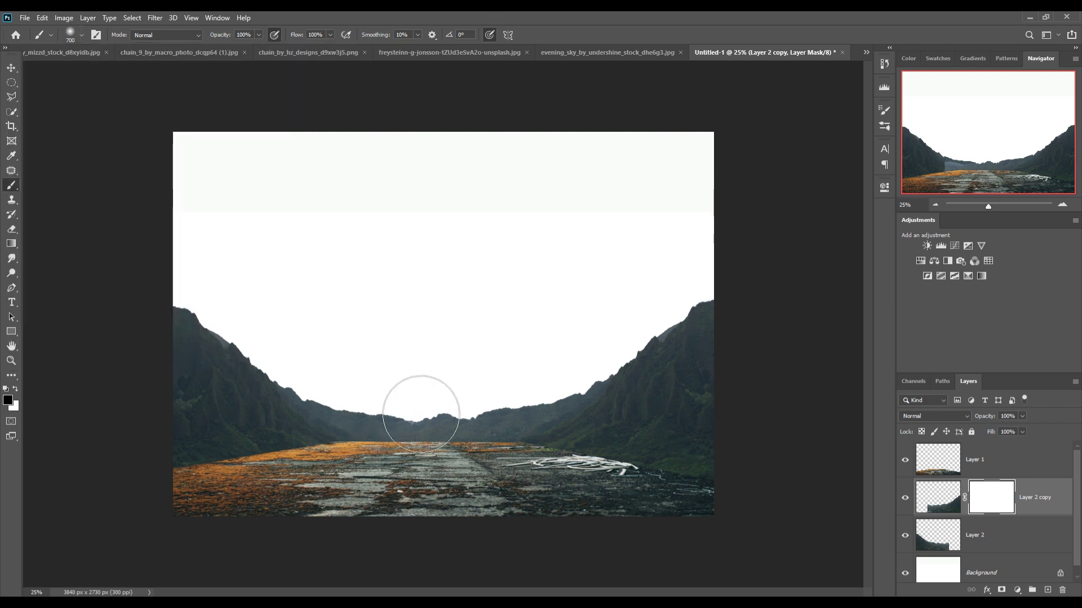
left_click_drag(411, 416, 338, 361)
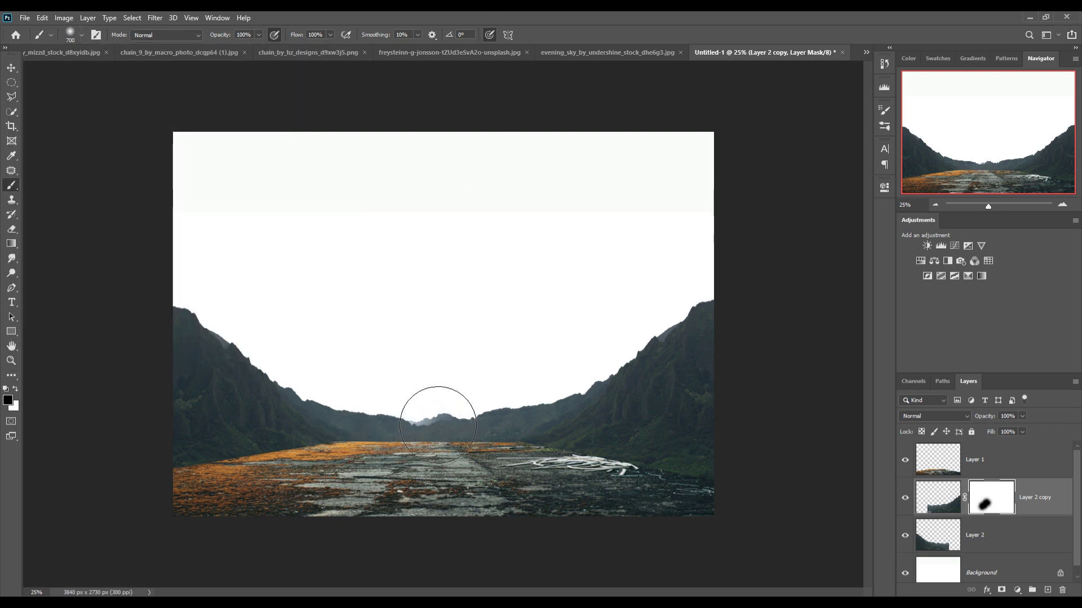
key("ctrl+z")
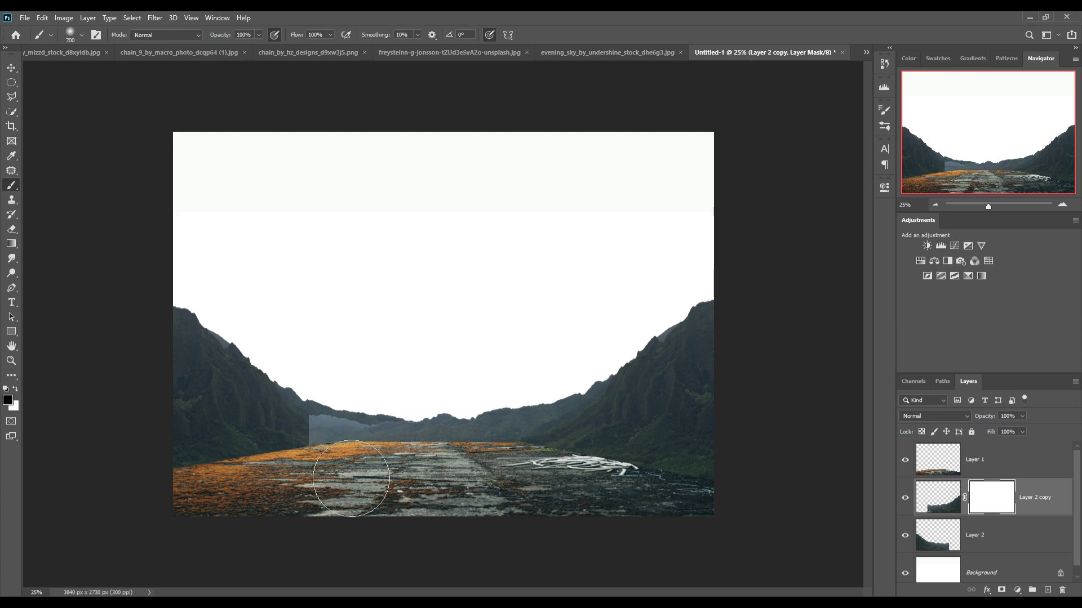
left_click_drag(351, 478, 395, 479)
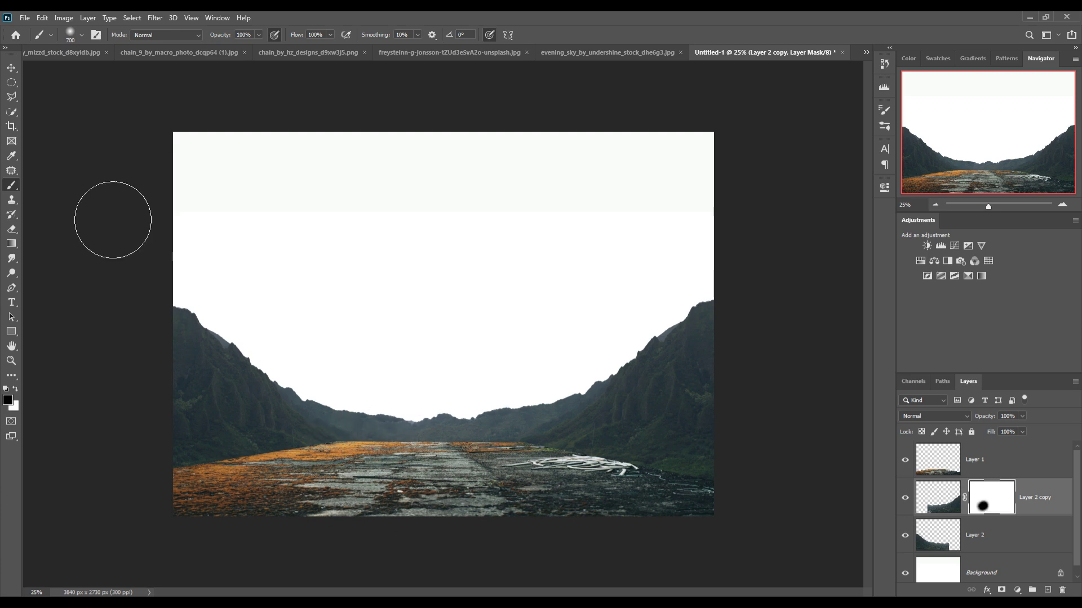
- Merge the original and mirrored mountain layers into one layer
left_click(12, 68)
left_click(1001, 551, "ctrl")
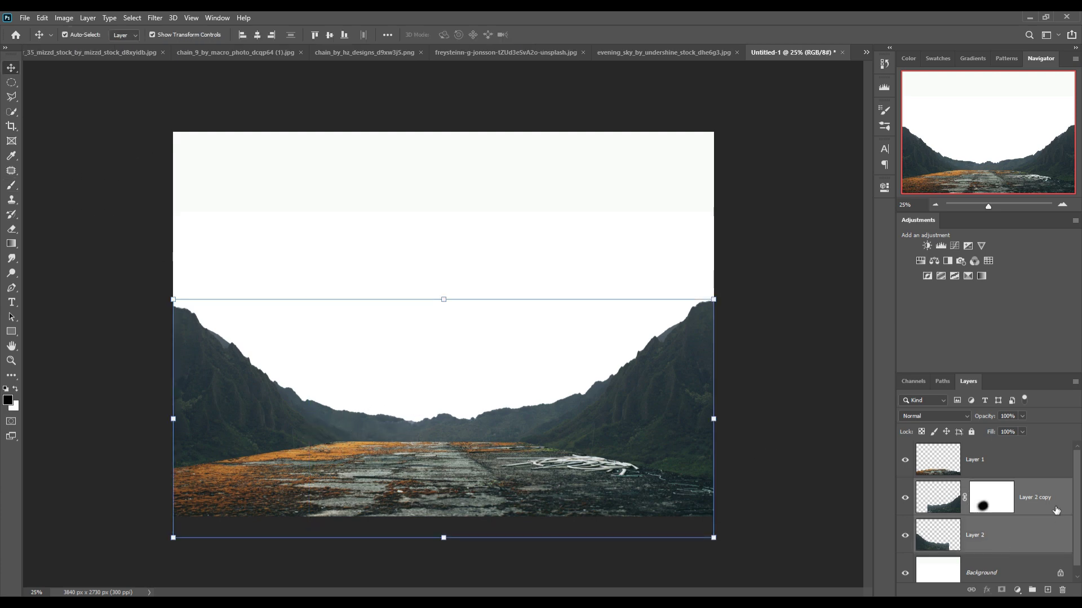
right_click(1001, 538)
left_click(980, 359)
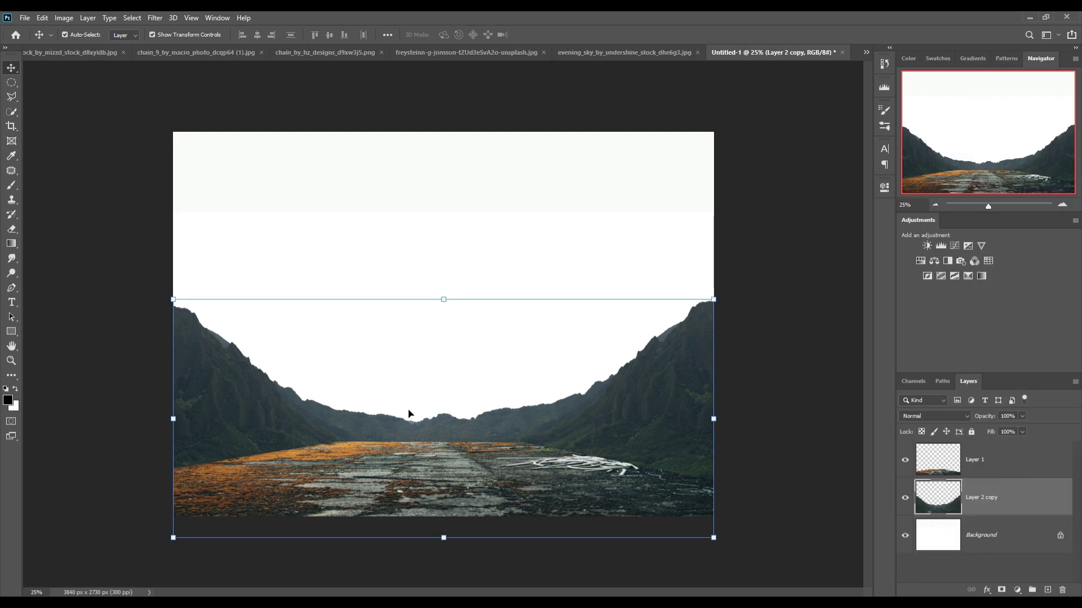
left_click(42, 19)
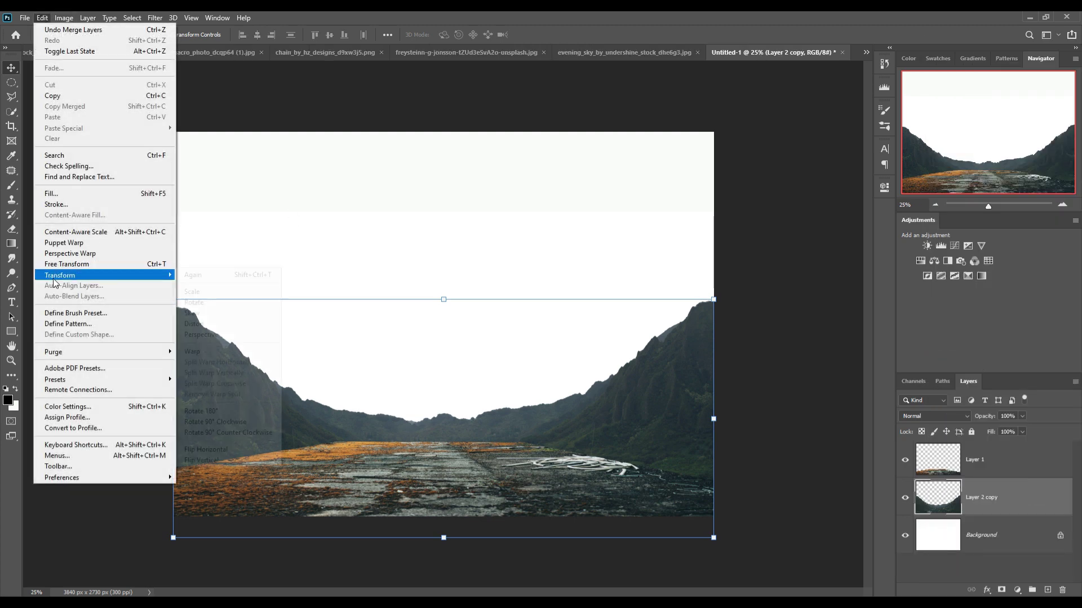
mouse_move(59, 275)
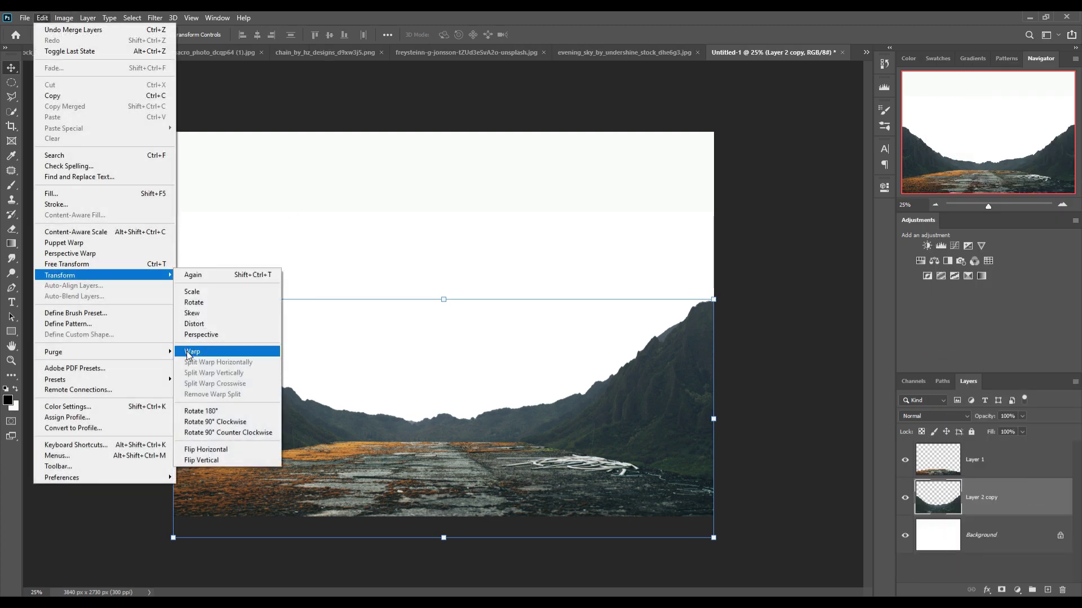
- Warp the merged mountains, raising both top corners into a symmetric arc over a deeper valley
left_click(192, 351)
left_click_drag(434, 393, 434, 411)
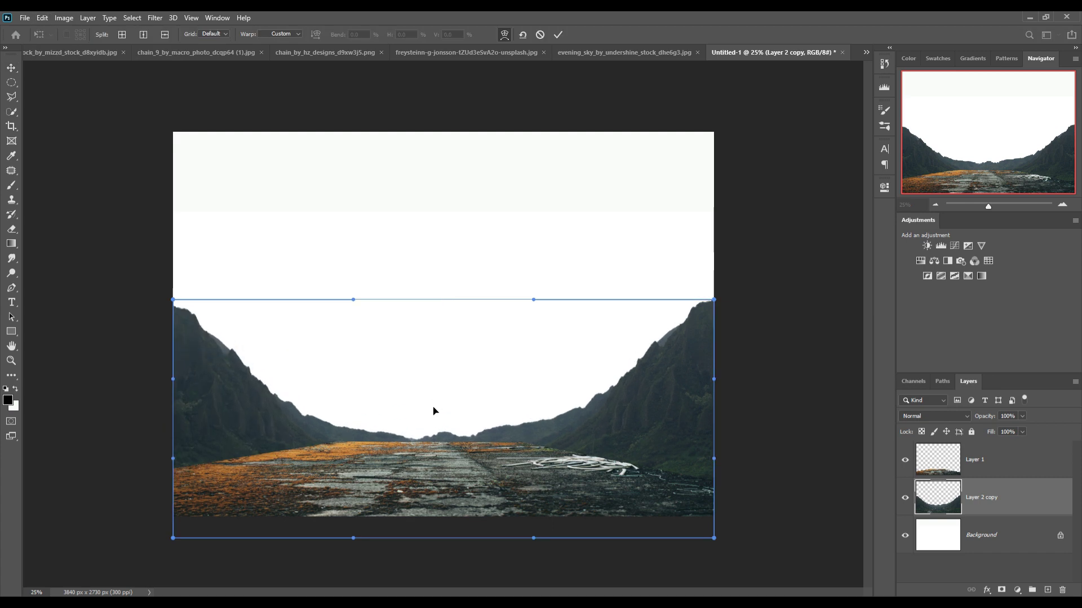
left_click_drag(173, 299, 173, 260)
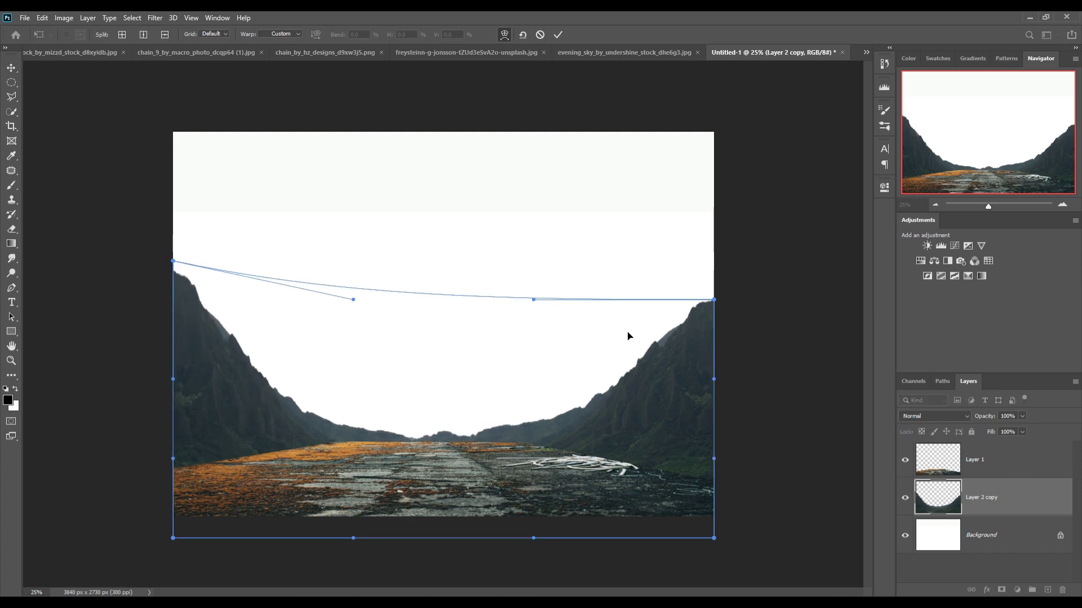
left_click_drag(715, 301, 715, 266)
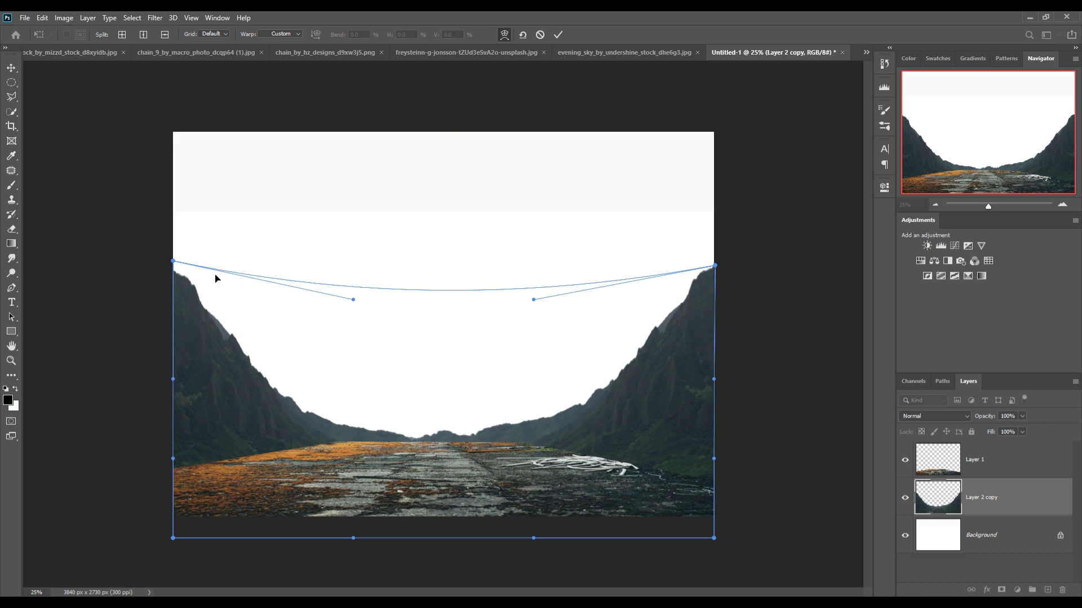
left_click_drag(173, 261, 173, 264)
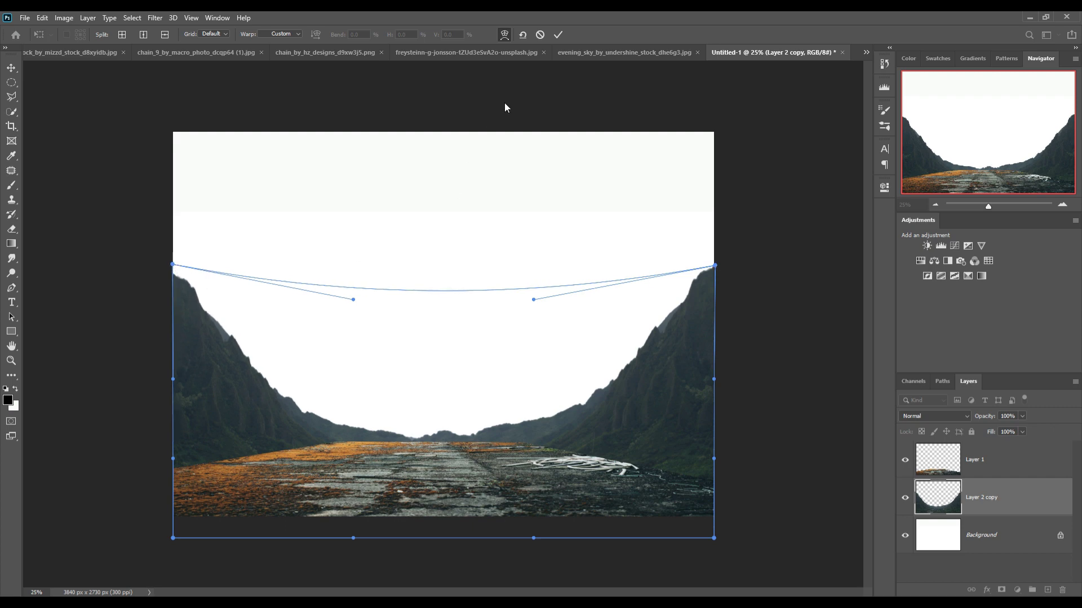
left_click(559, 35)
left_click(985, 460)
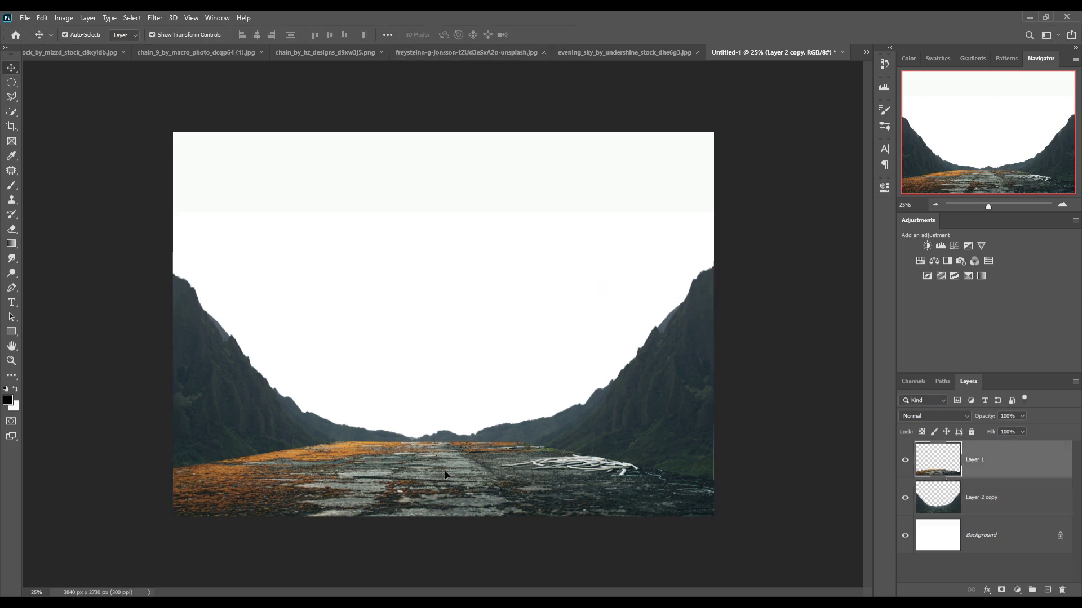
- Mask Layer 1, fading the ground along the horizon and right debris with a half-opacity brush
left_click(1001, 589)
key("b")
left_click_drag(278, 441, 360, 438)
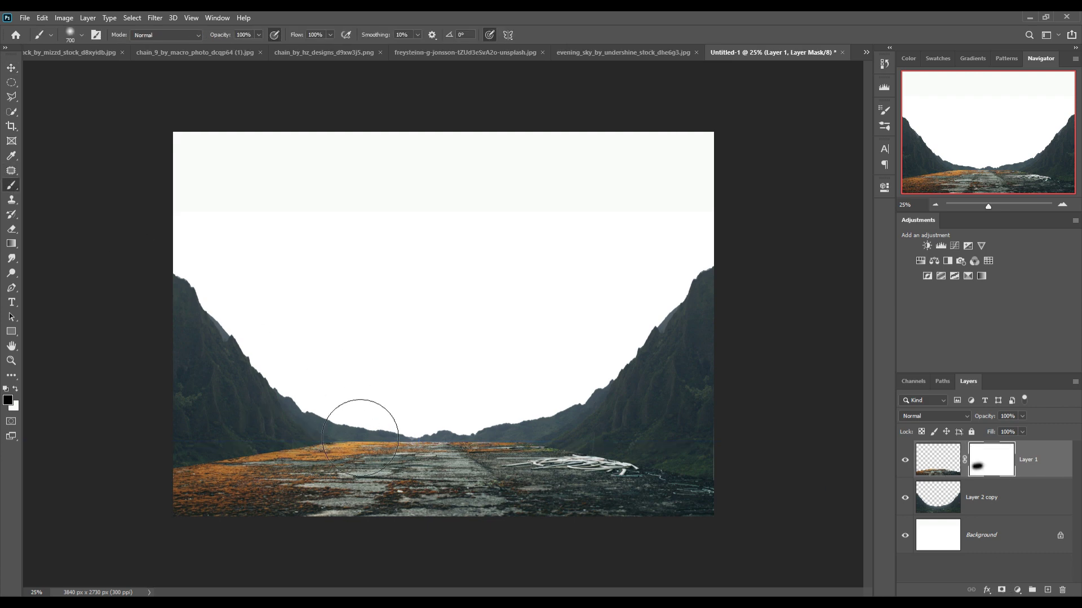
key("bracketleft")
key("bracketleft")
key("bracketleft")
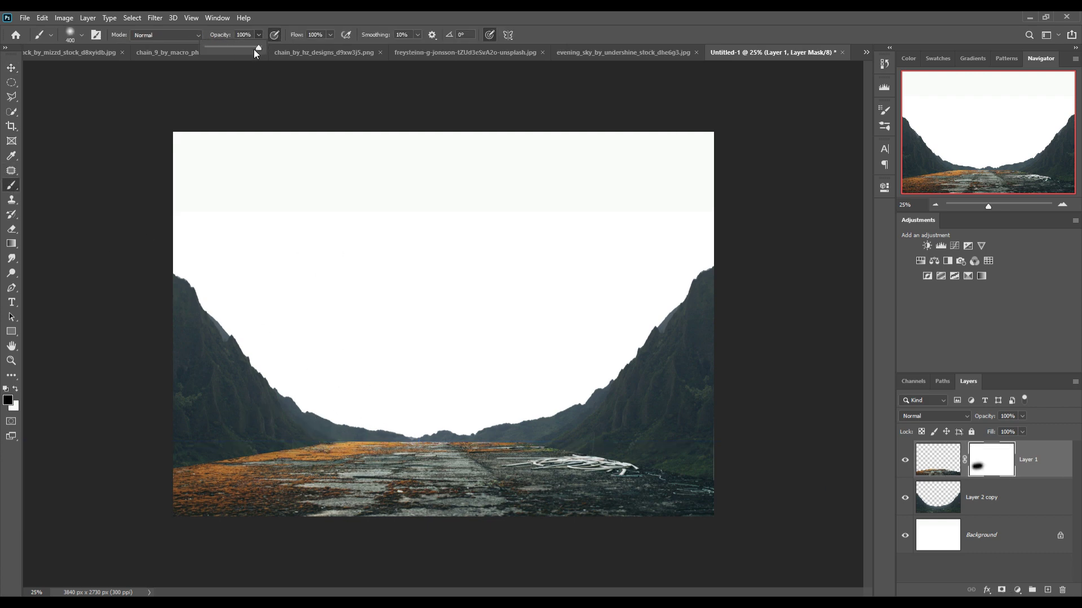
left_click_drag(254, 49, 233, 49)
left_click_drag(218, 452, 179, 481)
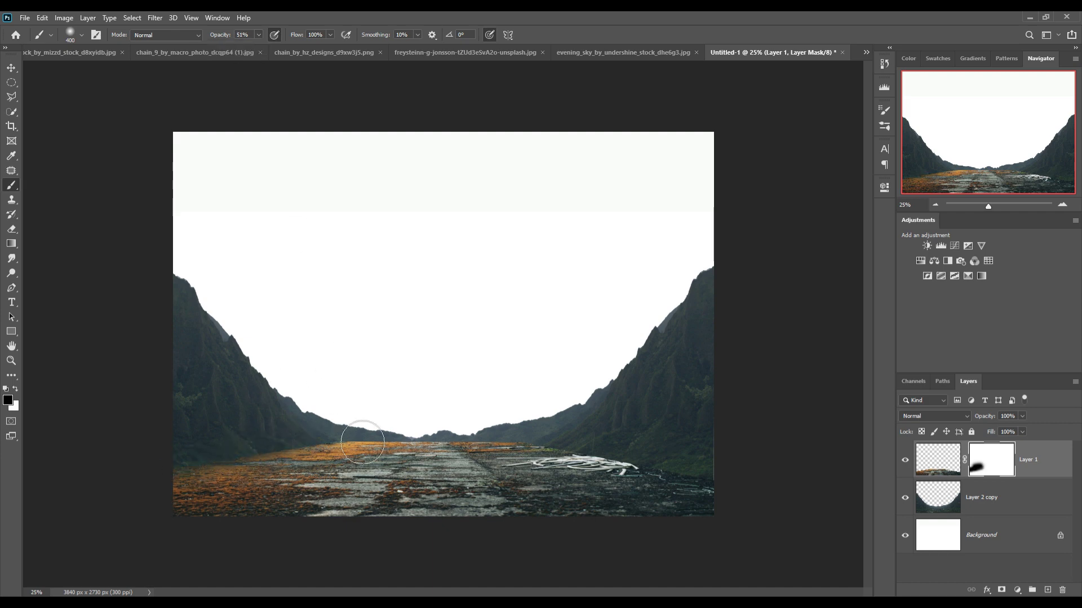
left_click_drag(354, 444, 400, 446)
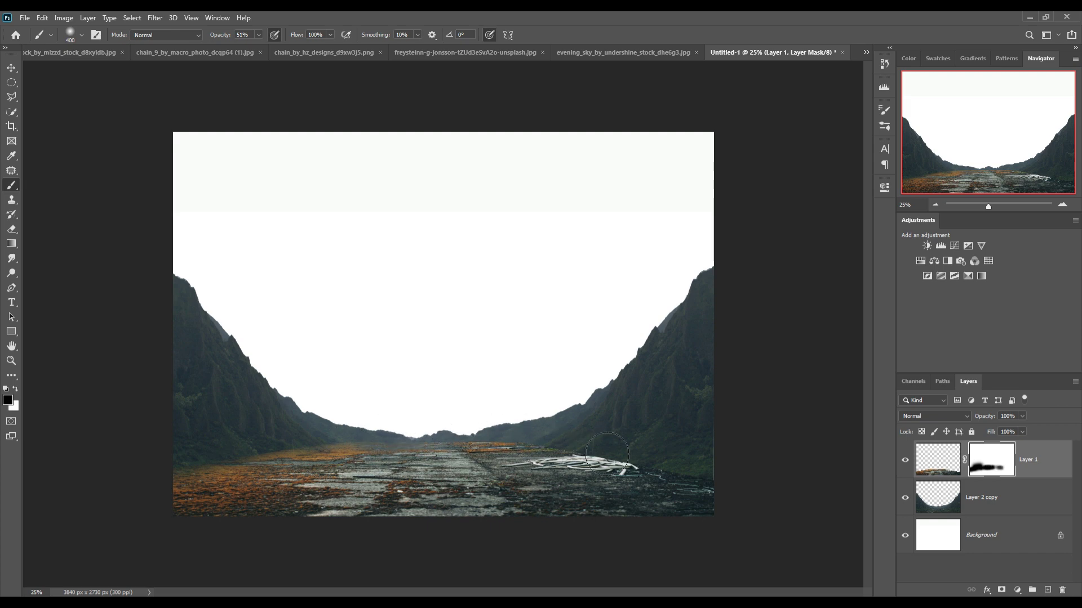
mouse_move(494, 449)
left_mouse_down()
mouse_move(686, 463)
mouse_move(608, 459)
mouse_move(729, 483)
mouse_move(686, 464)
left_mouse_up()
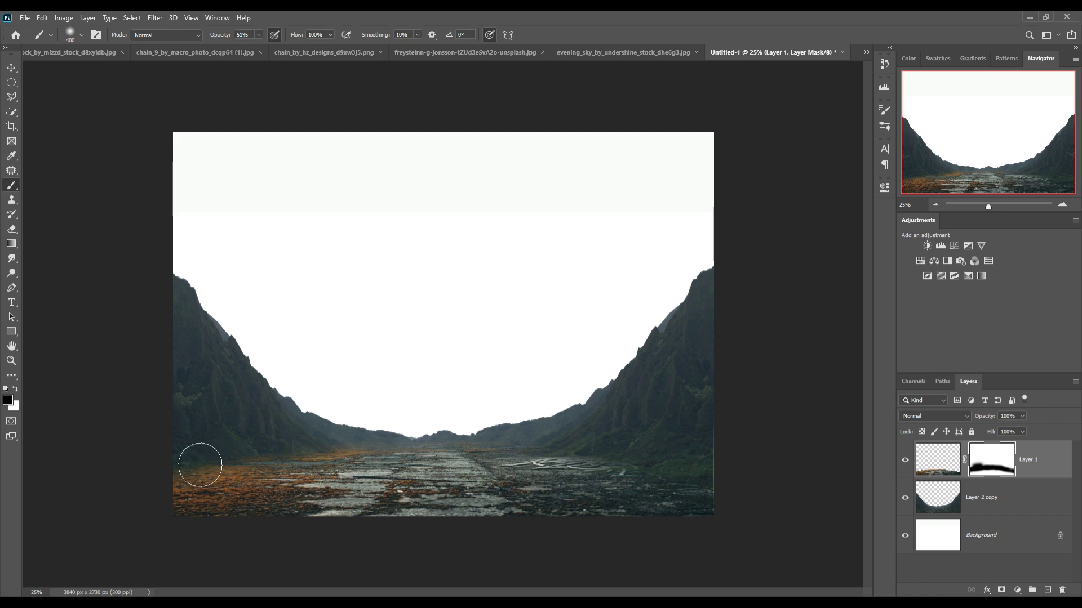
left_click(12, 69)
- Drag the evening sky photo into the composite as a new layer
left_click_drag(622, 49, 700, 84)
left_click_drag(768, 260, 480, 249)
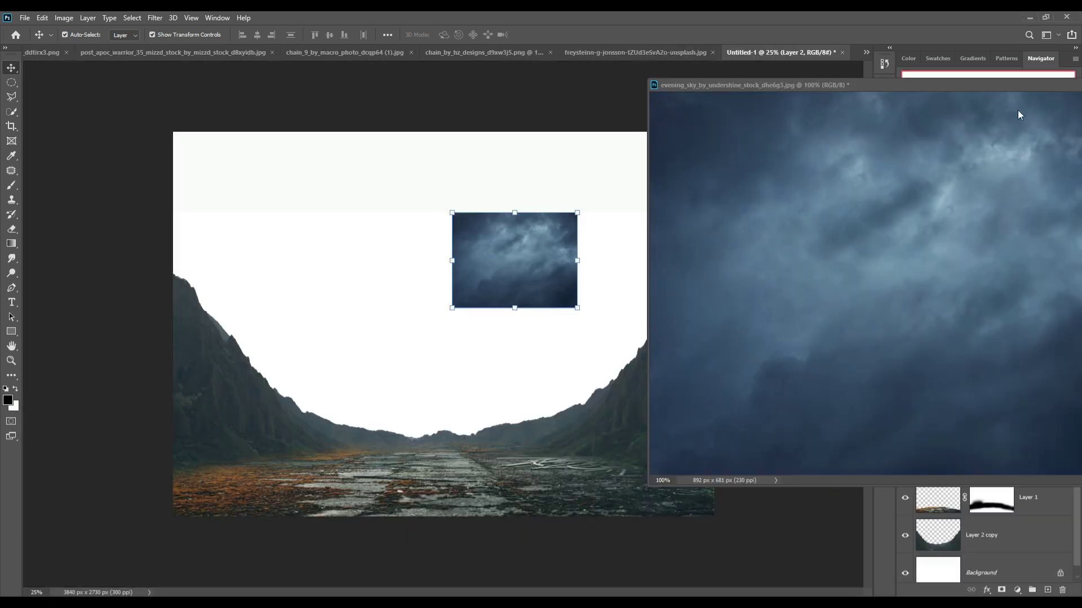
left_click_drag(1034, 82, 466, 292)
left_click(542, 294)
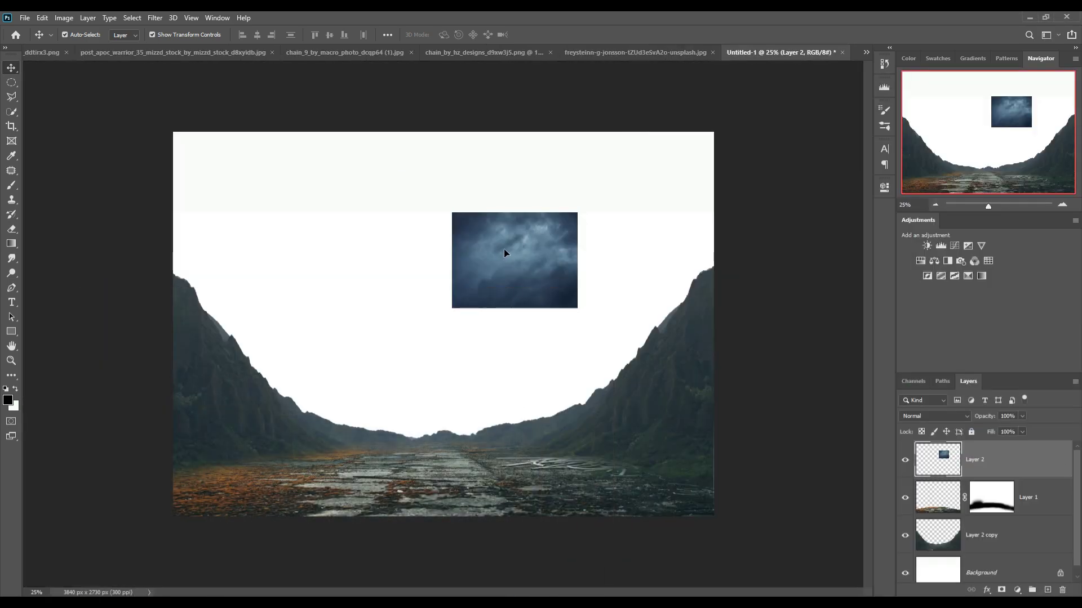
- Enlarge the sky to fill the whole canvas and place it beneath the mountain layers
left_click_drag(504, 249, 230, 171)
left_click_drag(300, 228, 775, 479)
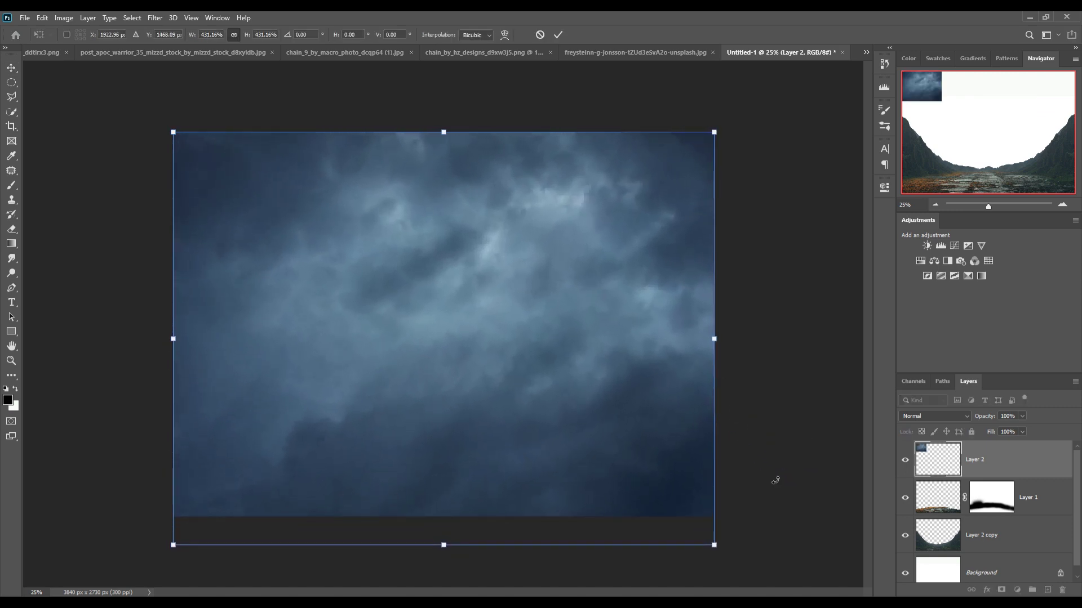
left_click(558, 35)
left_click_drag(1017, 478, 1028, 551)
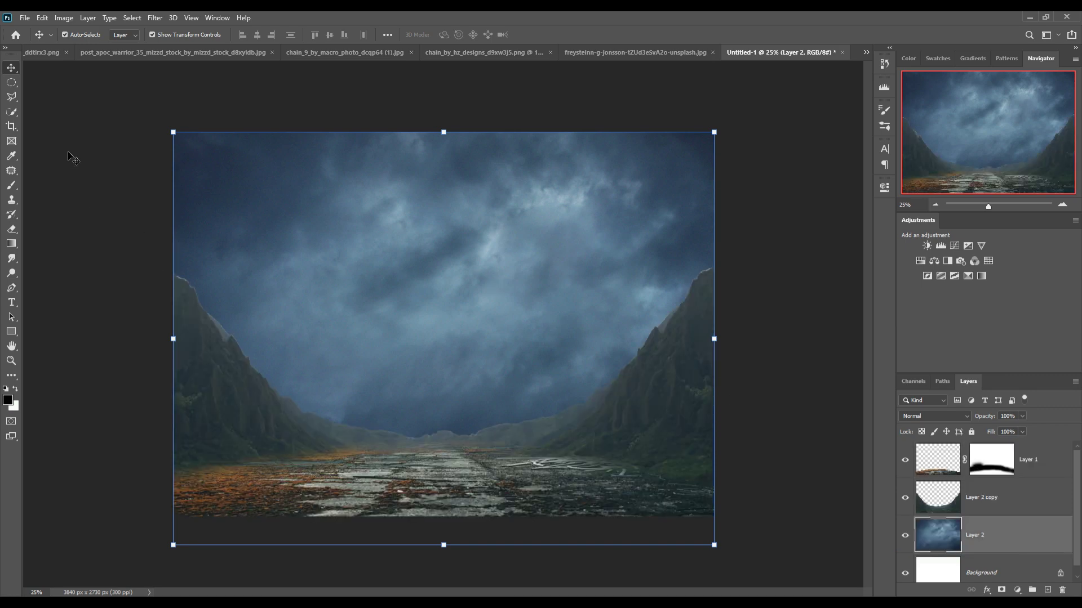
left_click(636, 49)
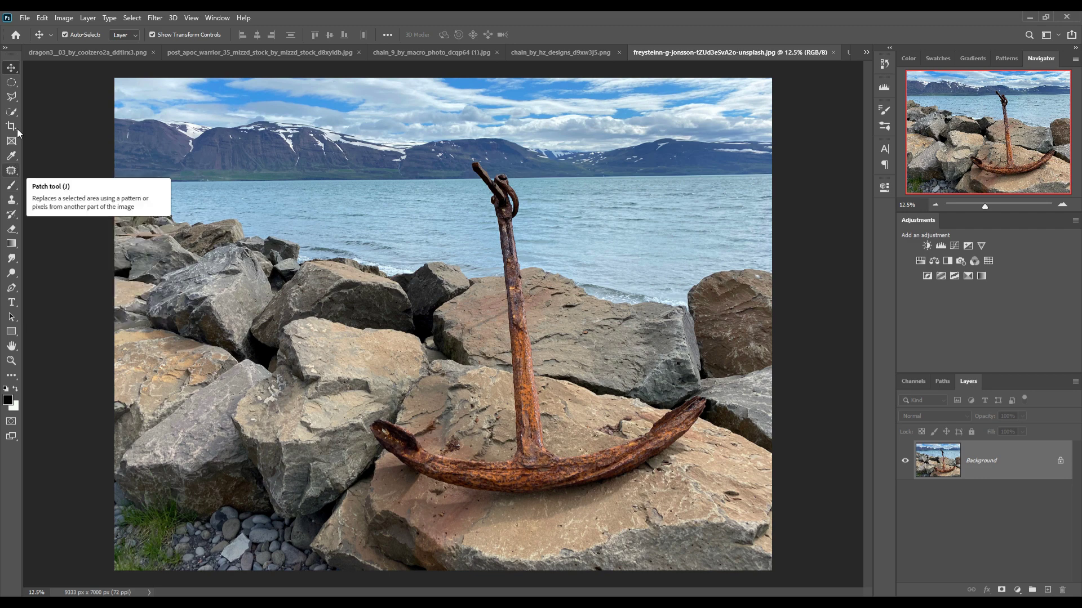
- Quick-select the rusted anchor shaft, copy it to a new layer, and hide the Background
left_click(12, 113)
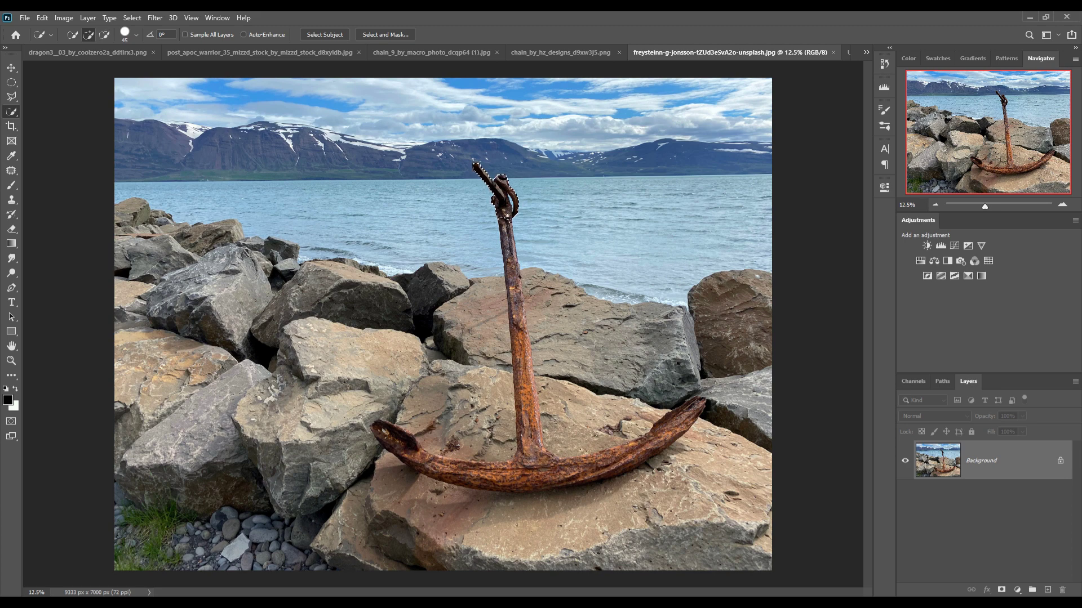
left_click(517, 301)
left_click(534, 338)
key("ctrl+j")
left_click(905, 500)
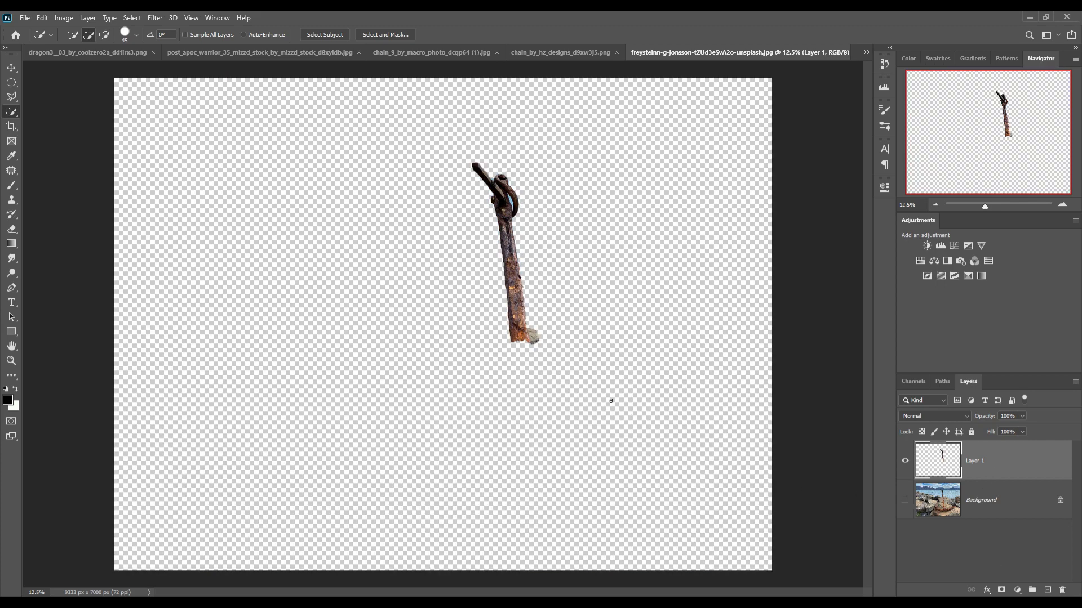
- Lasso and delete the leftover grey rock patch at the shaft's base
right_click(11, 98)
left_click(42, 98)
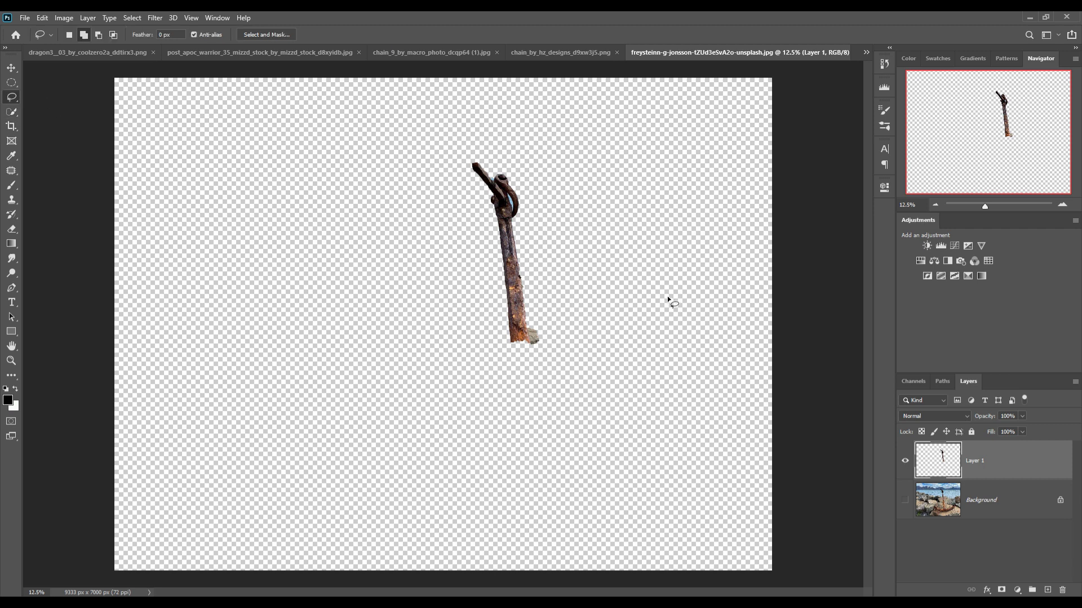
key("ctrl+plus")
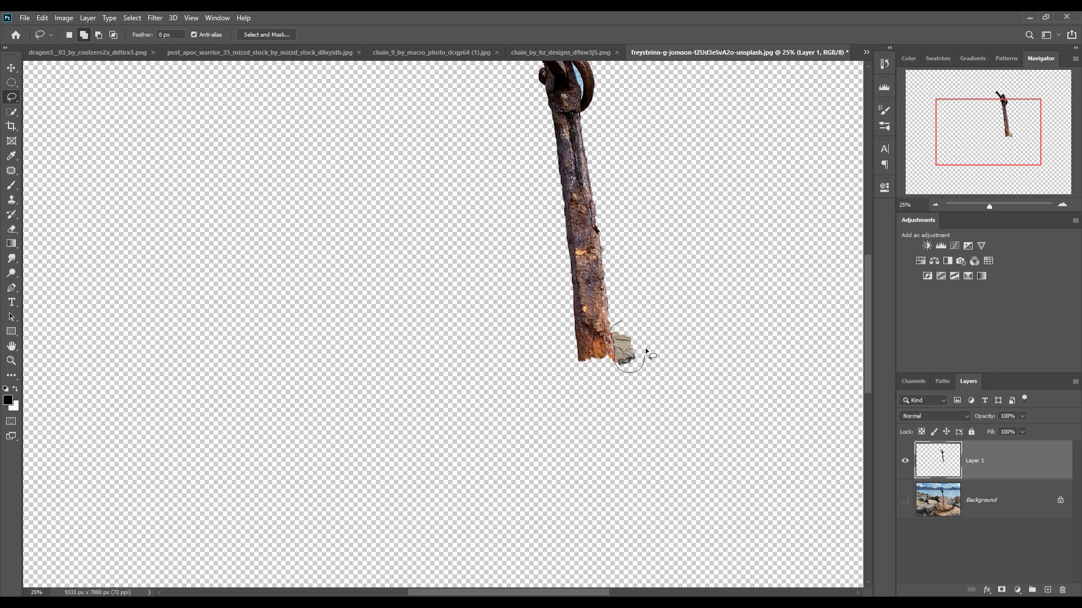
left_click_drag(620, 325, 618, 324)
key("Delete")
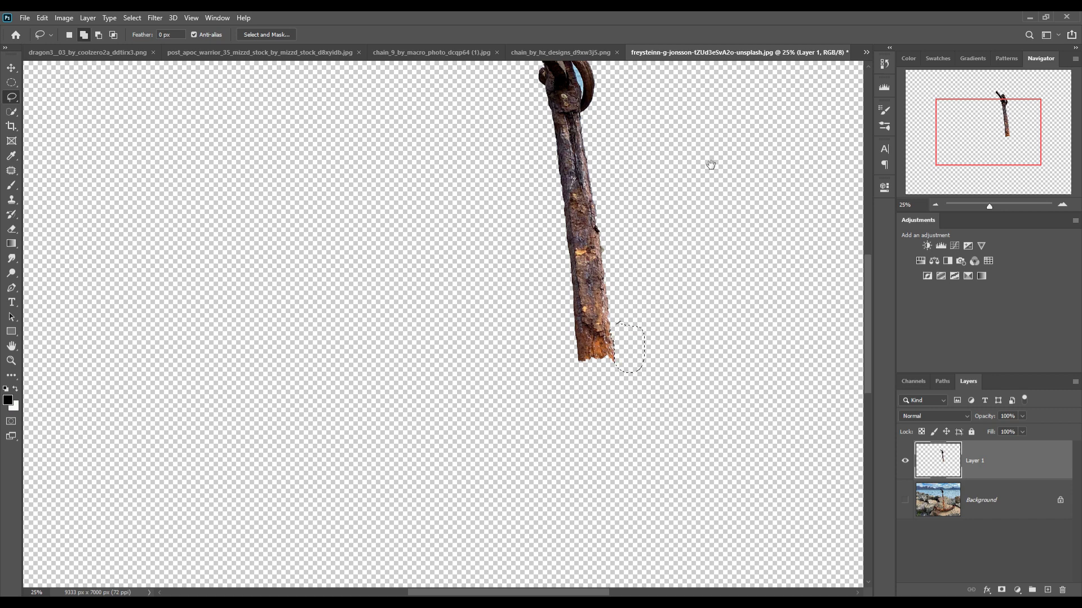
- Lasso and delete the blue sky patch near the ring, then deselect
left_click_drag(707, 160, 597, 464)
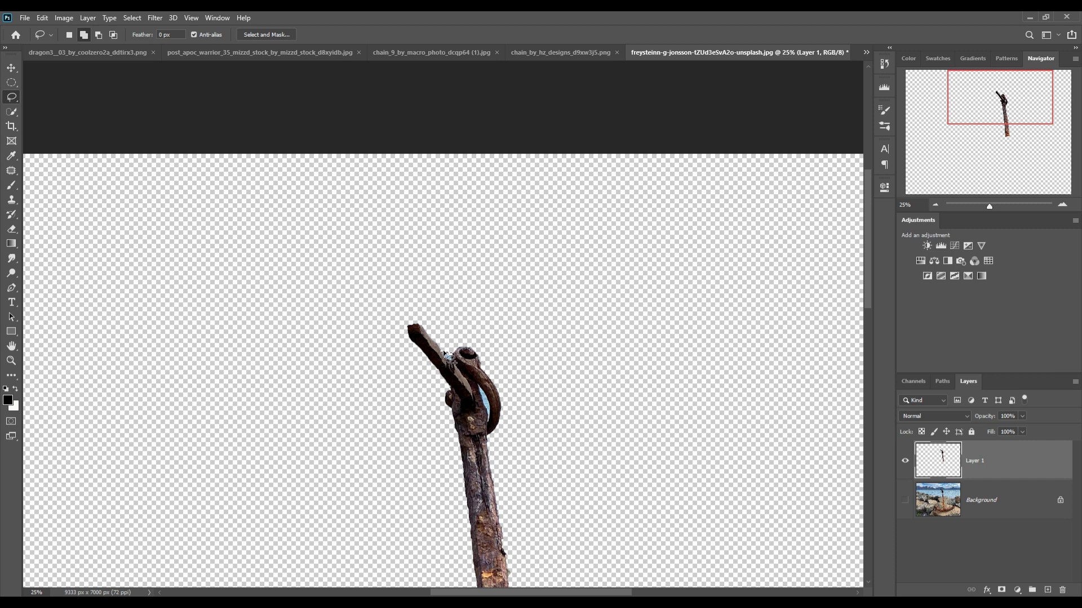
left_click_drag(443, 353, 478, 387)
left_click_drag(489, 426, 478, 386)
key("Delete")
left_click(132, 17)
left_click(143, 40)
left_click(12, 70)
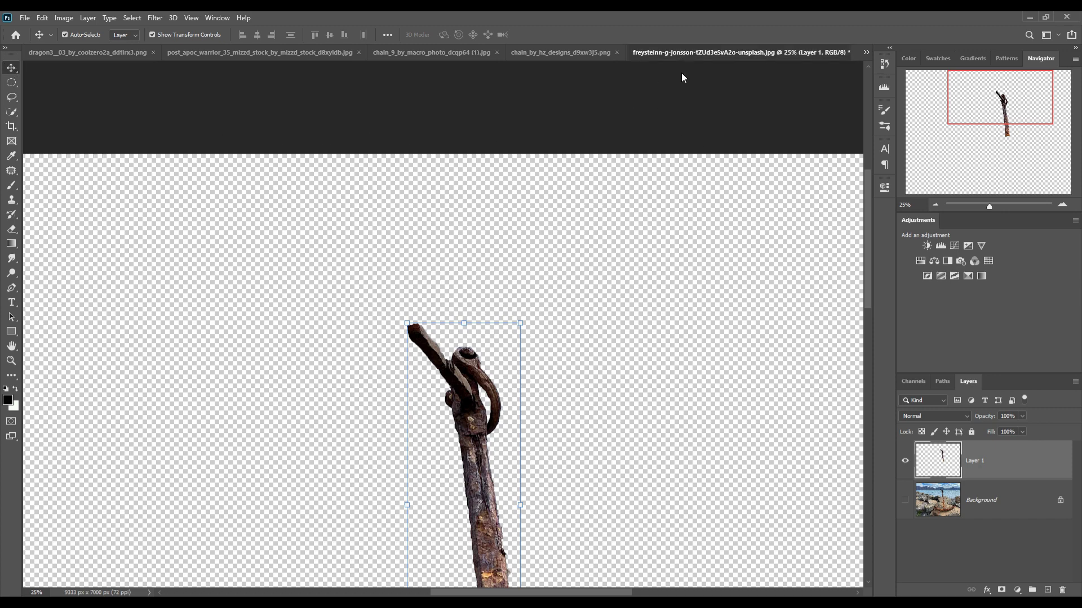
- Drag the anchor shaft into Untitled-1 and move Layer 3 to the top of the stack
left_click_drag(682, 53, 683, 100)
left_click_drag(1074, 372, 486, 301)
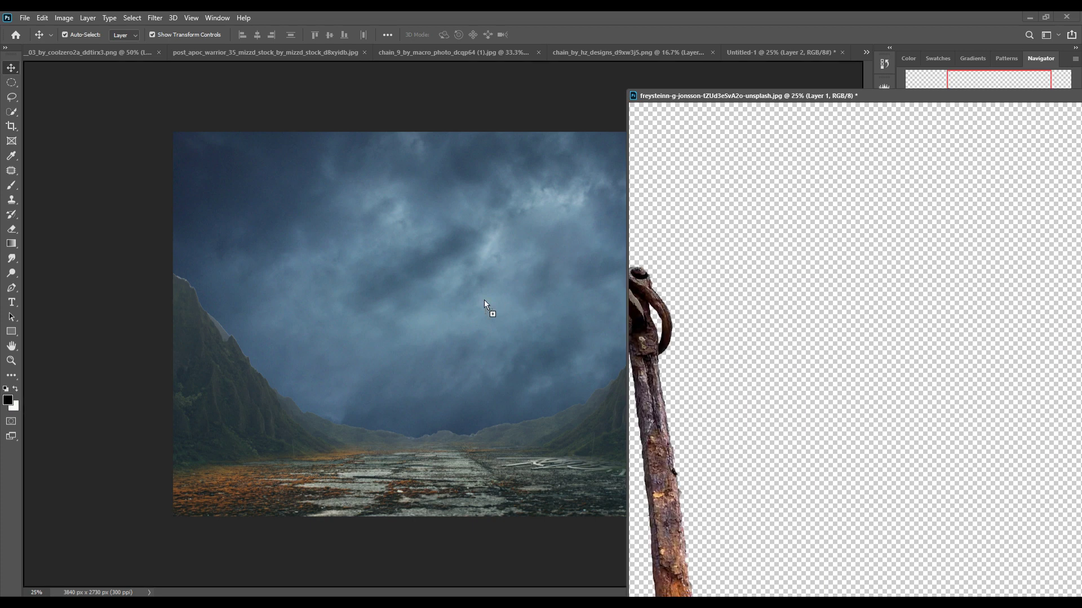
left_click_drag(918, 94, 461, 200)
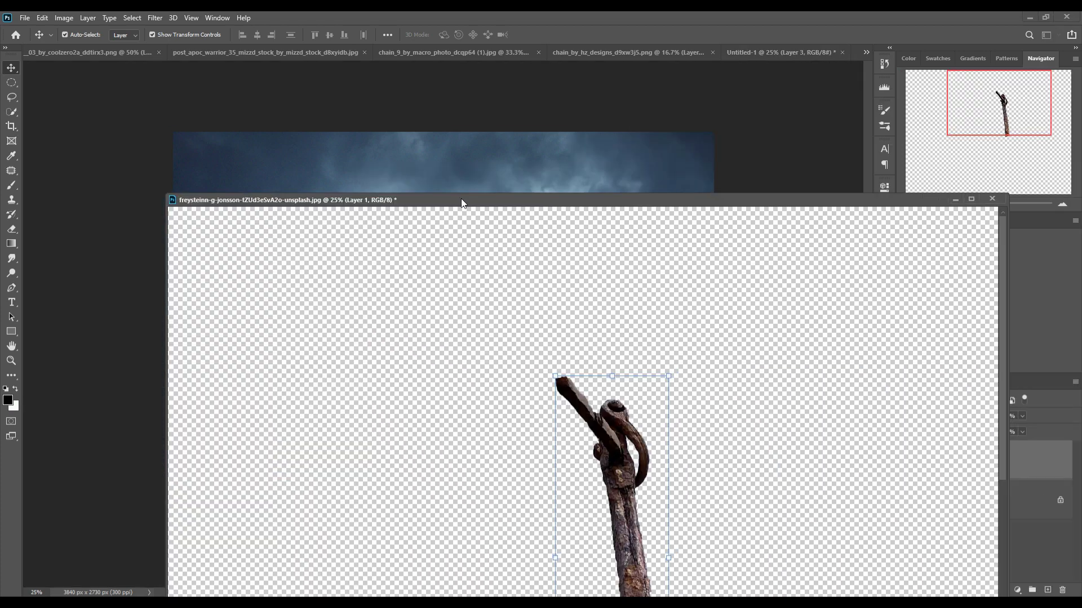
left_click(953, 198)
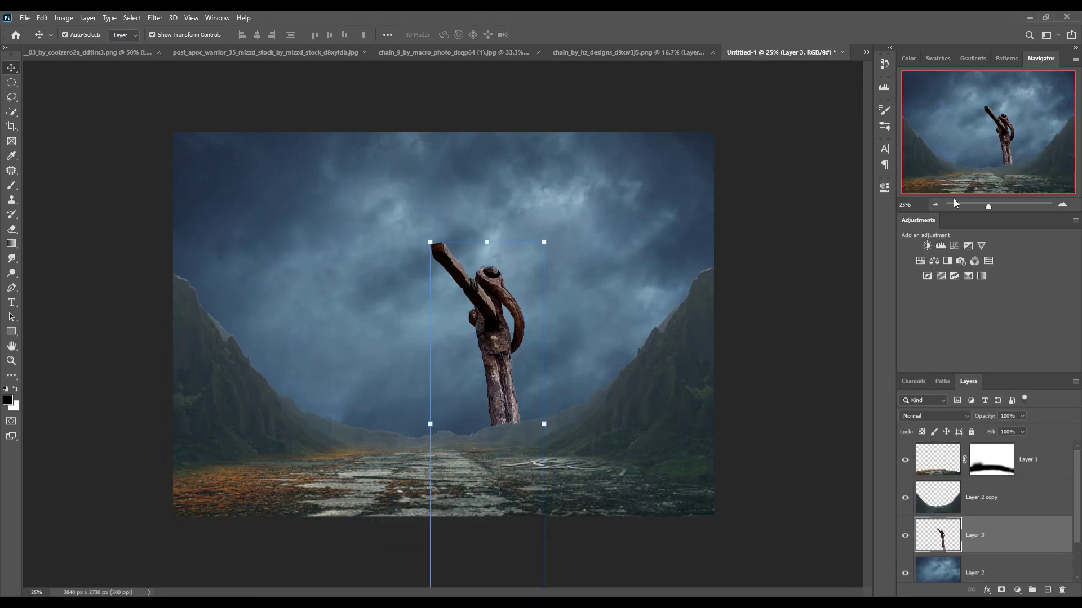
left_click_drag(1030, 534, 1022, 456)
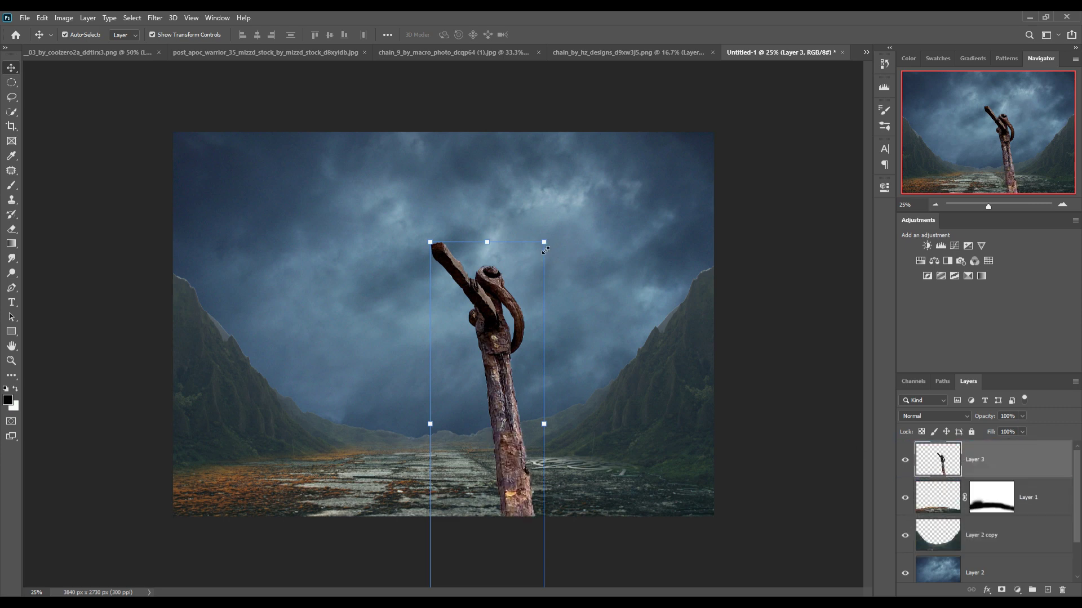
- Scale the shaft to about 30% and stand it on the ground right of centre
left_click_drag(544, 242, 483, 437)
left_click_drag(471, 474, 555, 372)
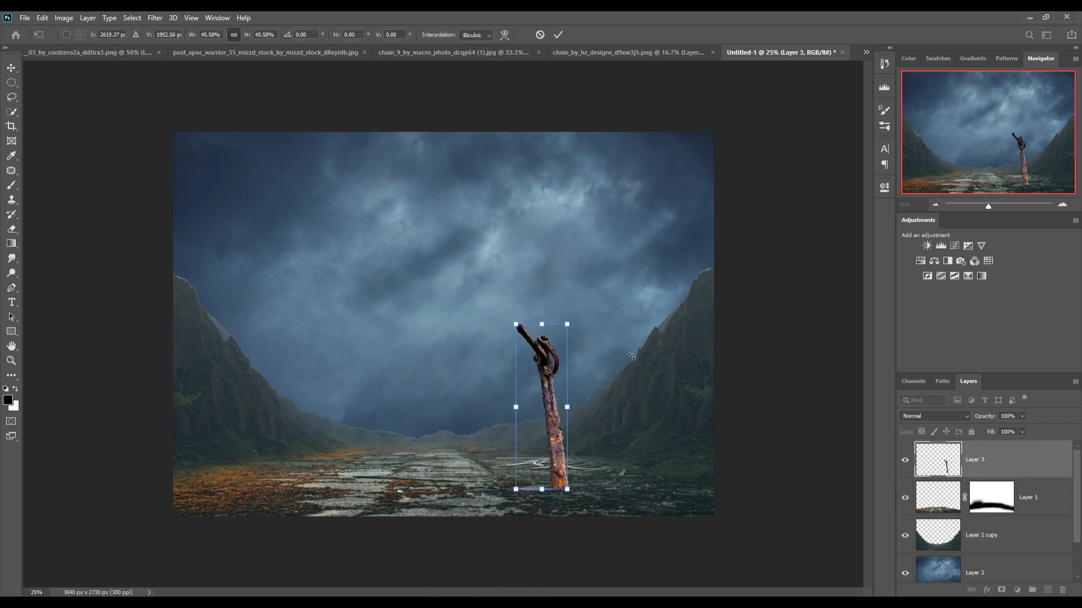
left_click_drag(543, 461, 554, 476)
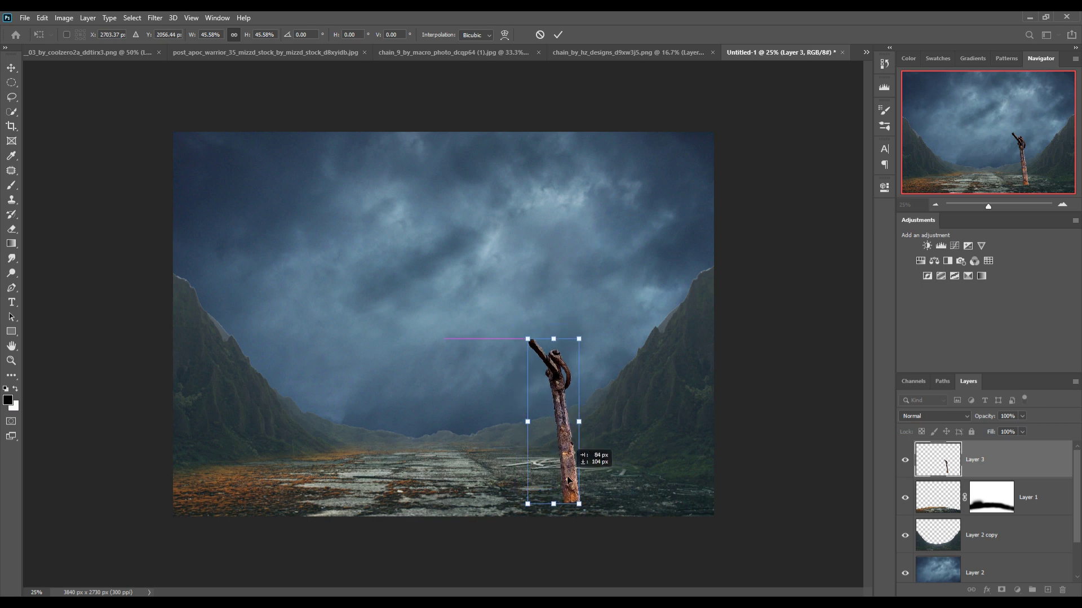
mouse_move(587, 344)
left_mouse_down()
mouse_move(590, 502)
mouse_move(563, 495)
left_mouse_up()
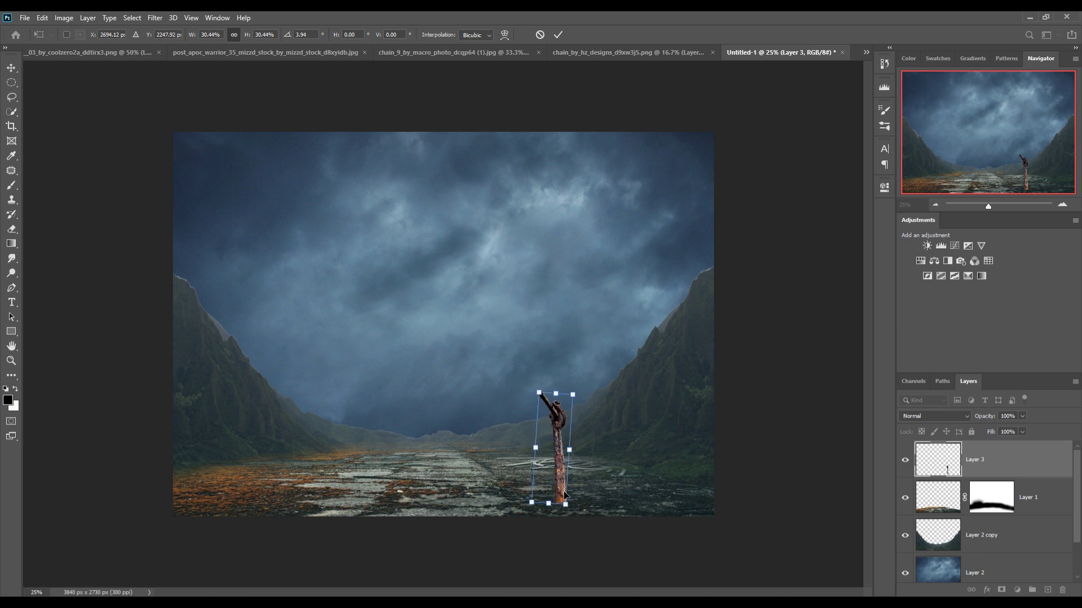
left_click(558, 34)
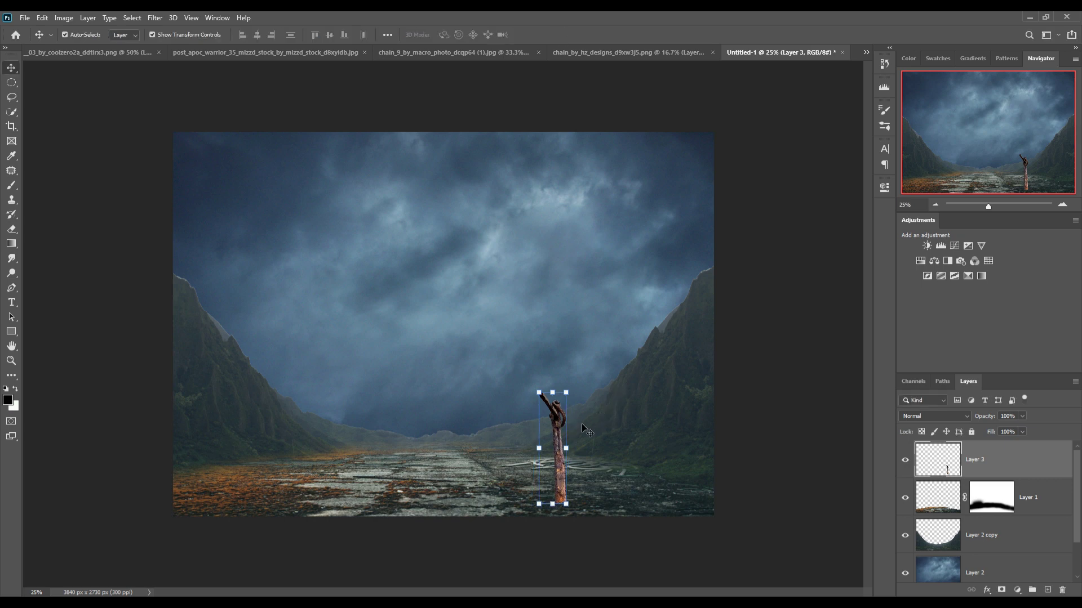
- Duplicate the shaft layer and move the copy to the left side of the valley
left_click_drag(575, 463, 586, 474)
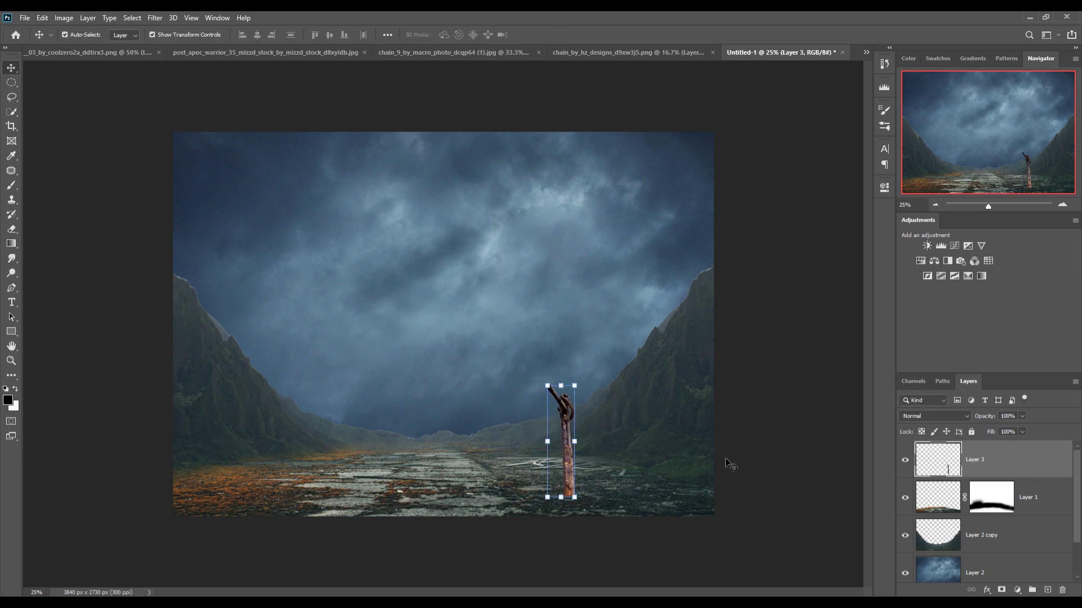
right_click(1014, 480)
left_click(913, 192)
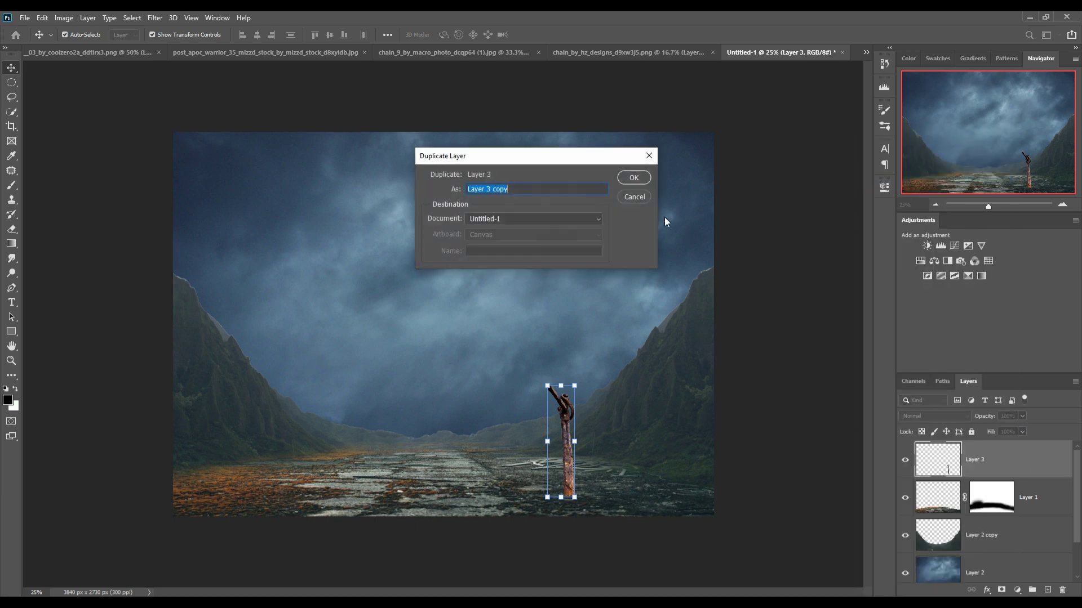
left_click(631, 179)
left_click_drag(568, 444, 261, 450)
- Flip the left shaft horizontally, nudge it into place, and show the warrior photo
left_click(43, 18)
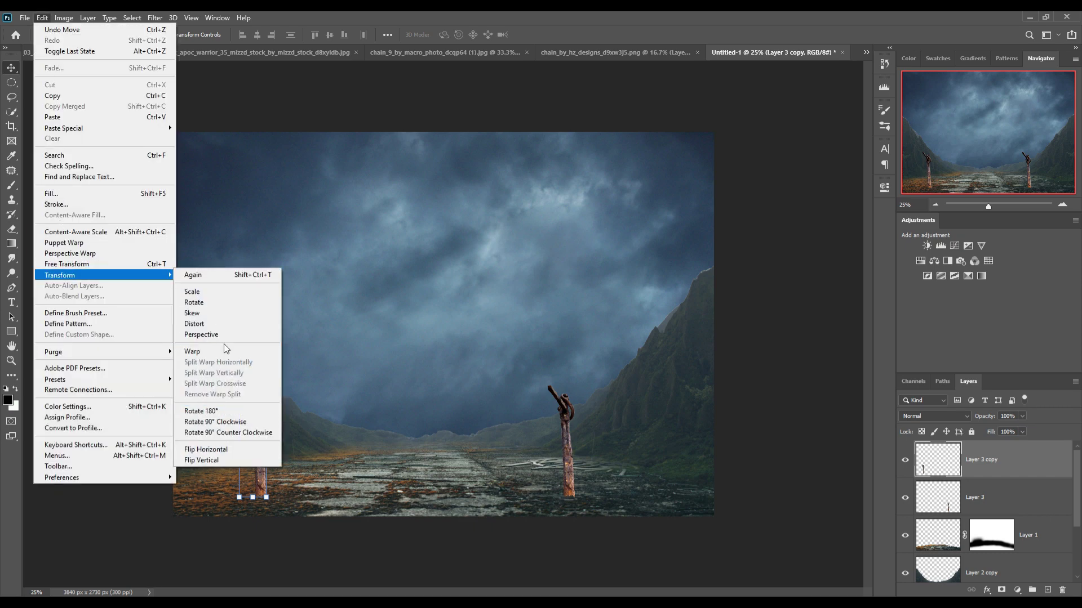
mouse_move(61, 275)
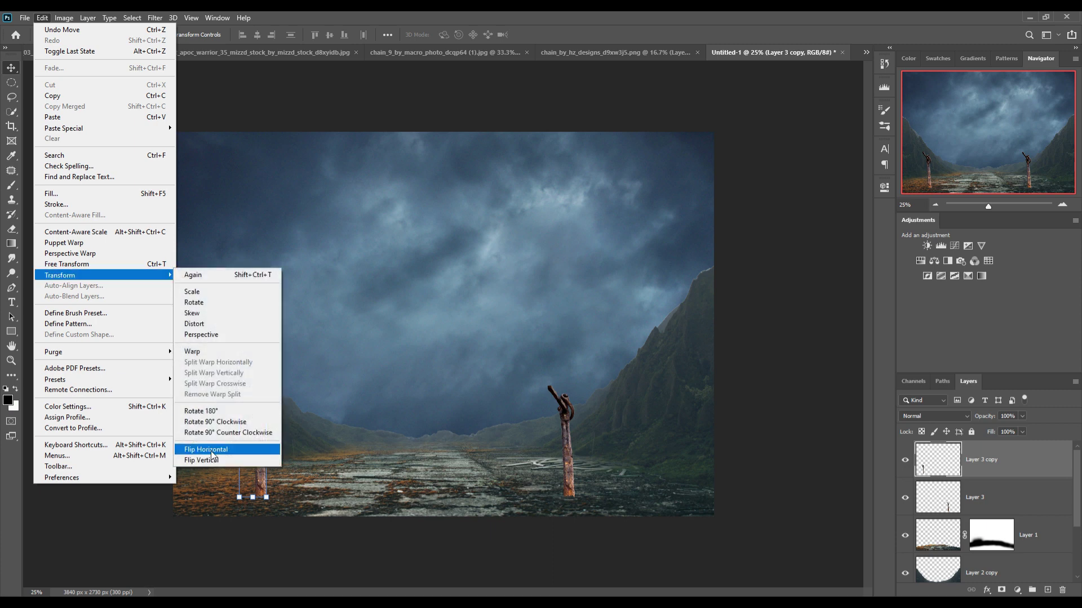
left_click(215, 449)
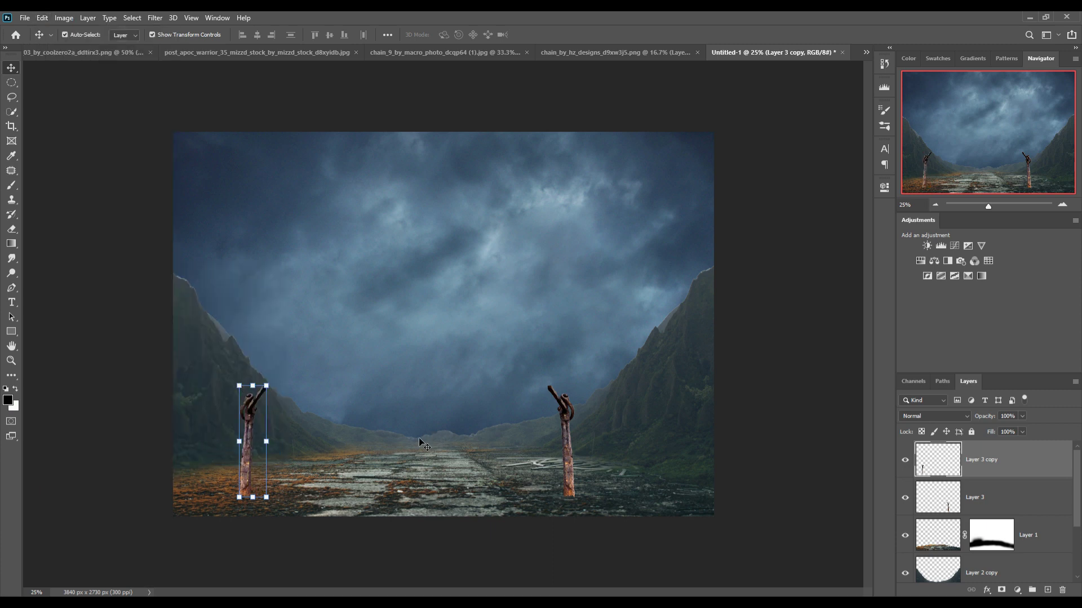
left_click_drag(248, 468, 277, 466)
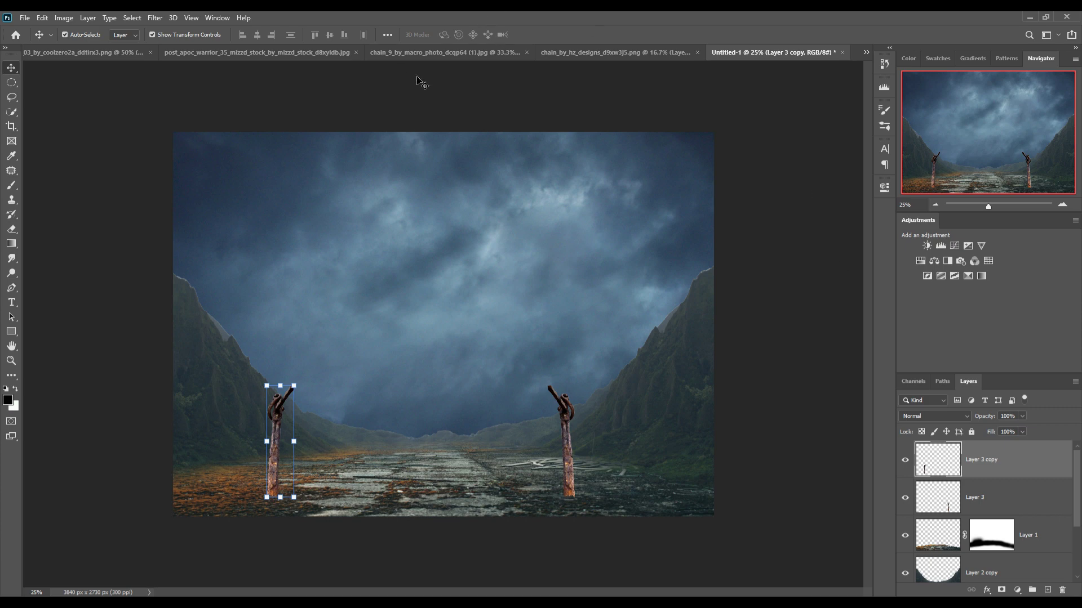
left_click(215, 52)
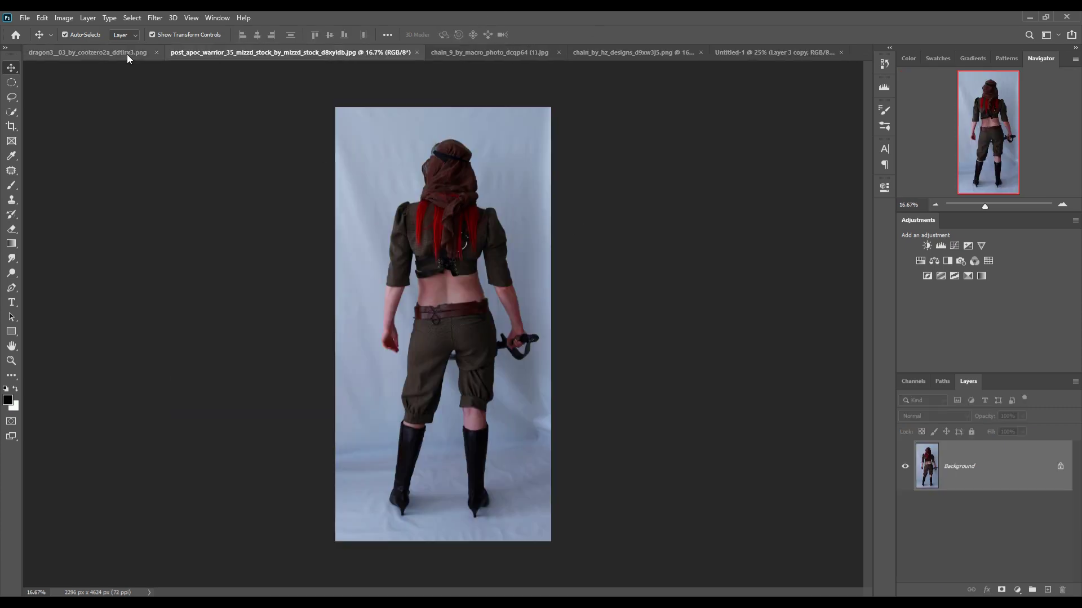
- Select the warrior with Select > Subject and fix the gap between her legs with the Lasso
left_click(132, 18)
left_click(147, 149)
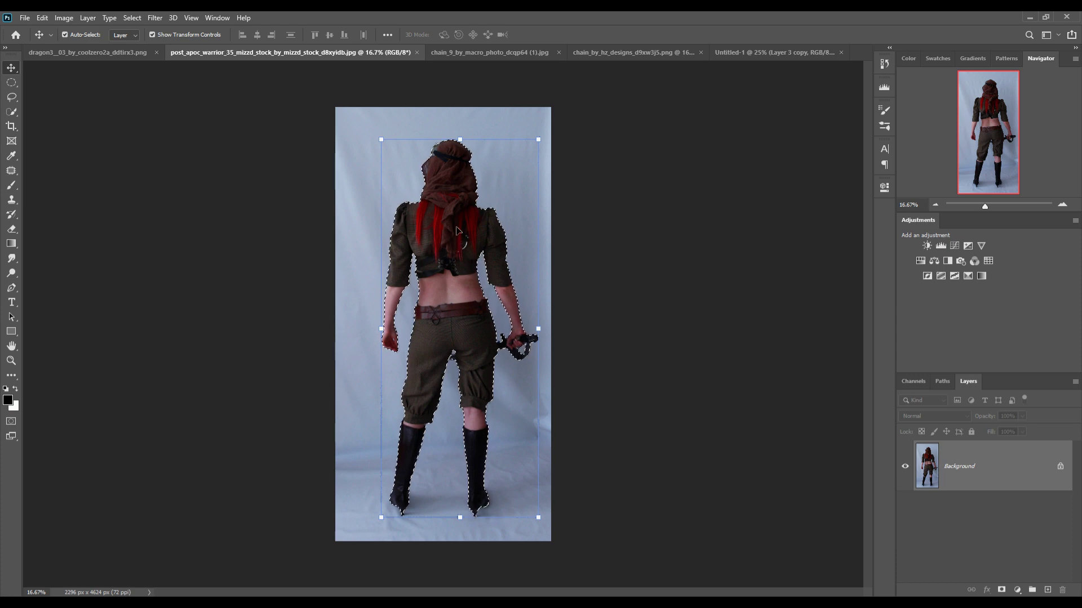
scroll(456, 231, "up", 1)
scroll(478, 246, "up", 1)
scroll(478, 246, "down", 2)
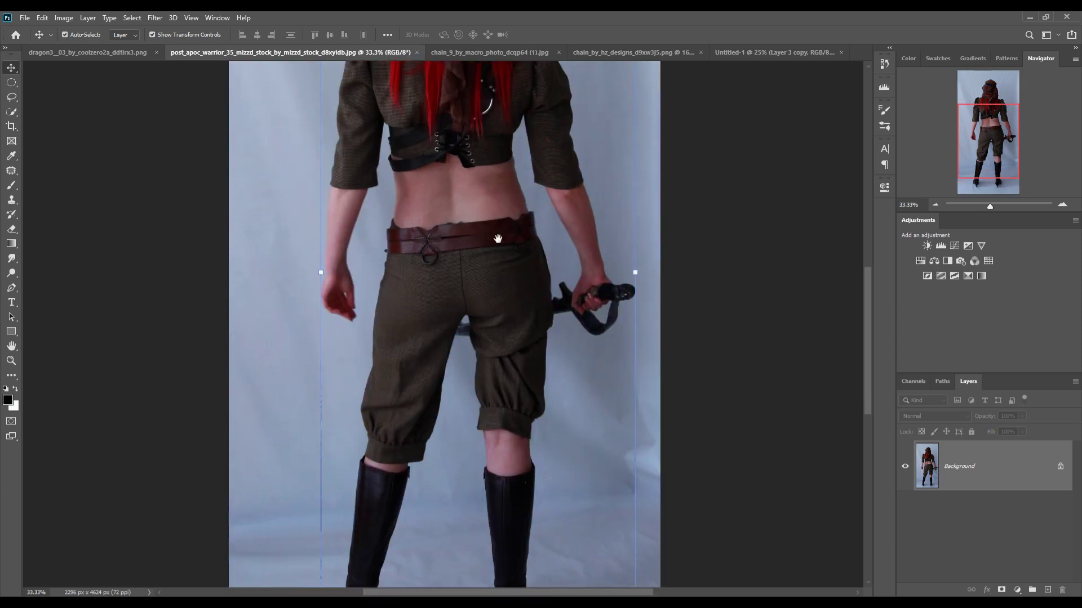
left_click(12, 97)
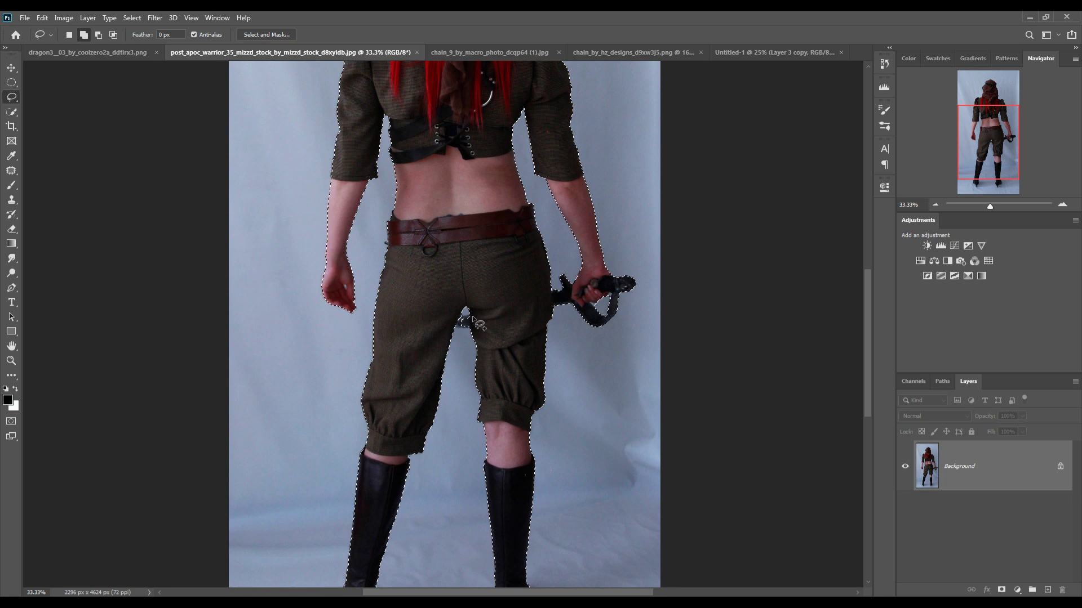
left_click_drag(474, 319, 458, 321)
left_click_drag(473, 320, 471, 324)
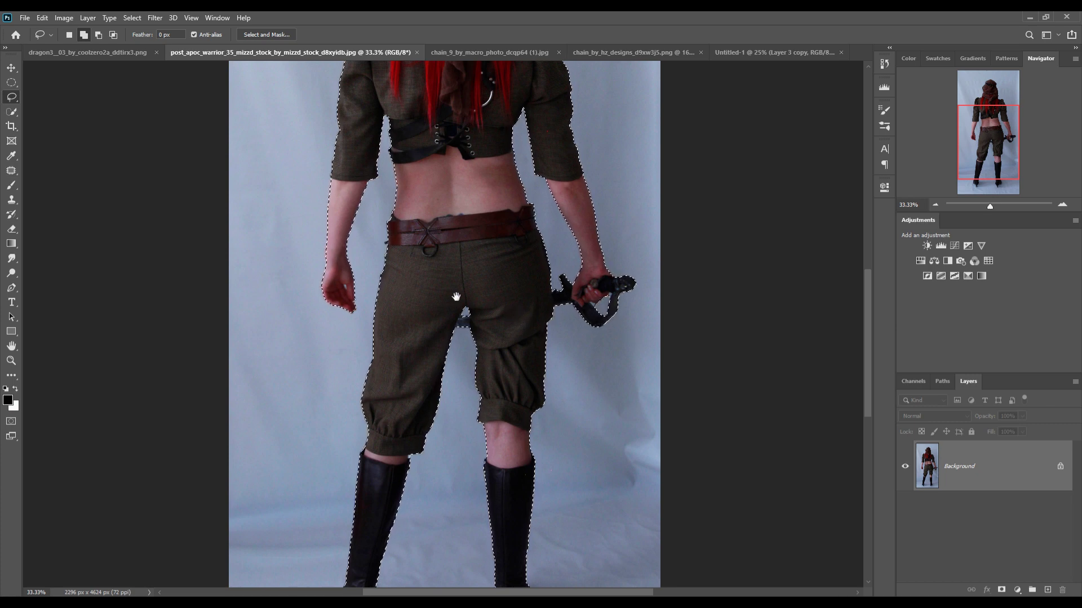
mouse_move(454, 294)
left_mouse_down()
mouse_move(454, 387)
mouse_move(464, 257)
left_mouse_up()
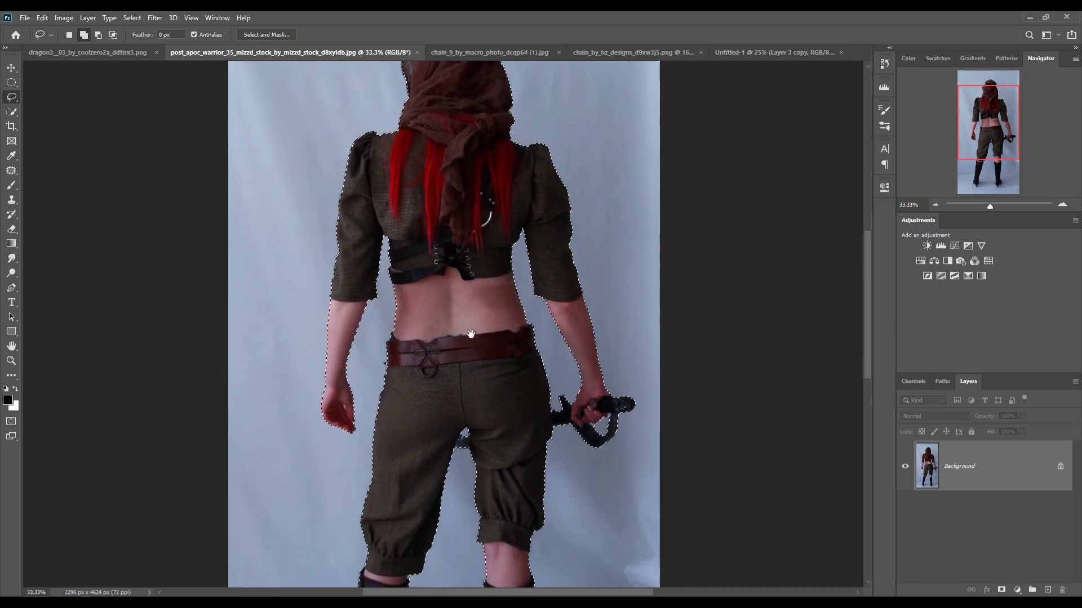
- Copy the warrior onto her own layer and hide the studio backdrop
key("ctrl+j")
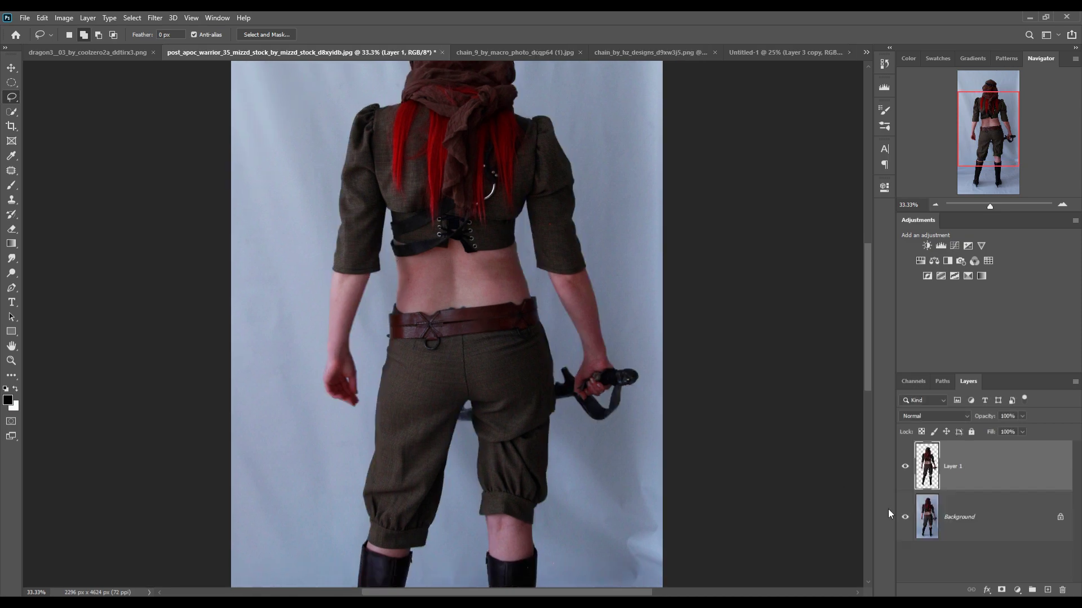
left_click(905, 517)
scroll(620, 389, "up", 1)
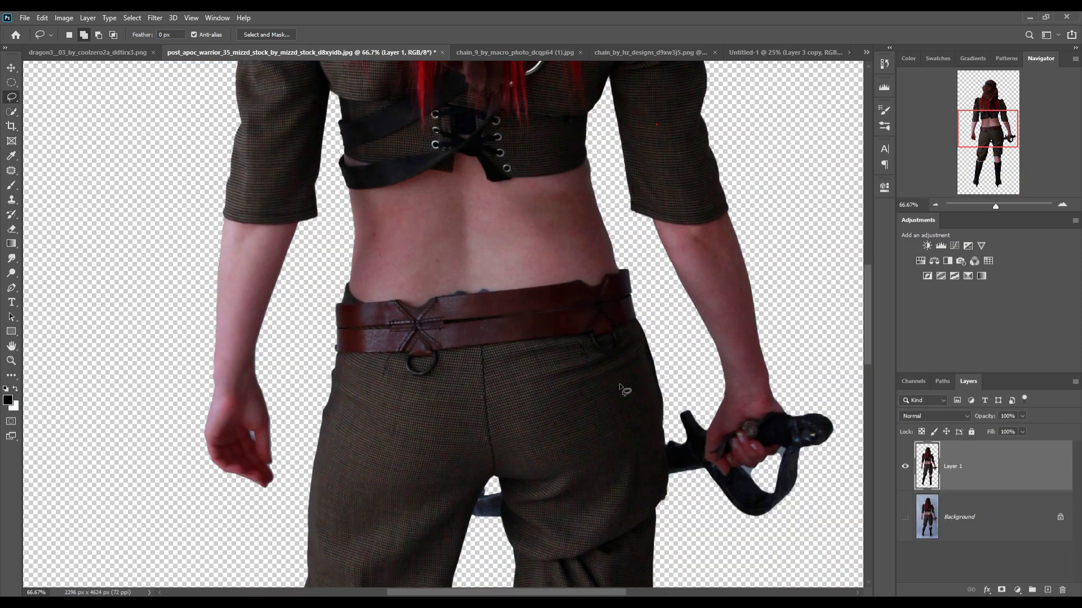
scroll(696, 450, "up", 1)
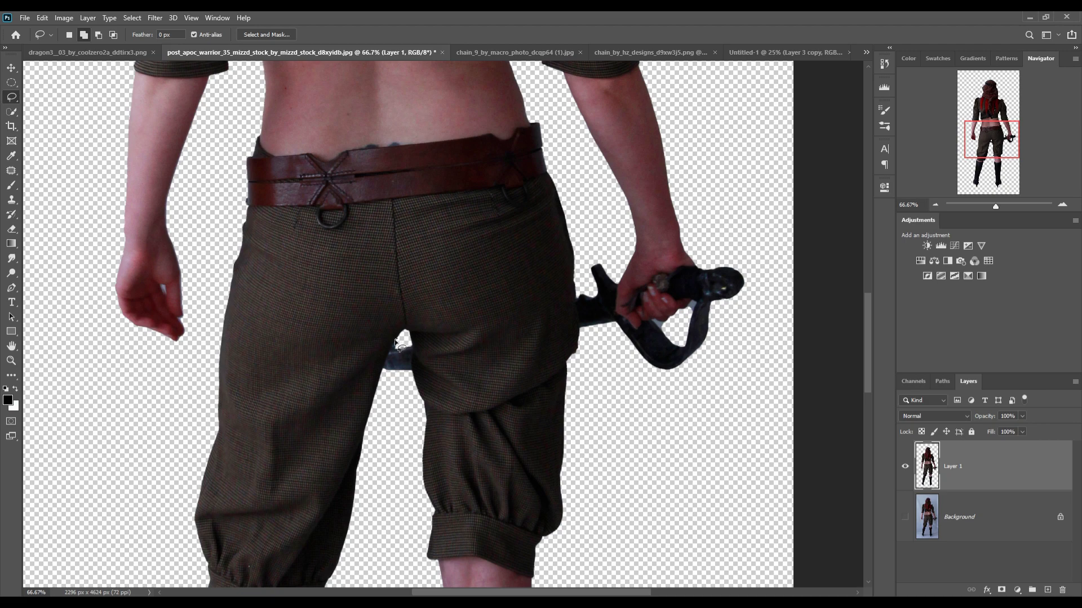
scroll(394, 352, "down", 5)
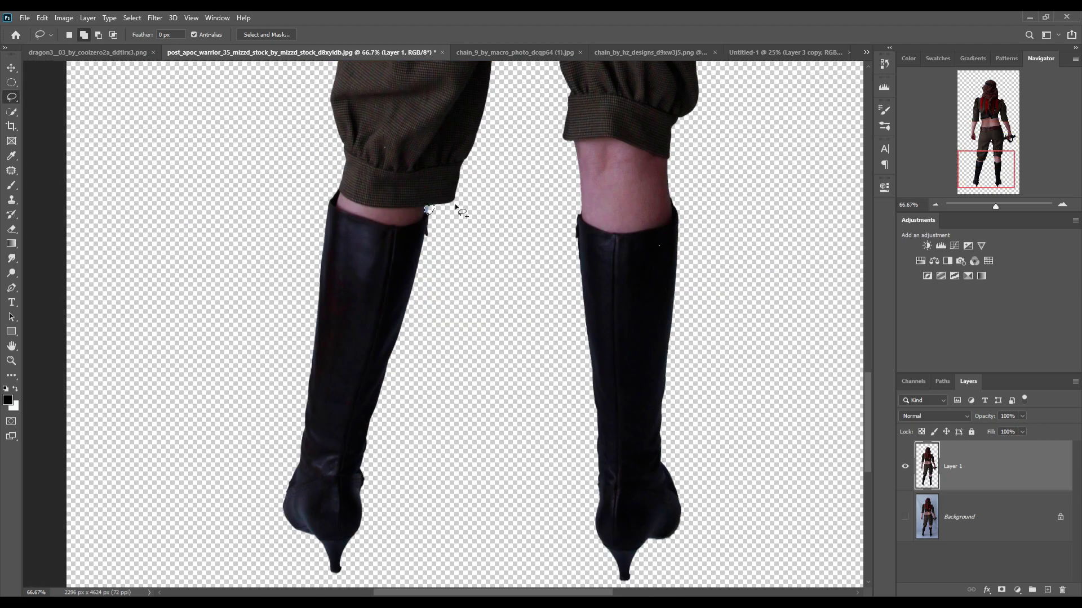
left_click_drag(451, 211, 616, 328)
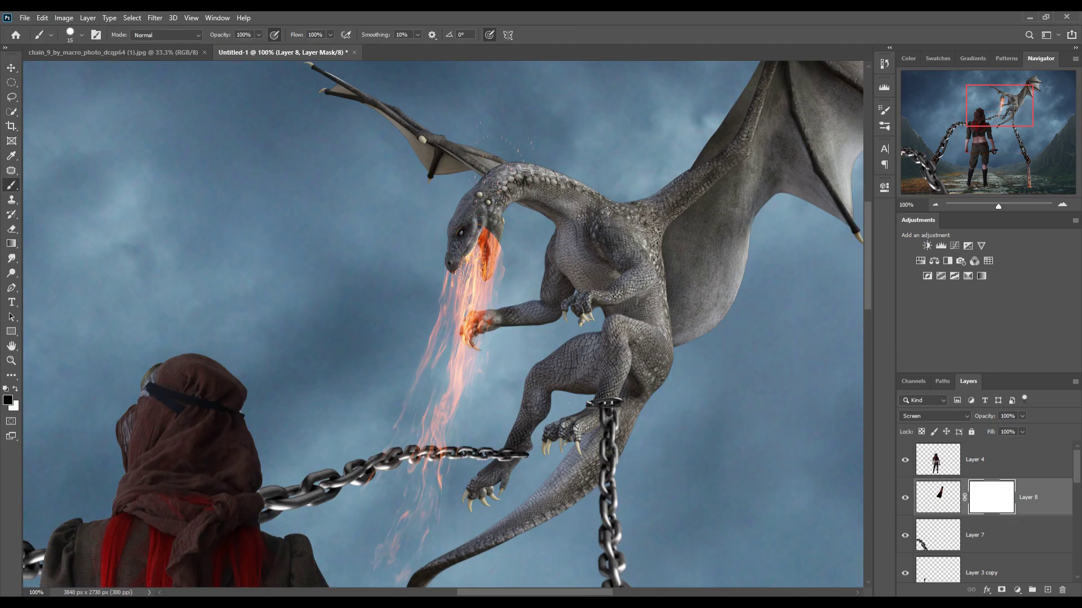
- Mask away the fire covering the dragon's jaw on Layer 8
left_click_drag(490, 228, 485, 304)
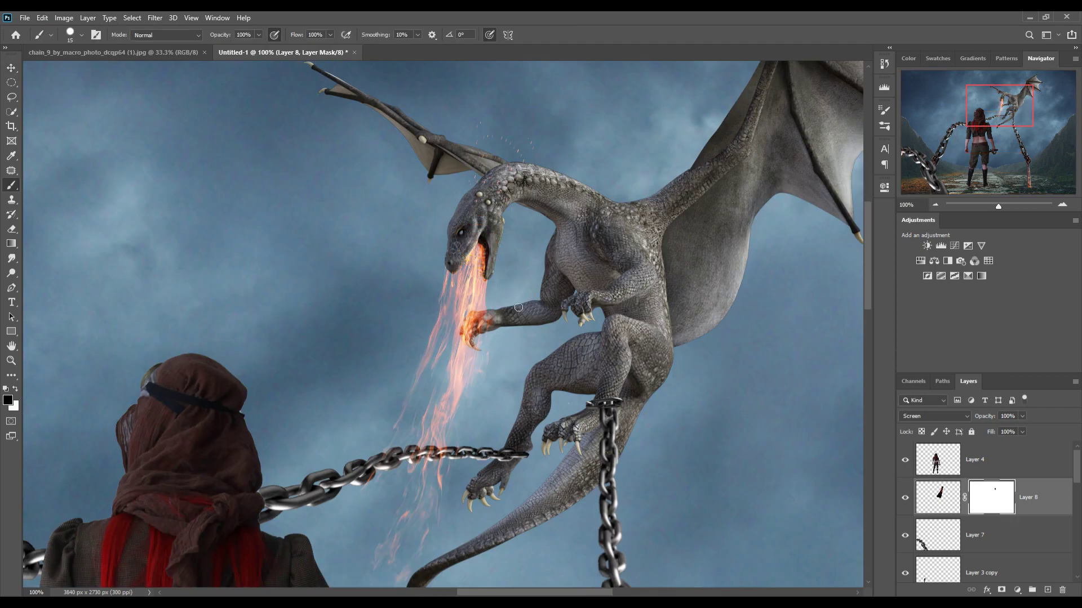
left_click(12, 67)
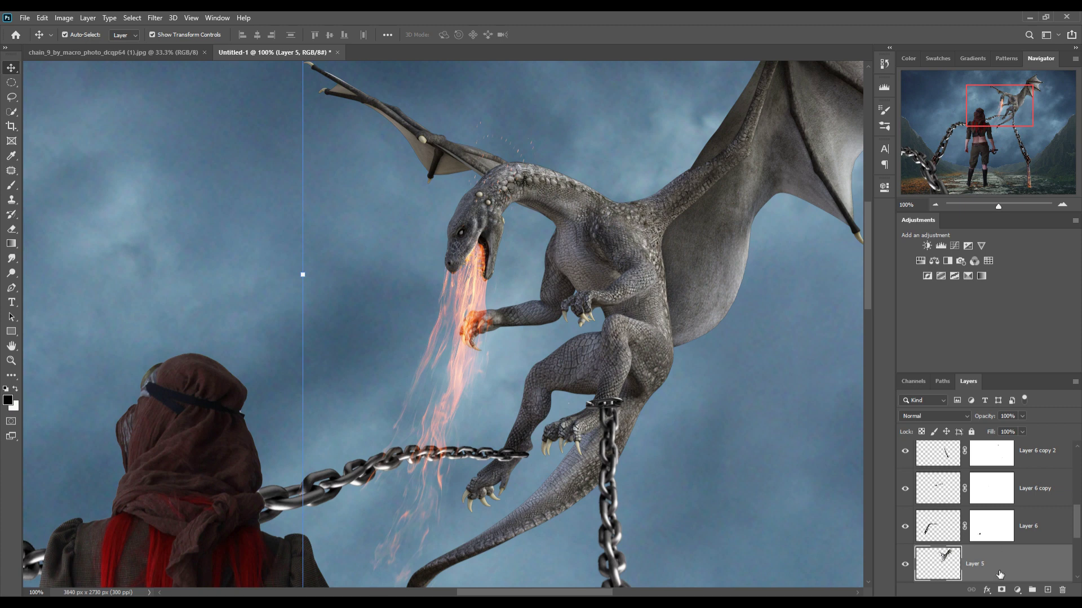
- Add a Curves adjustment clipped to the dragon layer and pull it down to darken
left_click(1017, 590)
left_click(1014, 449)
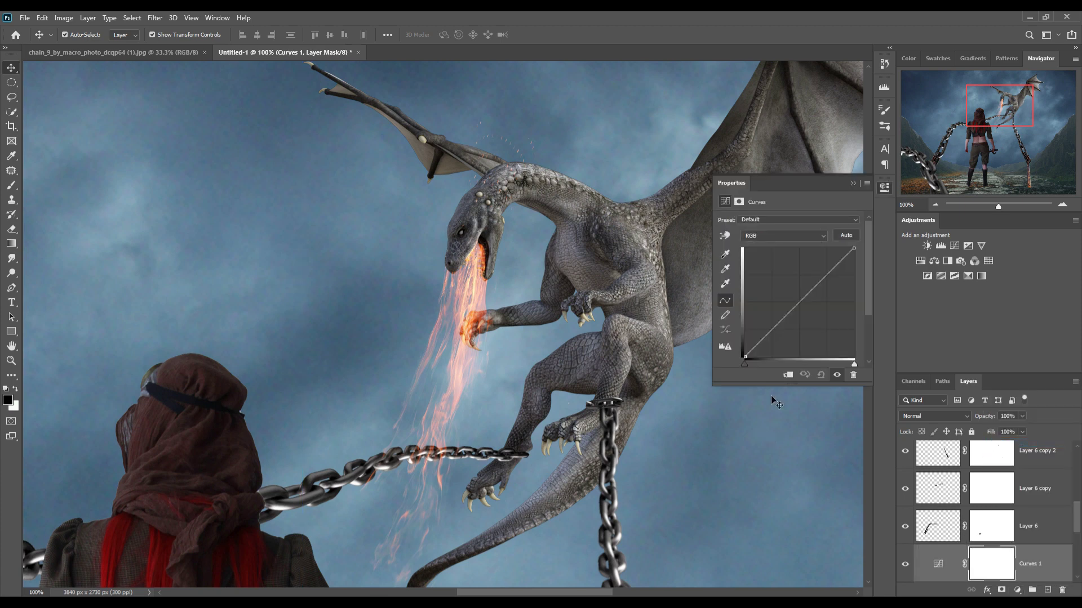
left_click(788, 375)
left_click_drag(807, 301, 812, 316)
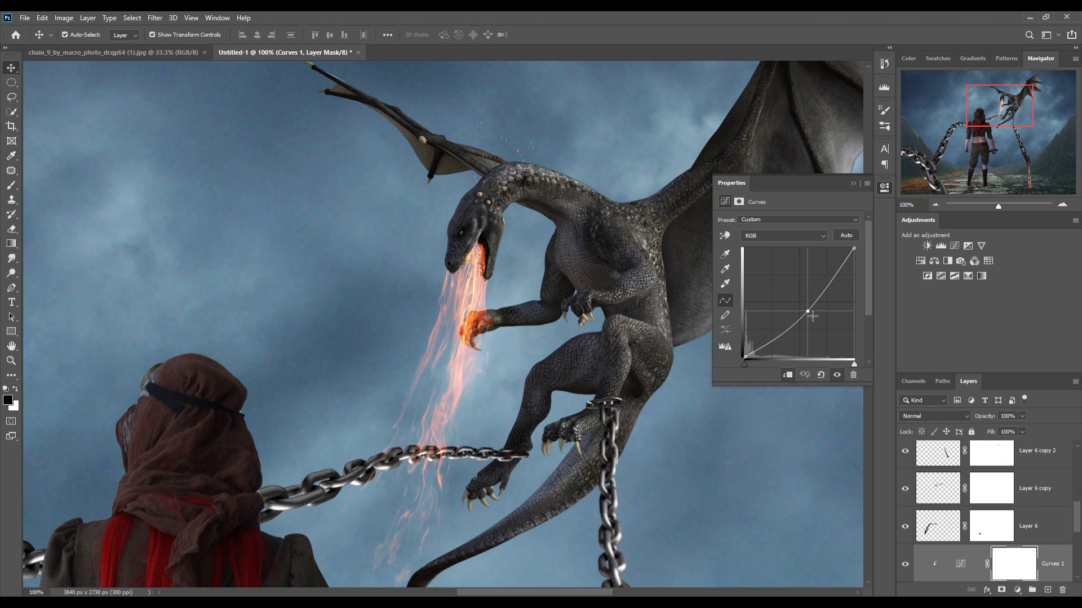
left_click(852, 183)
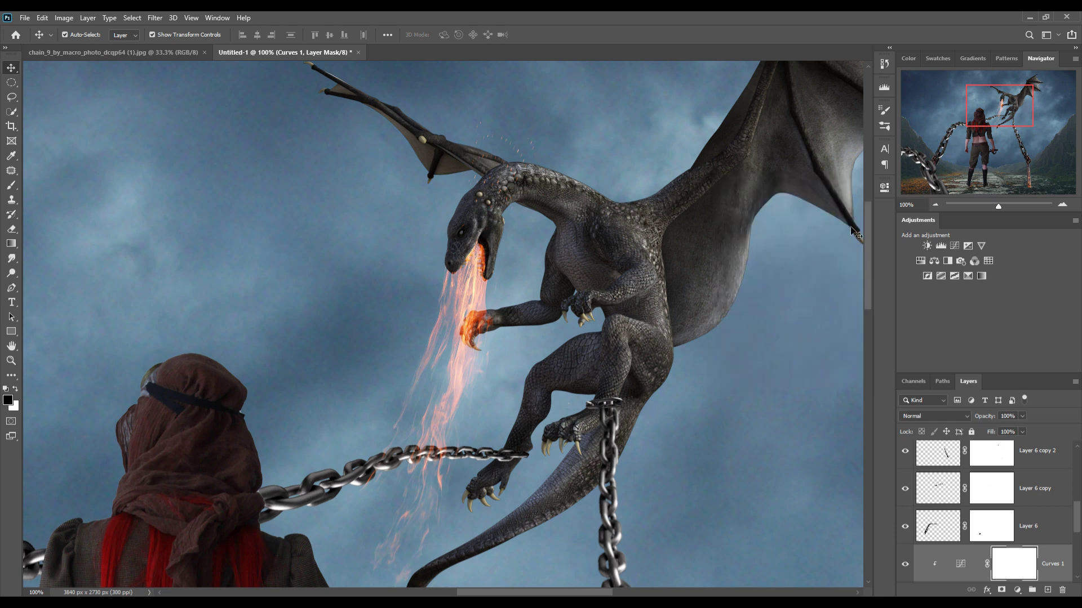
scroll(788, 338, "down", 3)
scroll(1025, 522, "down", 5)
scroll(1025, 522, "up", 2)
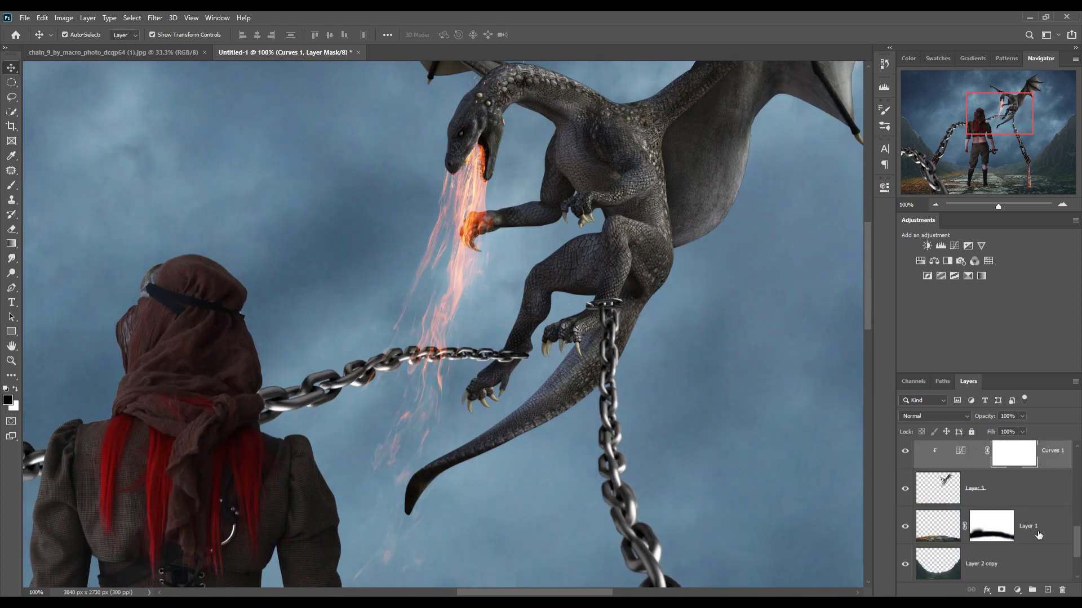
- Add a Curves adjustment above Layer 1 and pull its curve down to darken it
left_click(1031, 527)
left_click(1017, 590)
left_click(1014, 445)
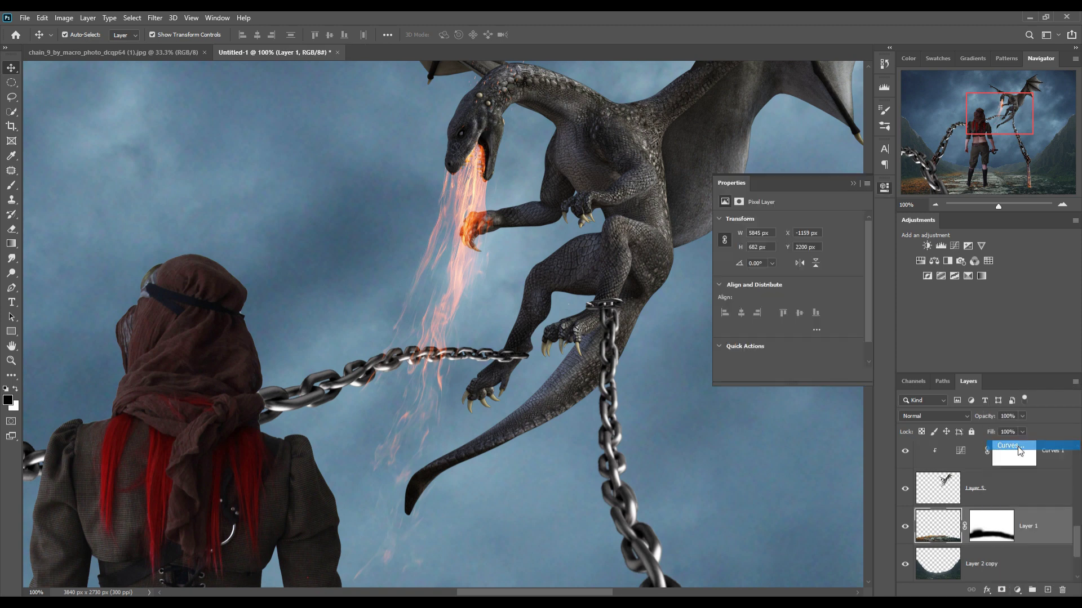
left_click(799, 302)
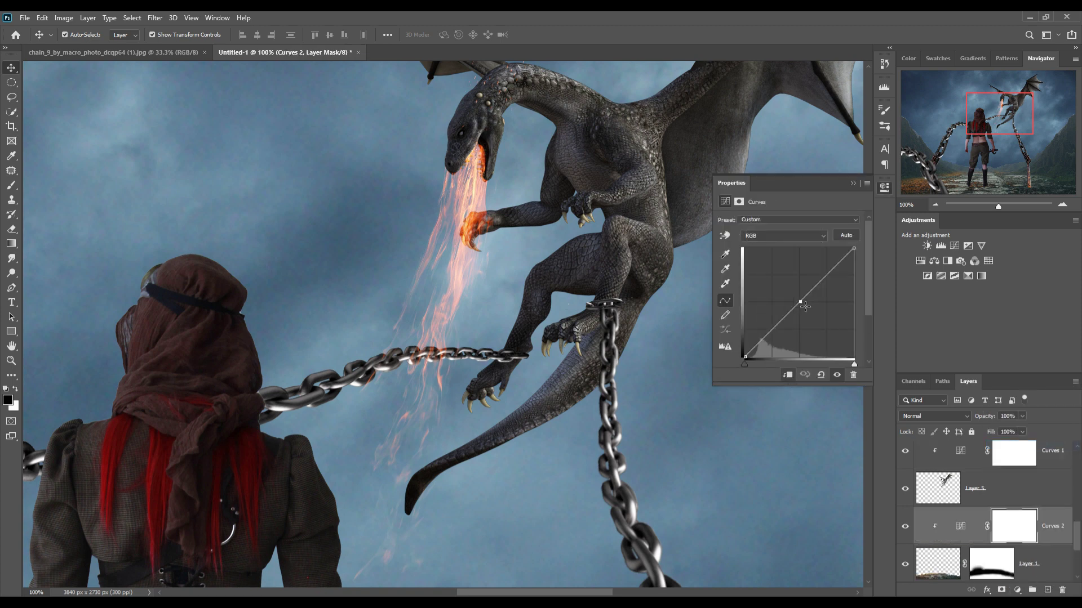
left_click_drag(804, 306, 819, 312)
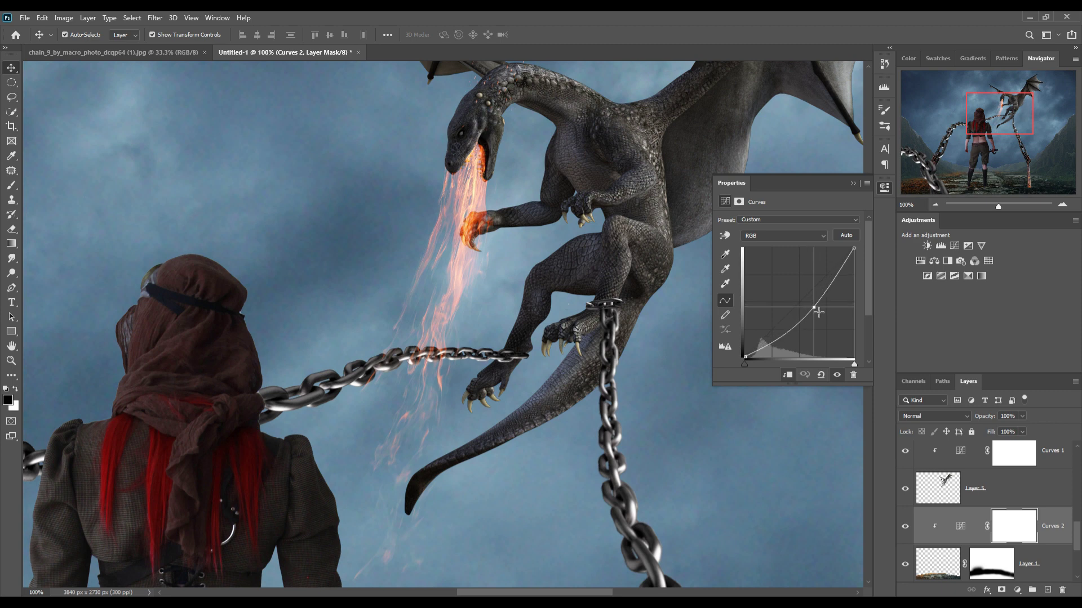
left_click(853, 183)
scroll(1045, 534, "down", 3)
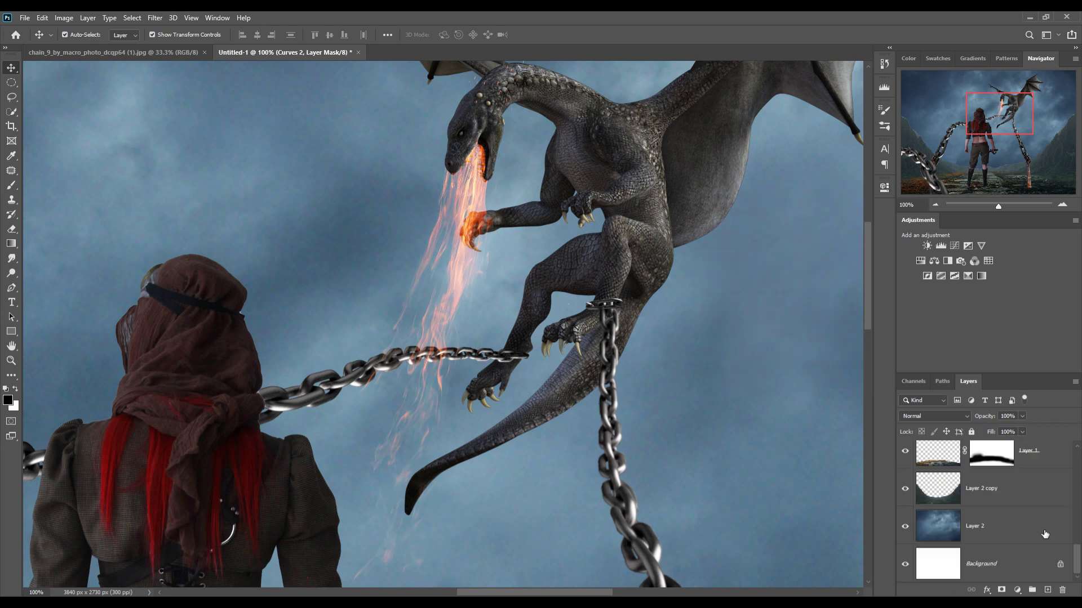
- Add a Curves adjustment clipped to Layer 2 copy and darken it slightly
left_click(986, 490)
left_click(1016, 590)
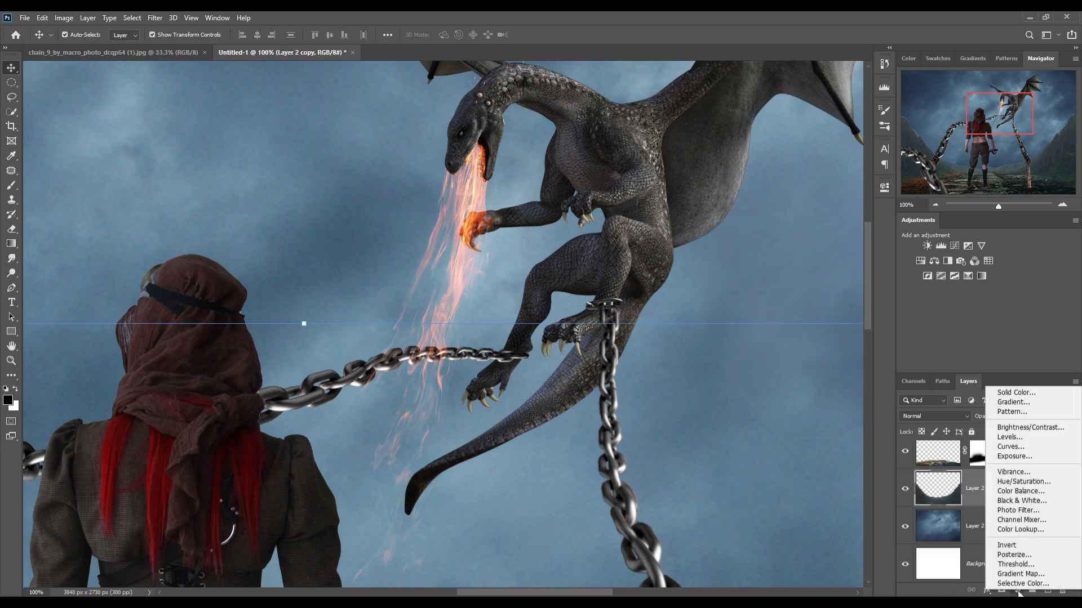
left_click(1014, 447)
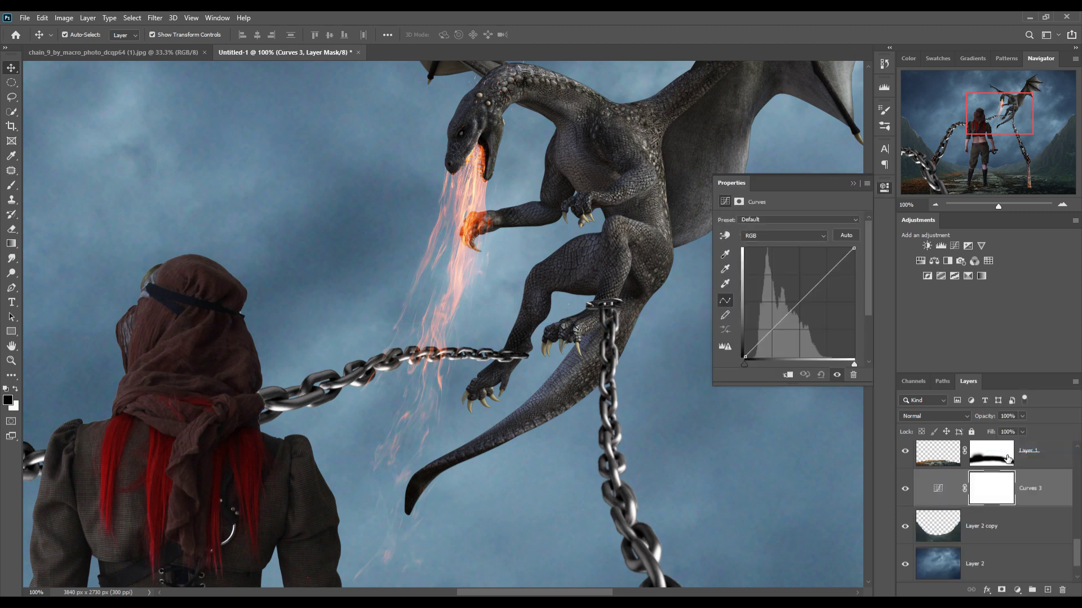
left_click(788, 375)
left_click(800, 304)
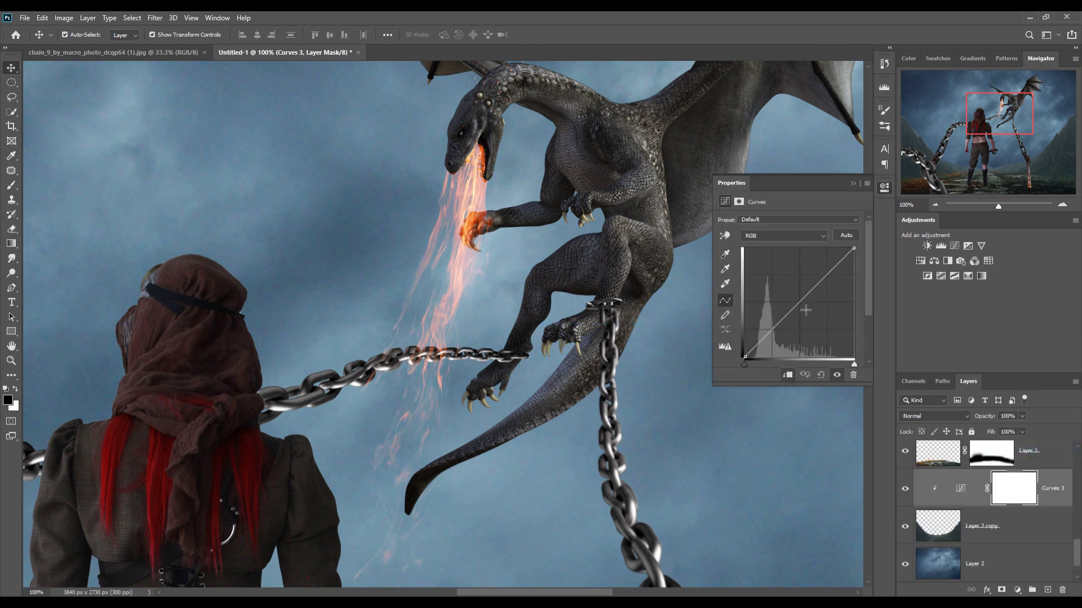
left_click_drag(806, 310, 819, 313)
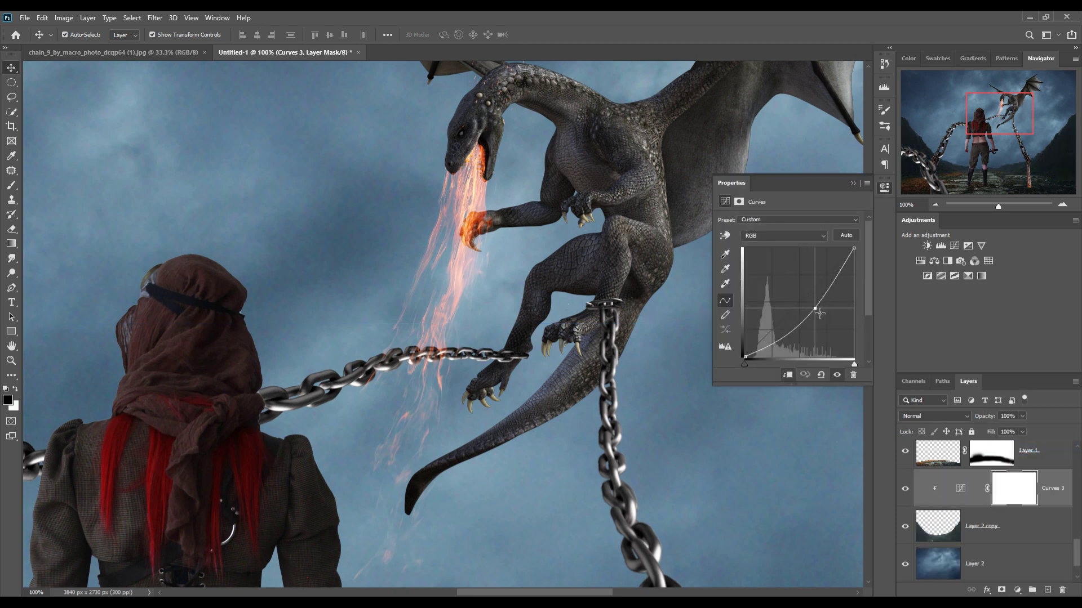
left_click(853, 184)
- Merge Layer 6 copy 3 and Layer 6 copy 2 into one chain layer
left_click(618, 498)
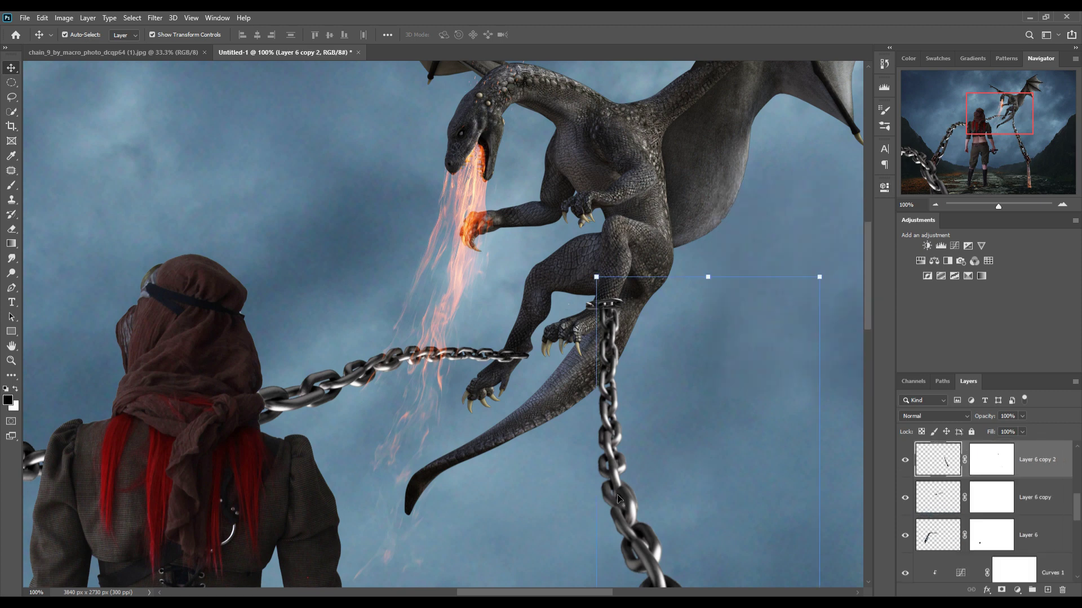
scroll(1070, 551, "up", 3)
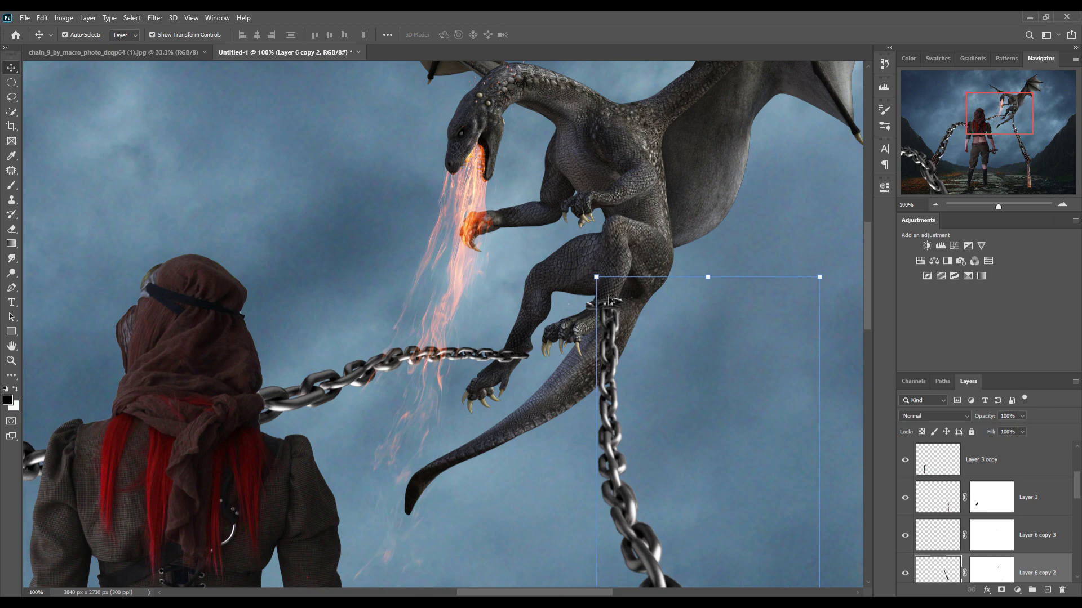
left_click(609, 302)
left_click(1047, 573, "shift")
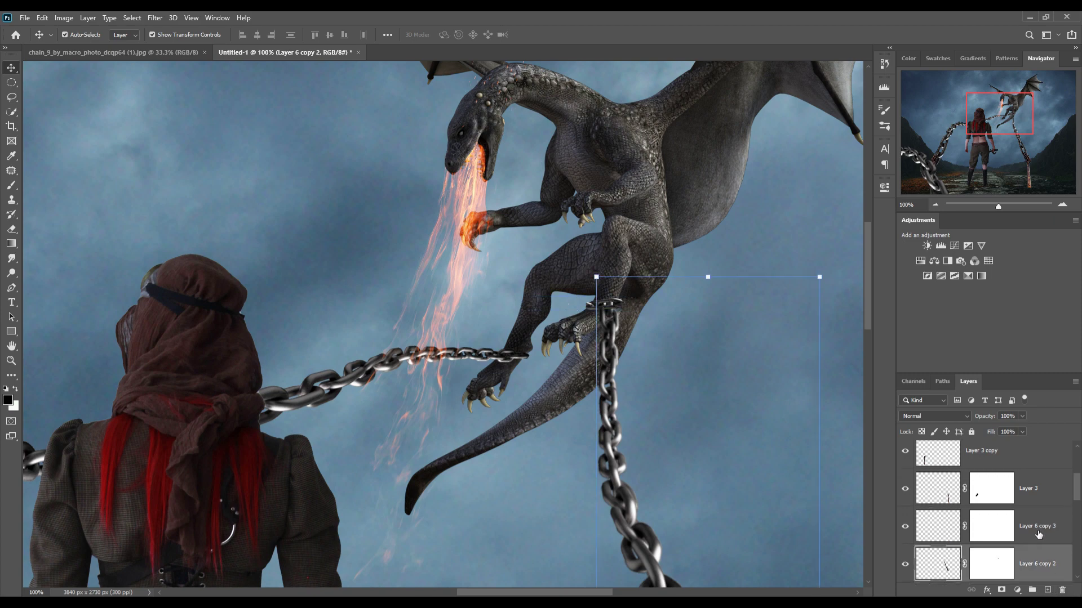
right_click(1032, 525)
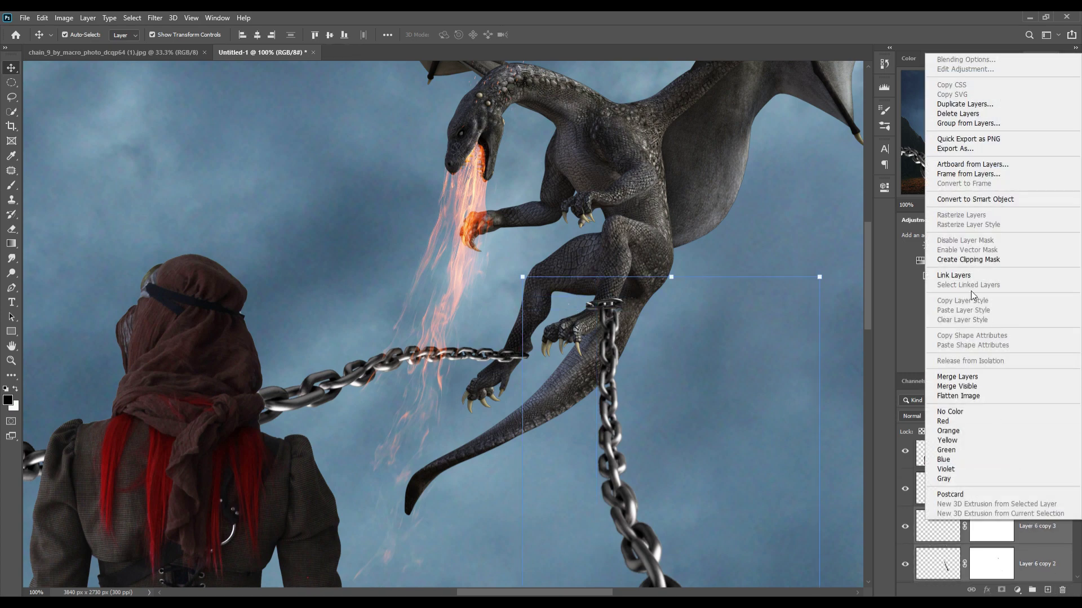
left_click(956, 376)
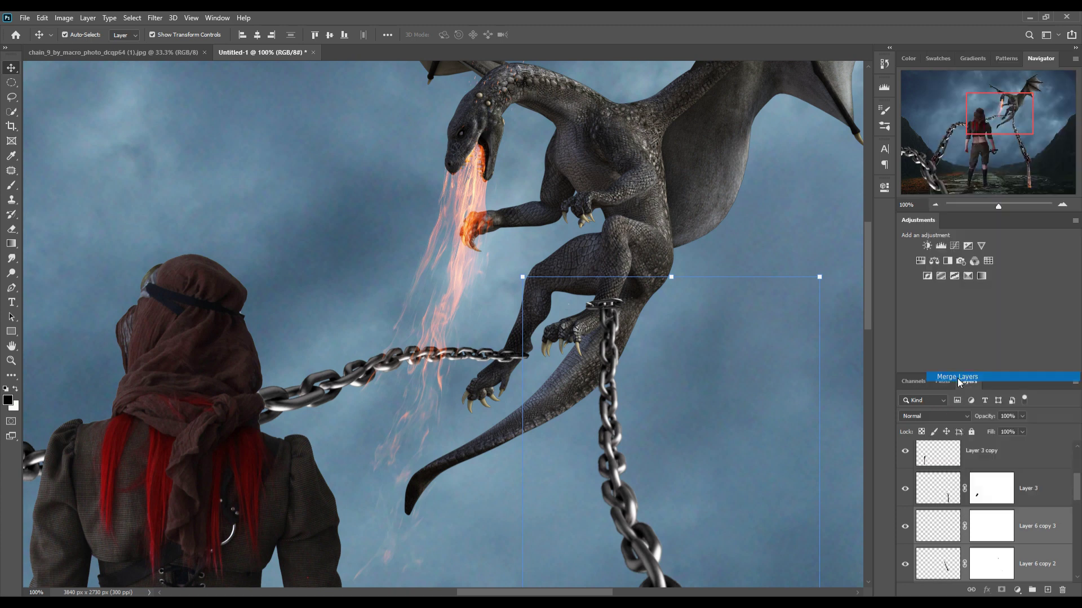
- Add a Curves adjustment clipped to the merged chain and darken it
left_click(1020, 591)
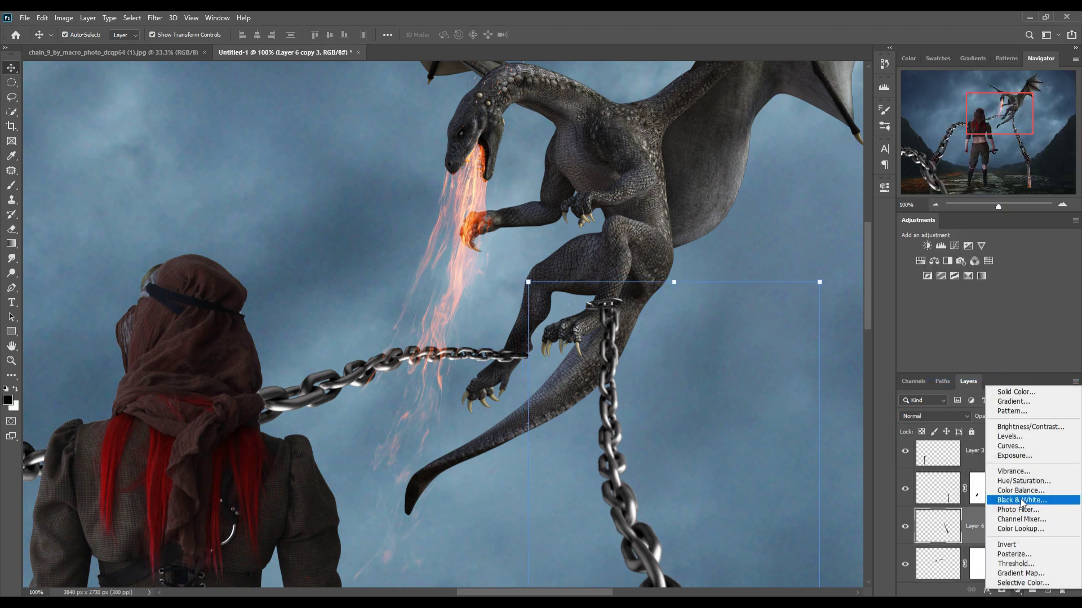
left_click(1006, 450)
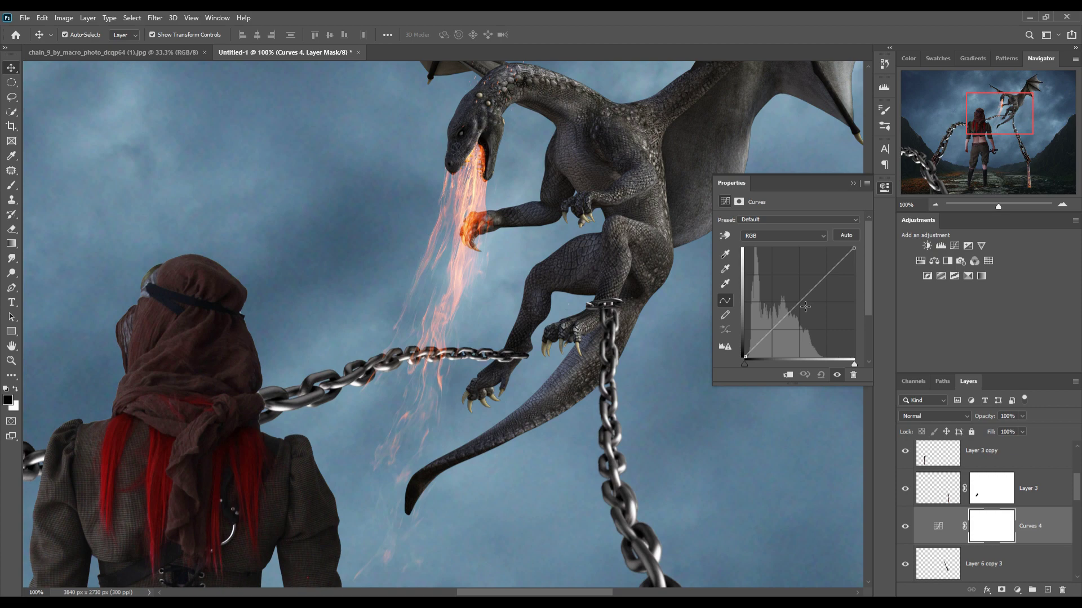
left_click_drag(805, 306, 816, 308)
left_click_drag(817, 309, 810, 312)
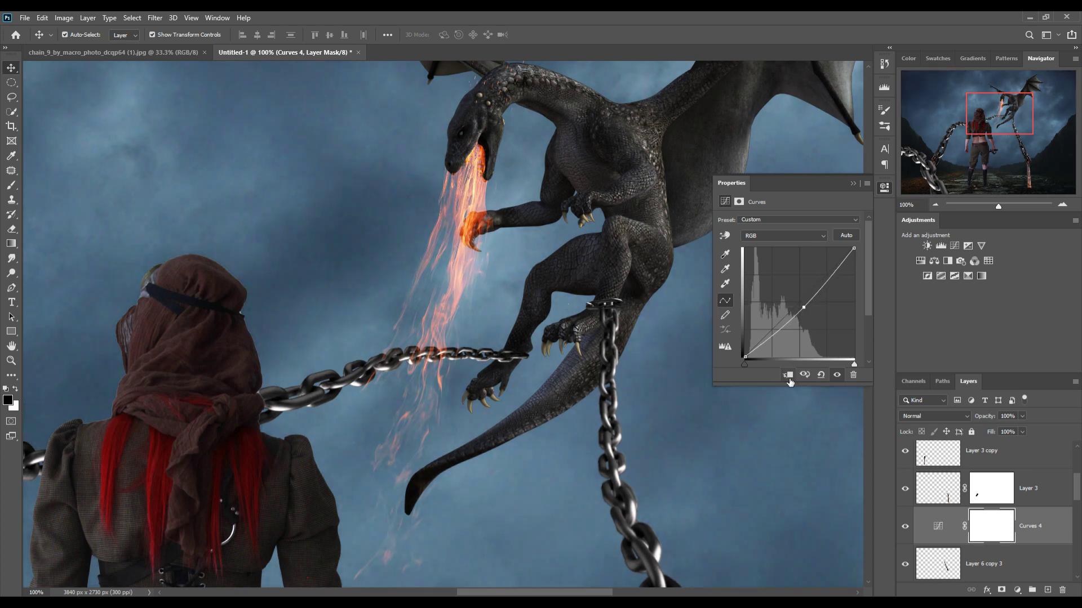
left_click(788, 377)
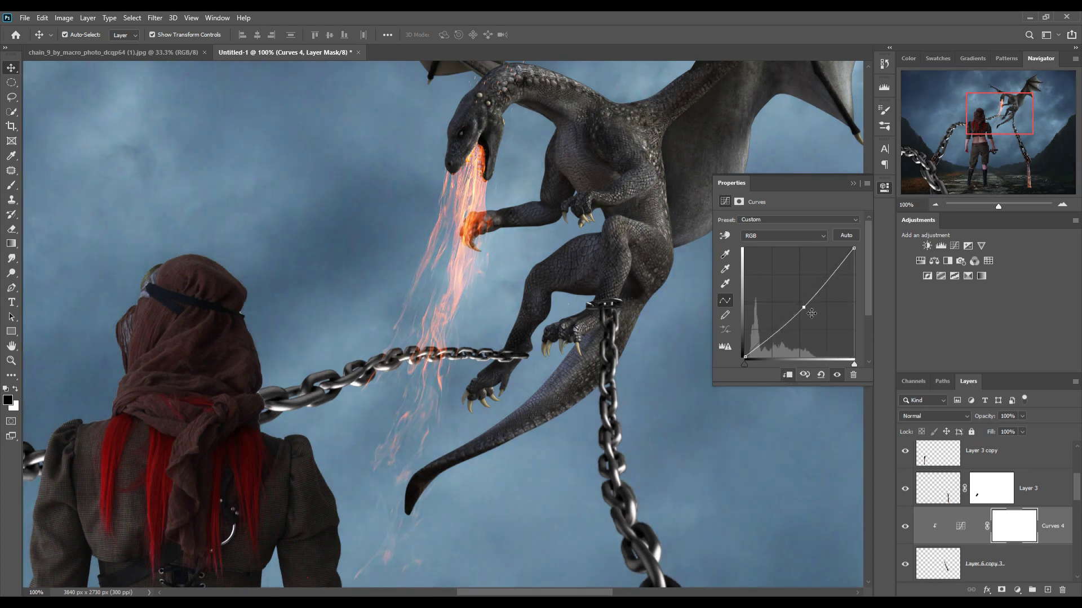
left_click_drag(811, 313, 812, 313)
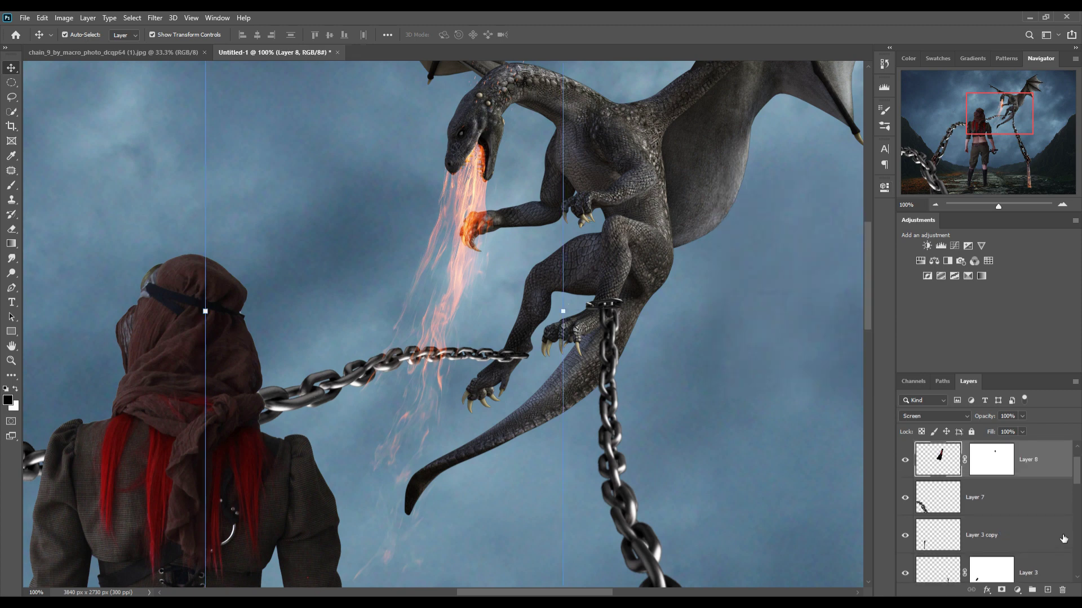
- Toggle Layer 8's fire off and on to compare
scroll(1062, 535, "up", 1)
scroll(1061, 537, "up", 1)
scroll(1060, 537, "down", 2)
scroll(1059, 534, "up", 1)
left_click(911, 501)
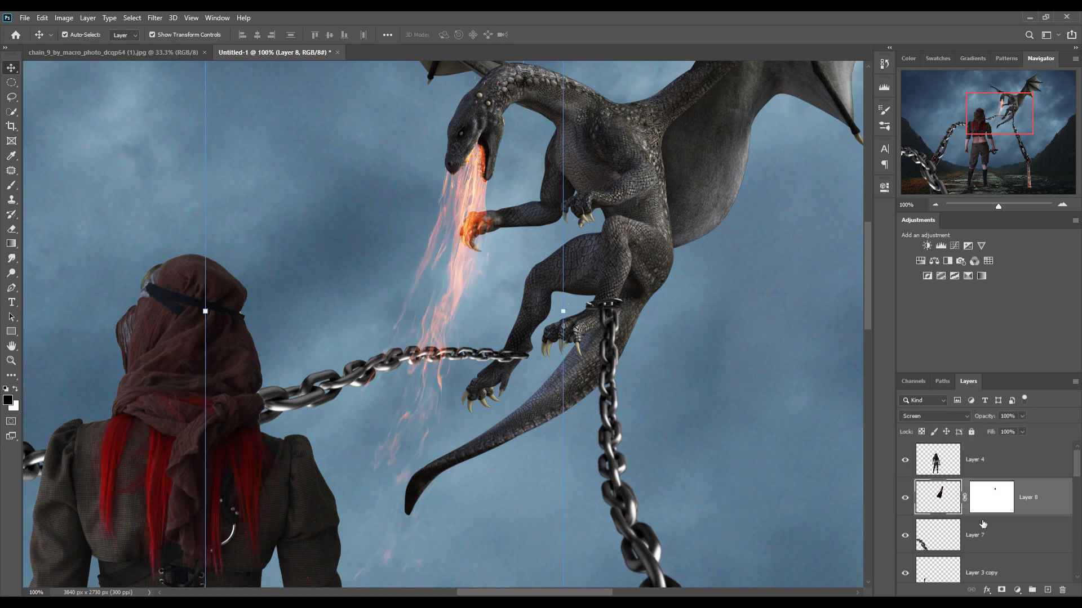
scroll(992, 546, "down", 1)
- Merge the Layer 6 and Layer 6 copy chain layers into one
left_click(936, 507)
scroll(966, 499, "down", 1)
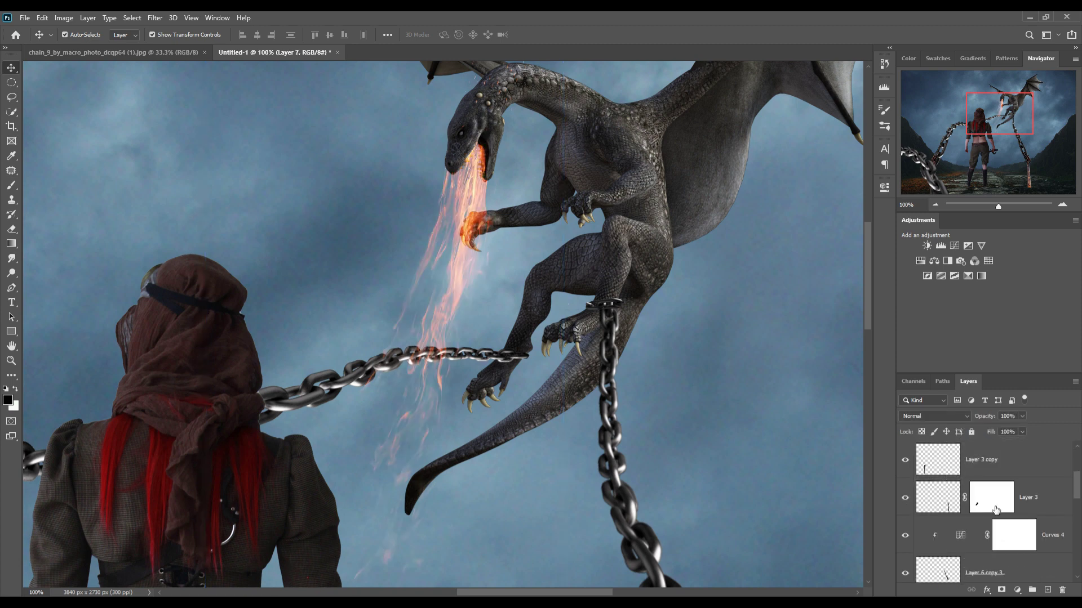
scroll(935, 501, "down", 1)
scroll(958, 490, "down", 2)
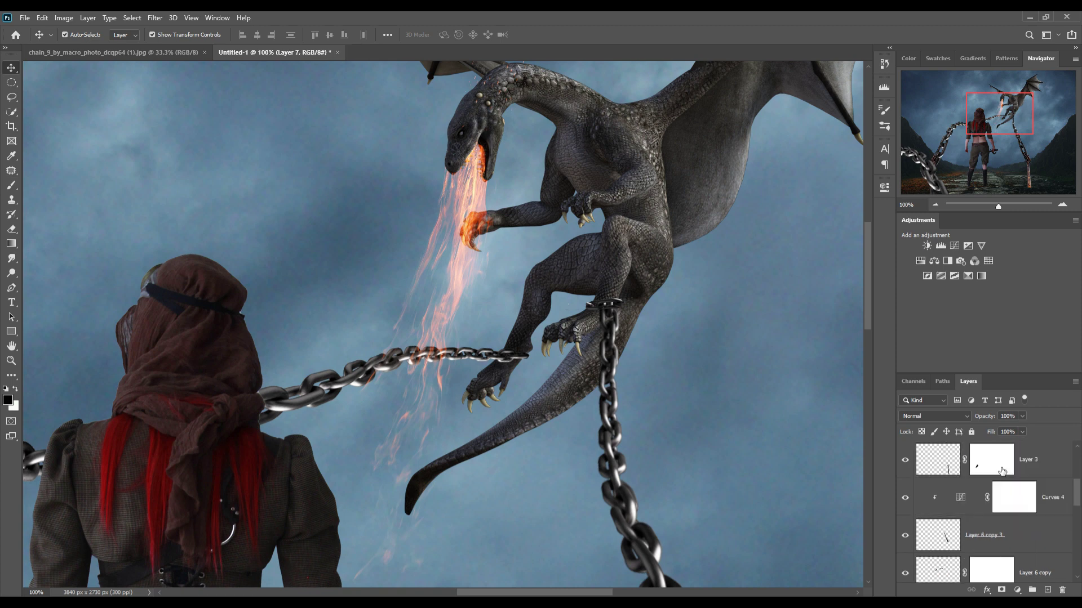
scroll(981, 479, "down", 1)
scroll(1000, 472, "down", 1)
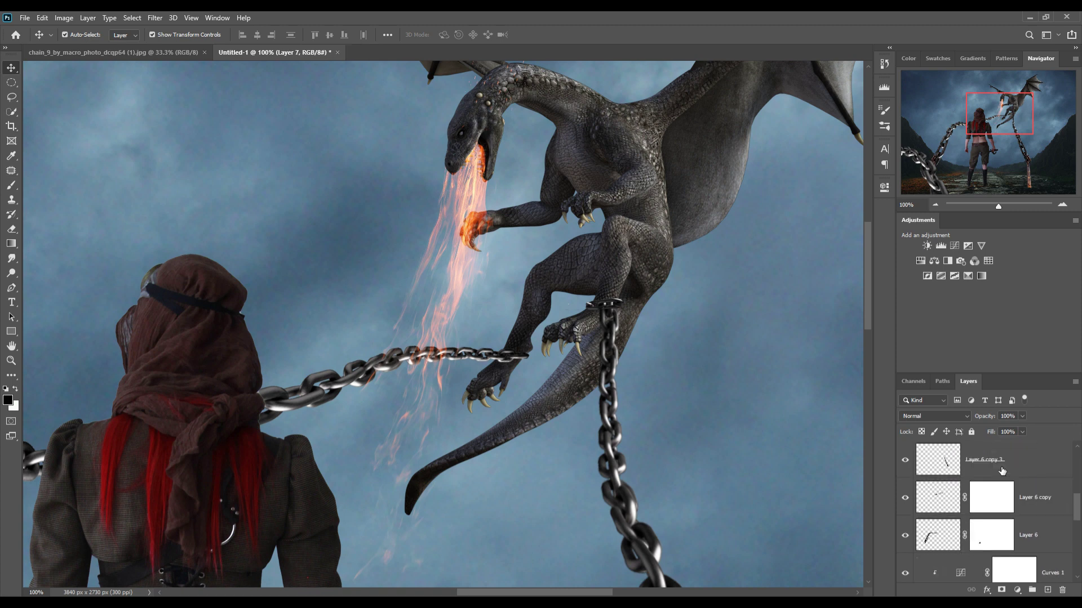
left_click(936, 503)
left_click(940, 542)
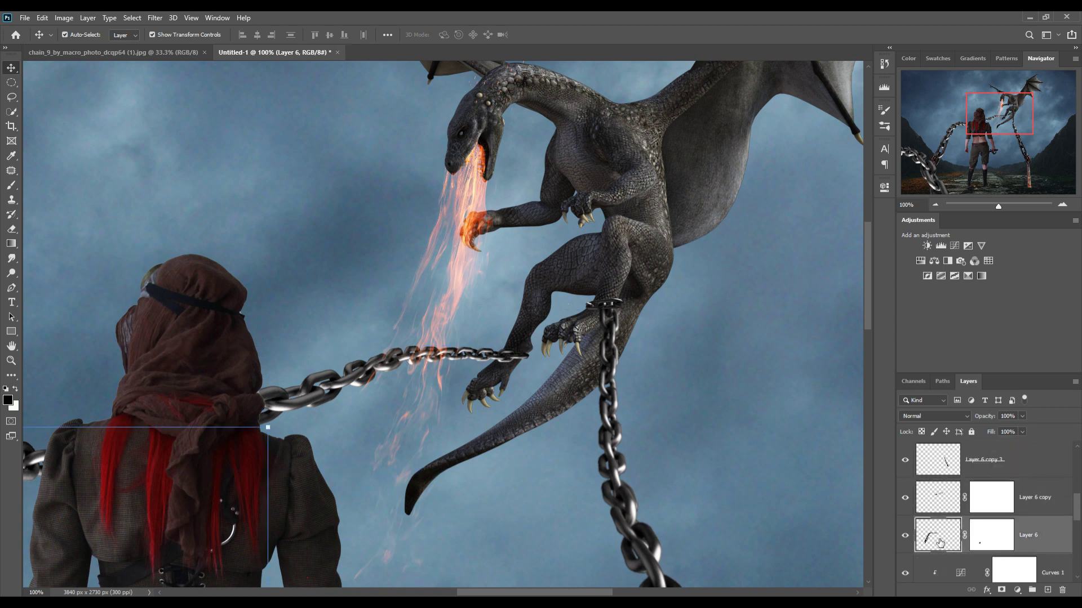
left_click(938, 493, "shift")
right_click(950, 503)
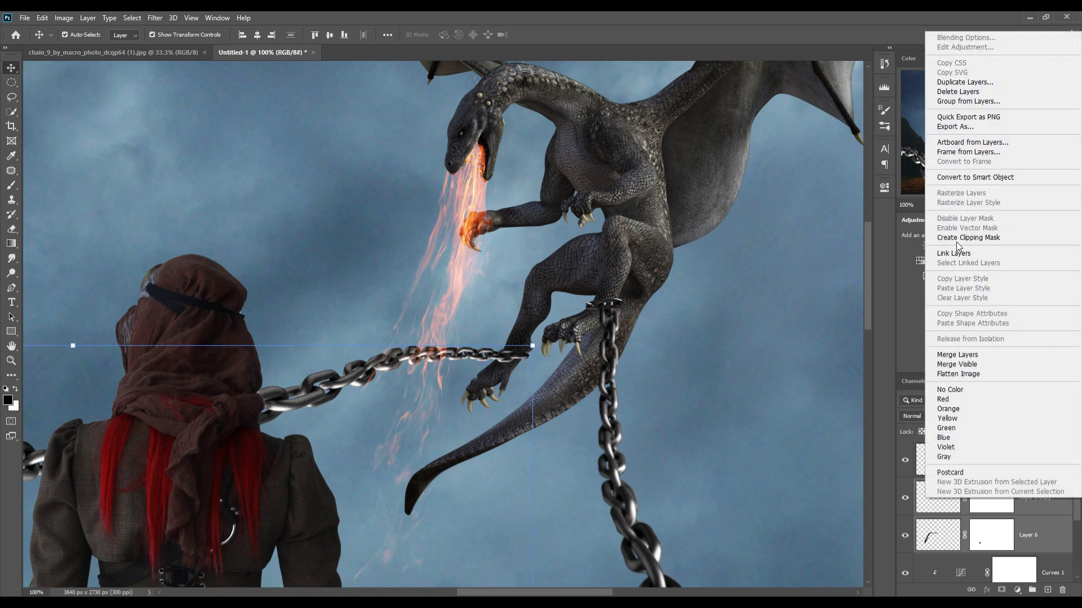
left_click(958, 355)
- Add a Curves adjustment clipped to Layer 6 copy, leaving its curve nearly straight
left_click(1017, 590)
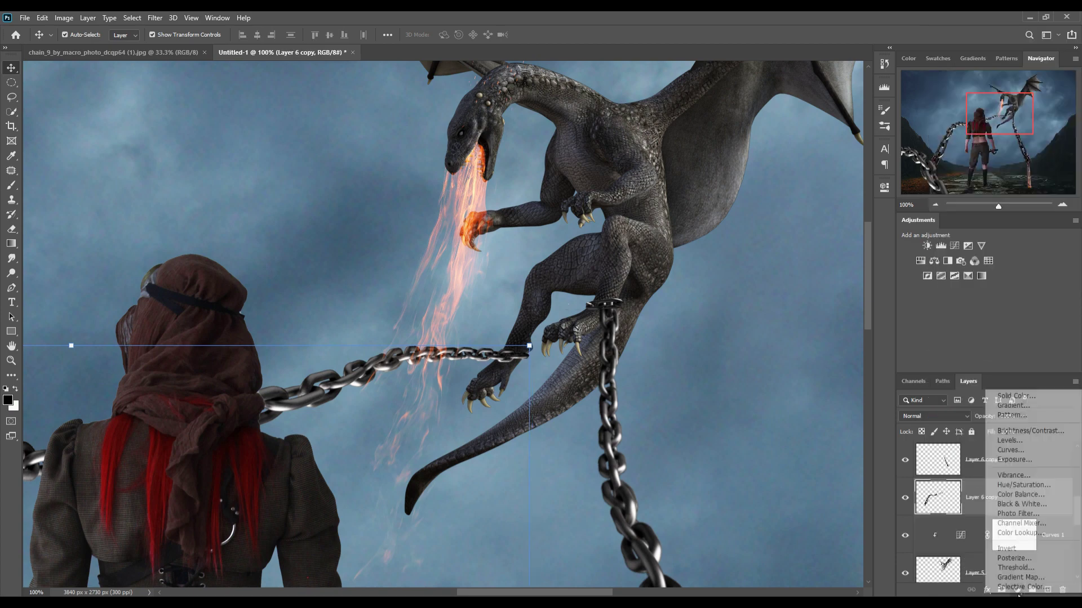
left_click(1009, 445)
left_click(796, 378)
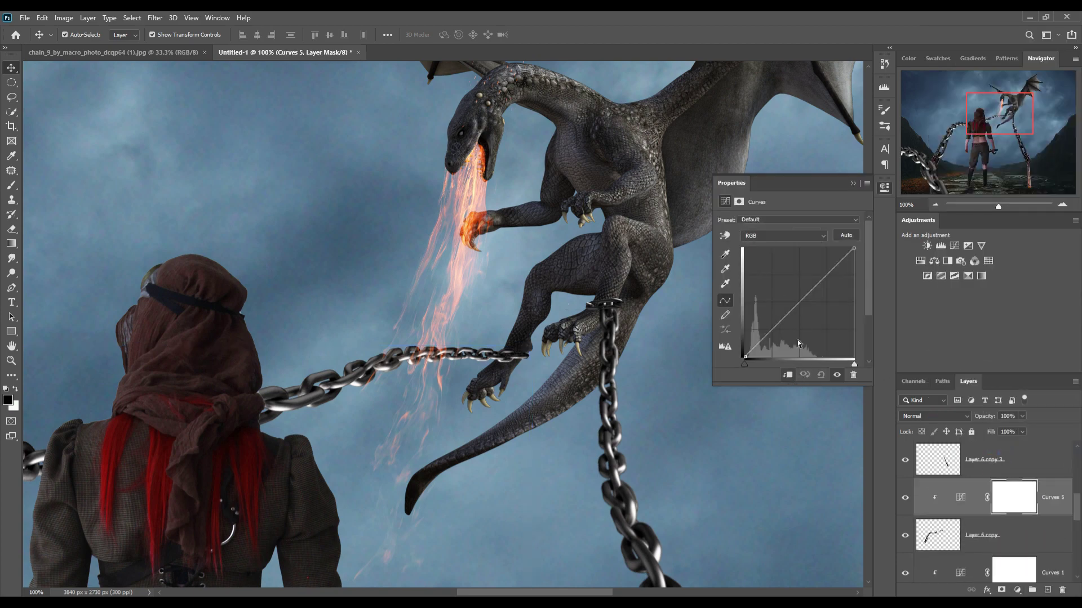
left_click_drag(804, 309, 815, 314)
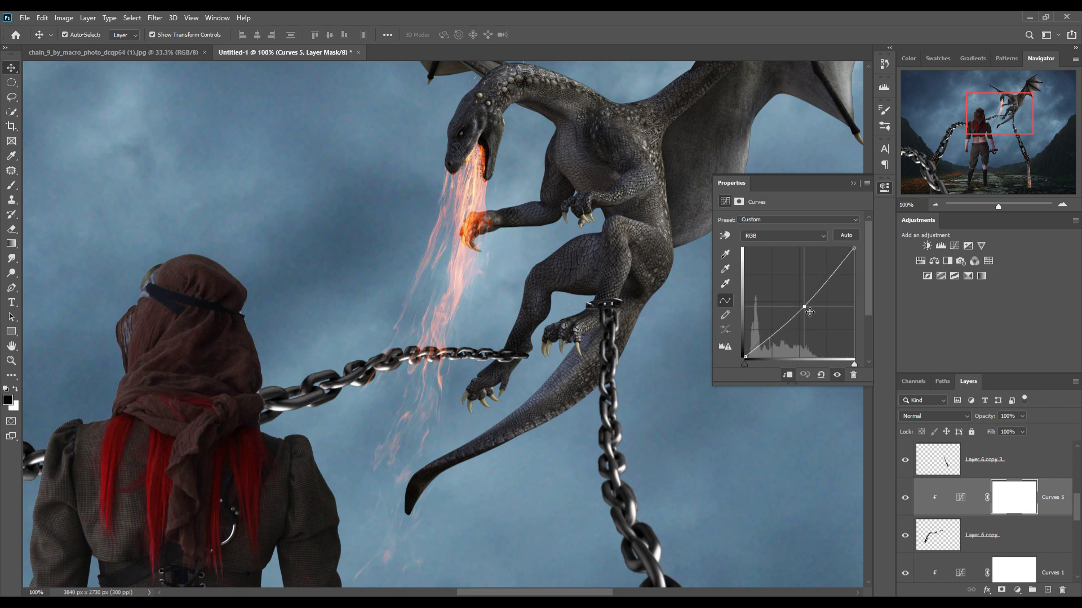
left_click_drag(816, 314, 804, 307)
left_click(853, 183)
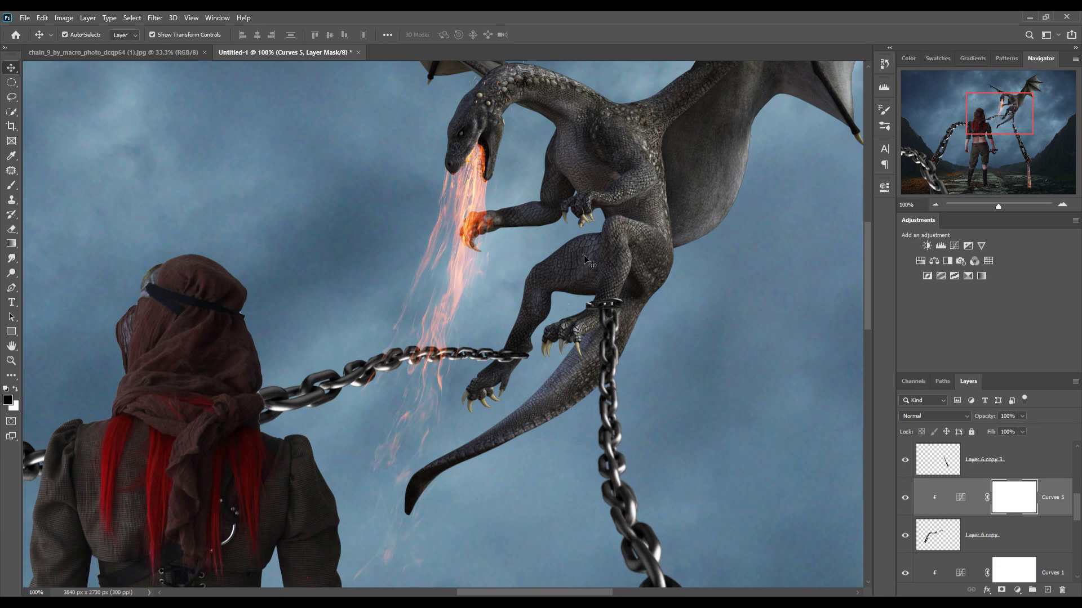
- Add a new empty layer above Layer 5 and clip it to the layer below
left_click_drag(568, 264, 425, 375)
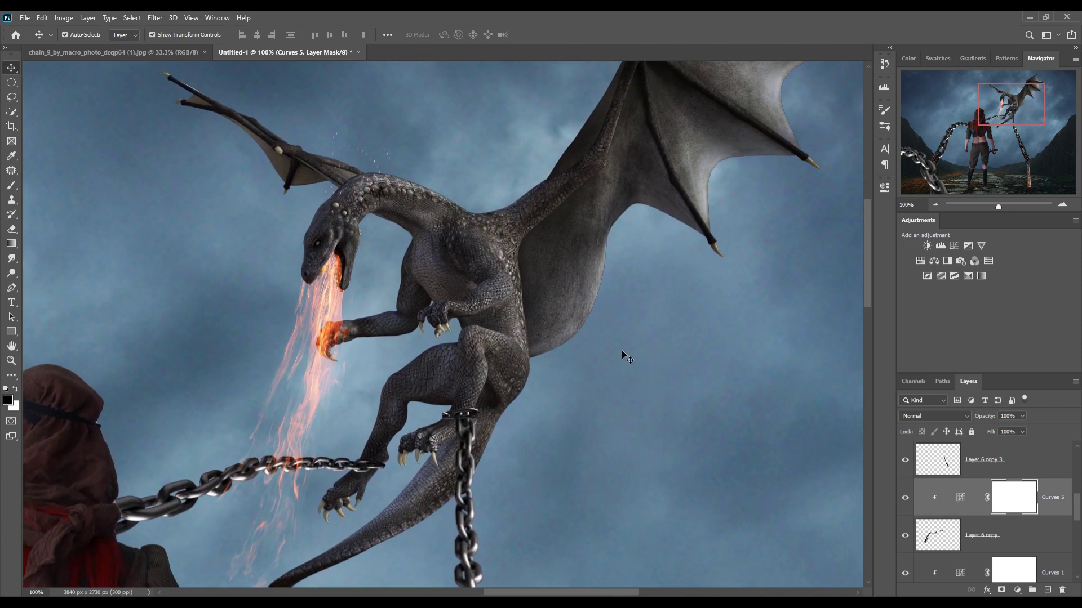
left_click(622, 351)
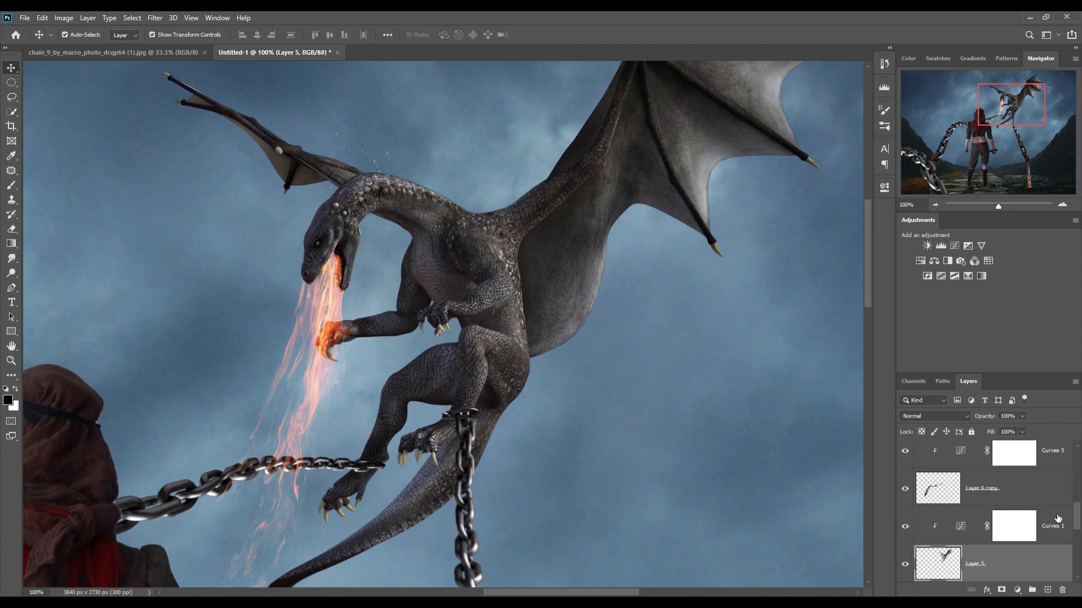
left_click(1047, 590)
right_click(1022, 515)
left_click(952, 255)
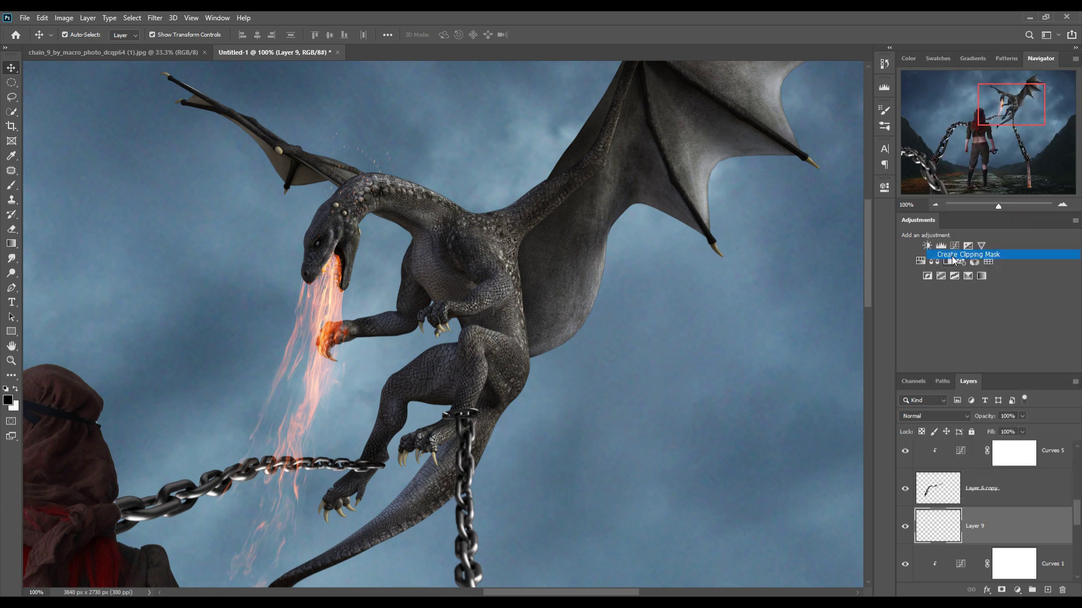
left_click(913, 416)
- Set the new layer to Linear Dodge (Add) and add a Solid Color fill layer
left_click(918, 427)
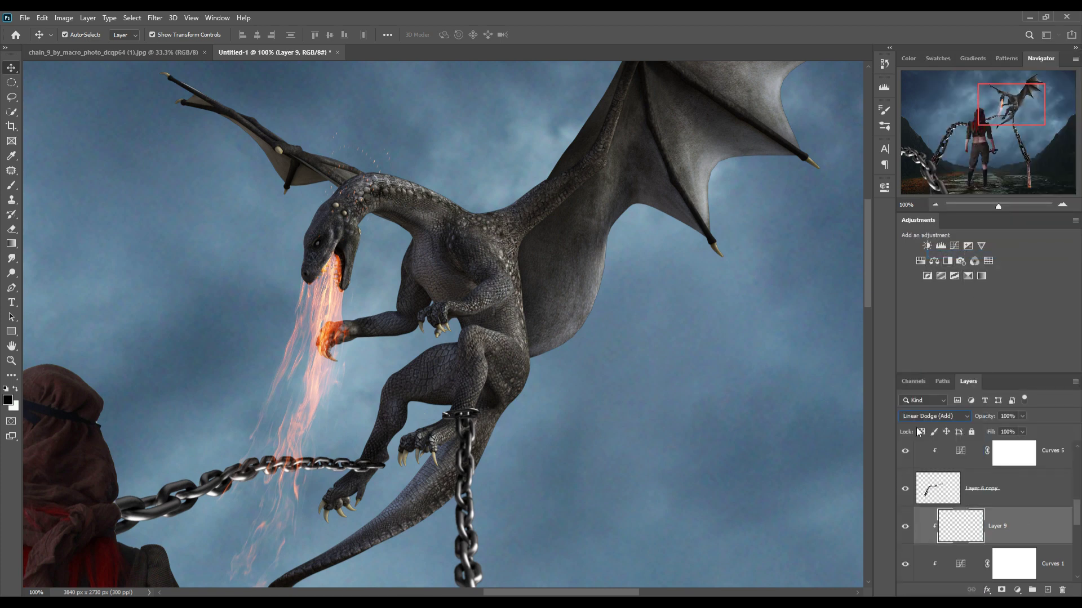
left_click(1017, 590)
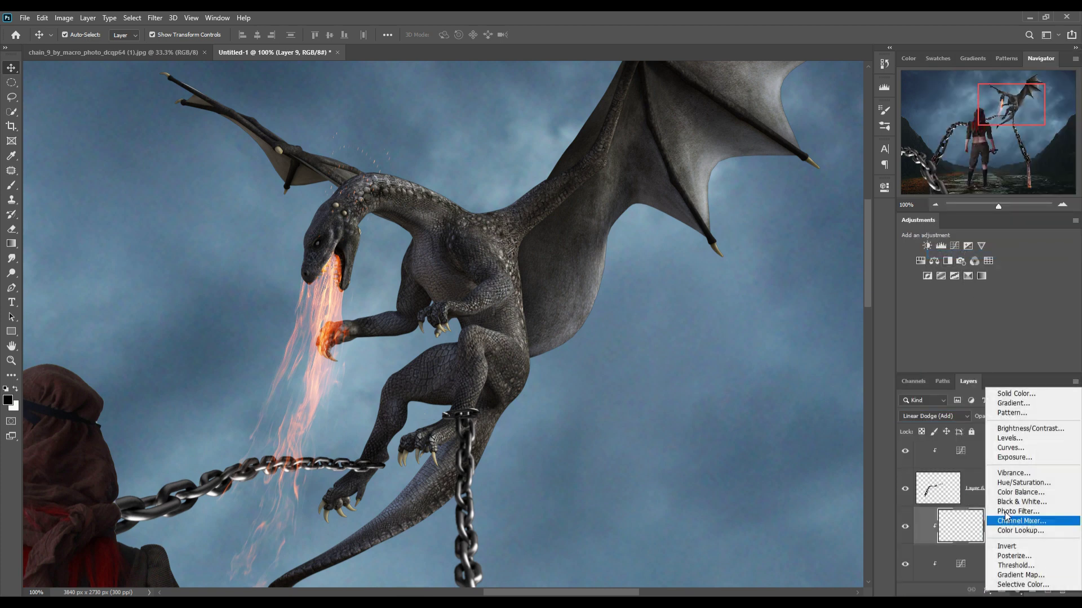
left_click(1013, 394)
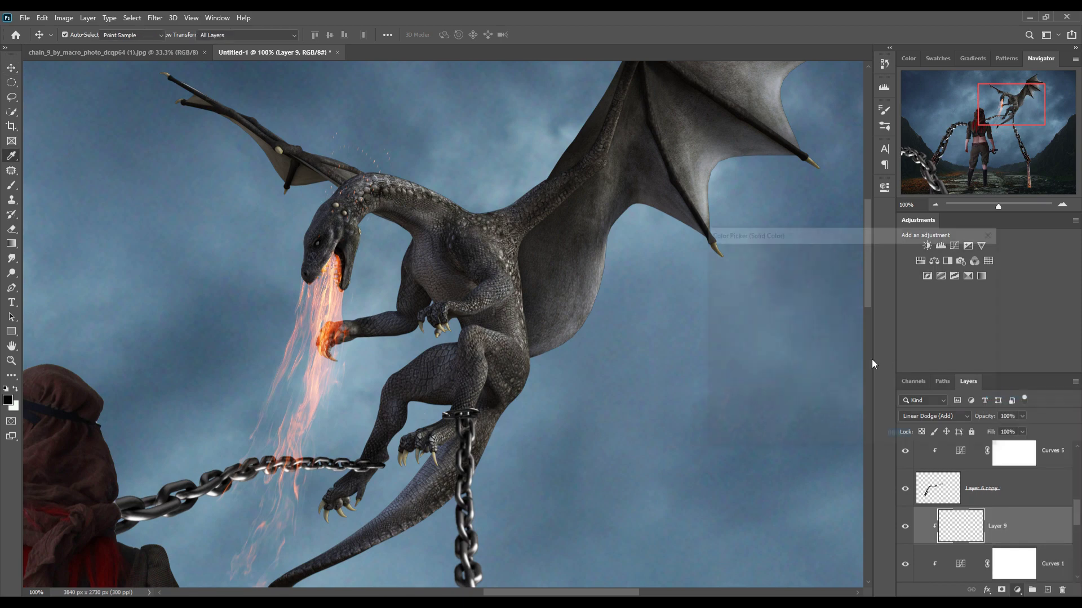
- Pick a deep red-leaning orange for the fill and invert its mask to black
left_click(865, 389)
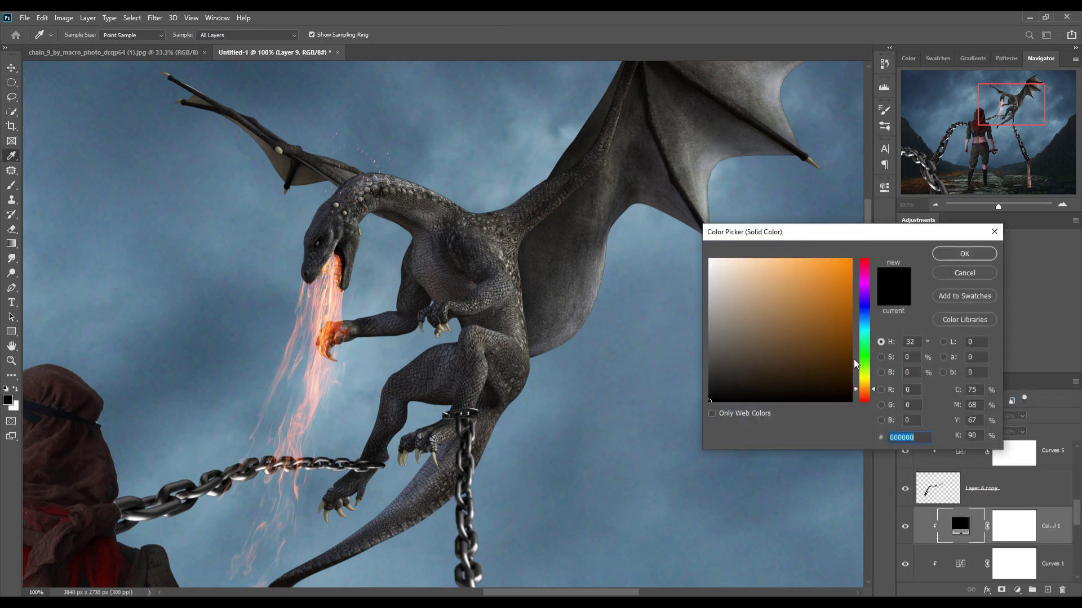
left_click(851, 260)
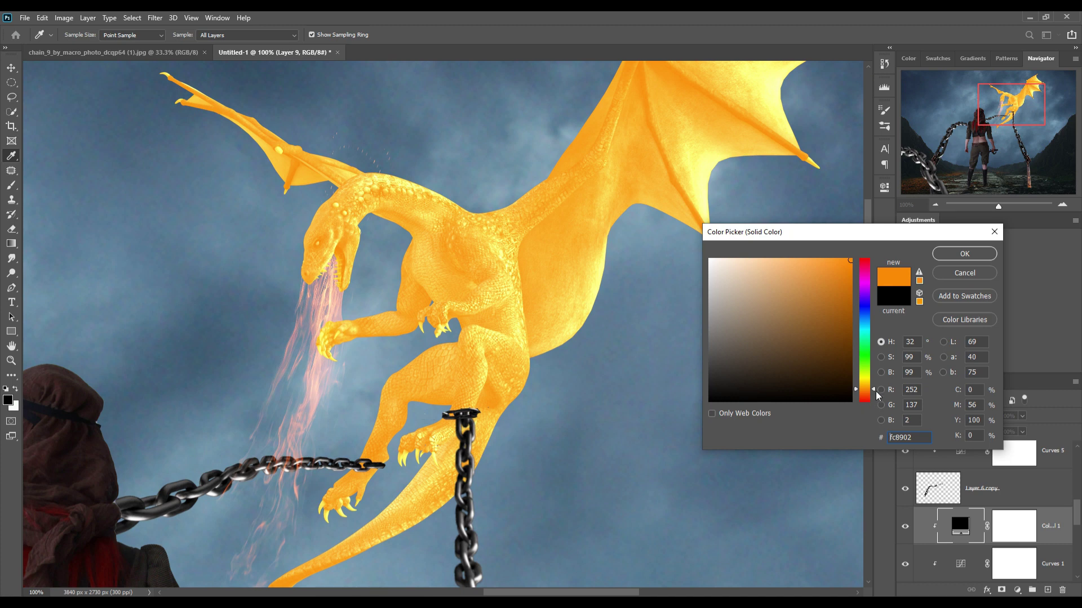
left_click_drag(877, 395, 877, 396)
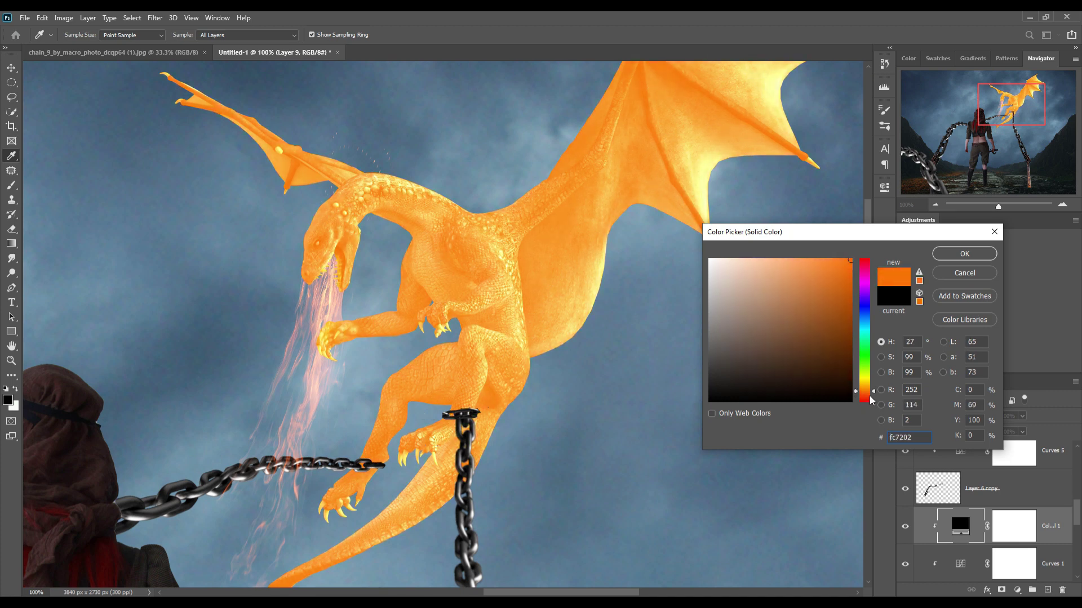
left_click(965, 253)
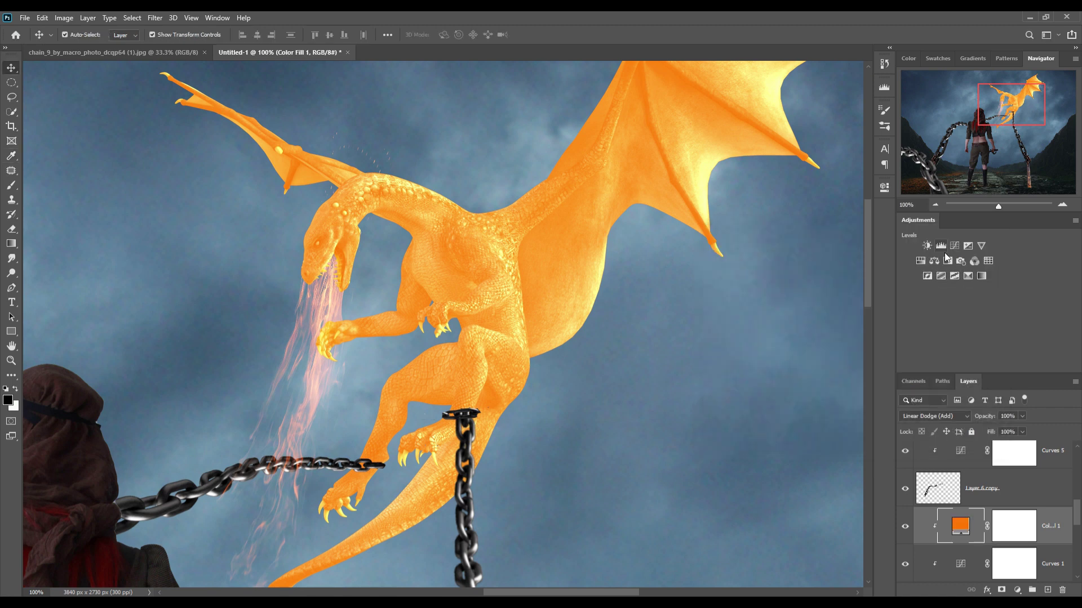
left_click(1014, 533)
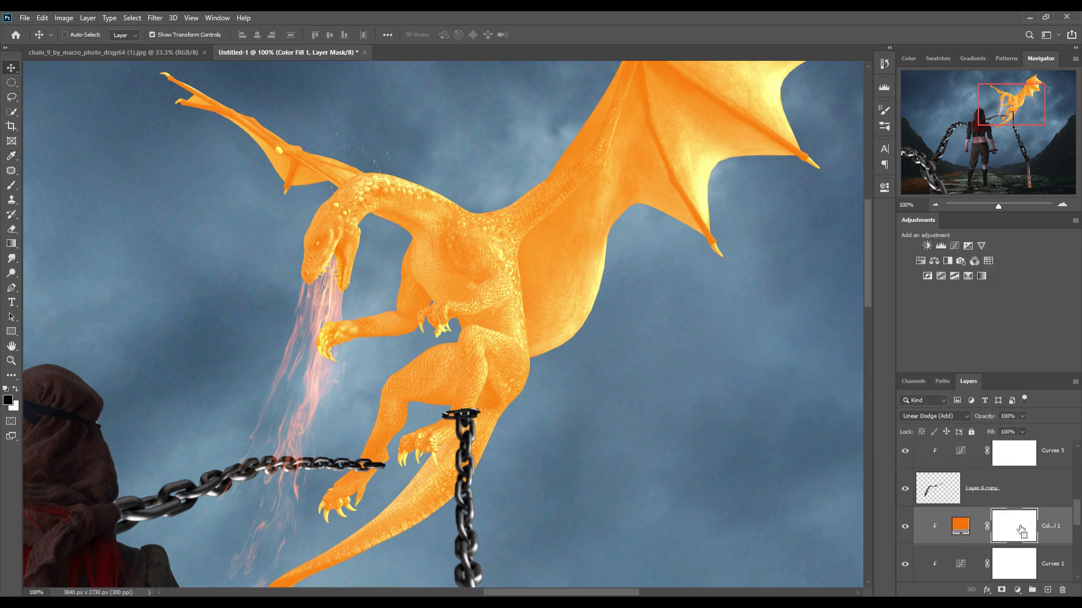
key("ctrl+i")
- Set up a soft round Brush with white as the foreground colour
left_click(11, 185)
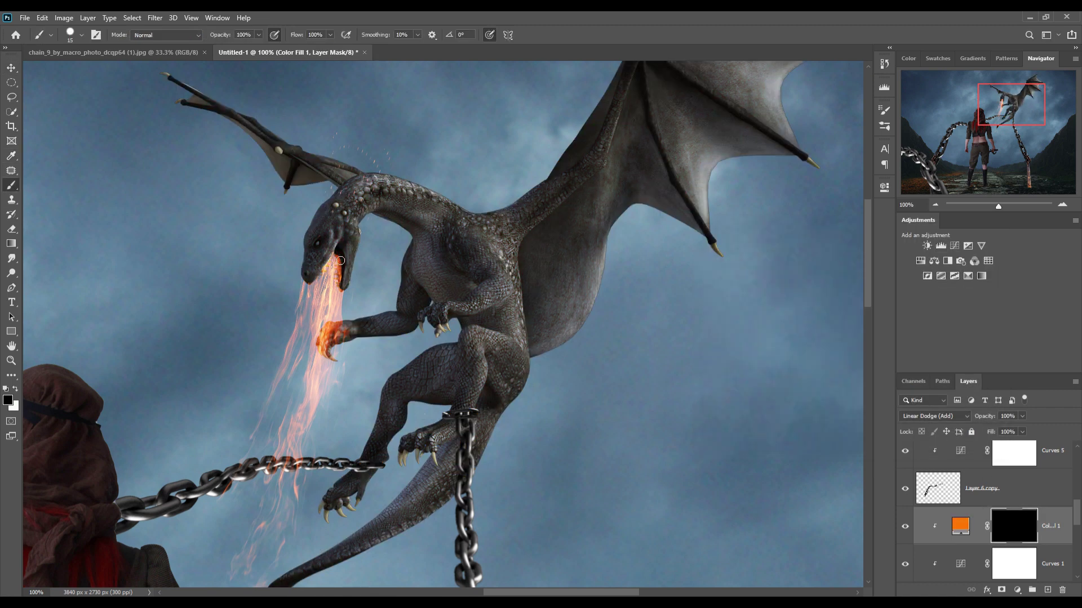
left_click(16, 391)
left_click(82, 34)
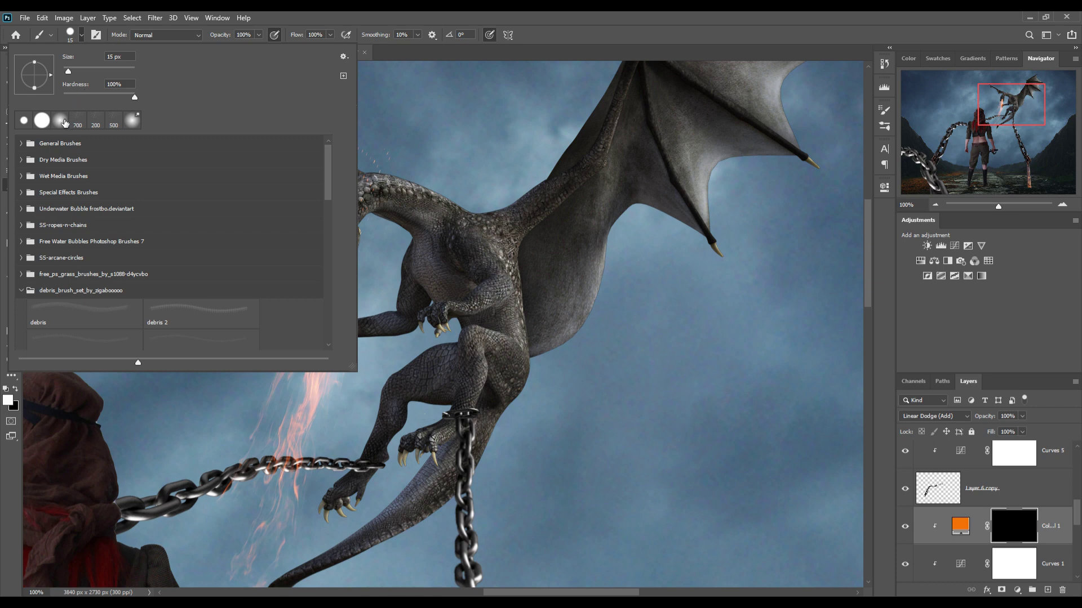
double_click(61, 121)
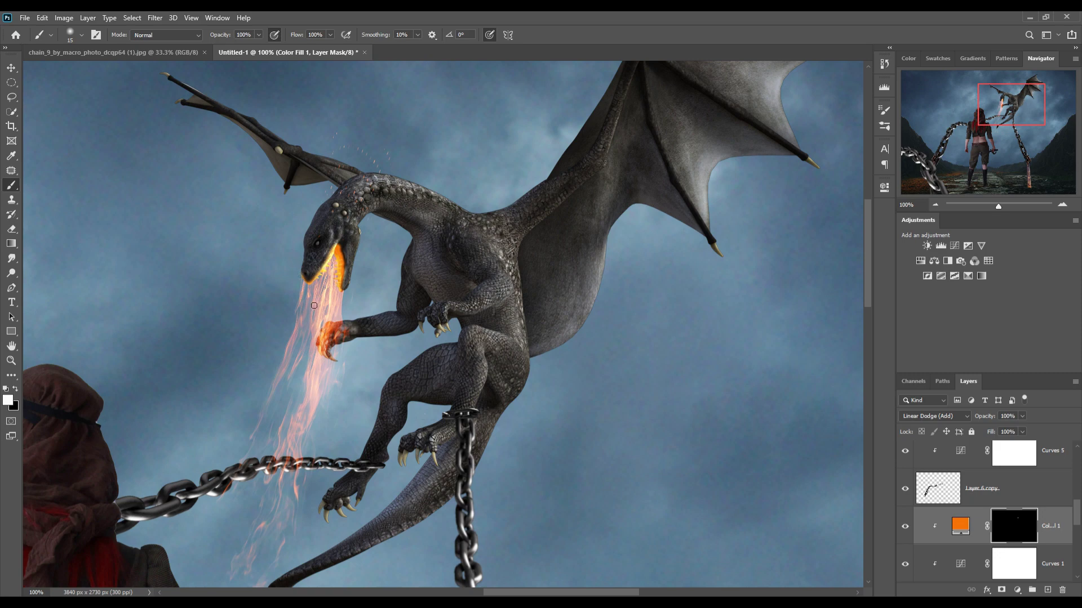
- At 300% zoom, paint orange rim glow along the dragon's foreleg, neck and jaw edges
key("ctrl+plus")
key("ctrl+plus")
left_click_drag(309, 310, 408, 425)
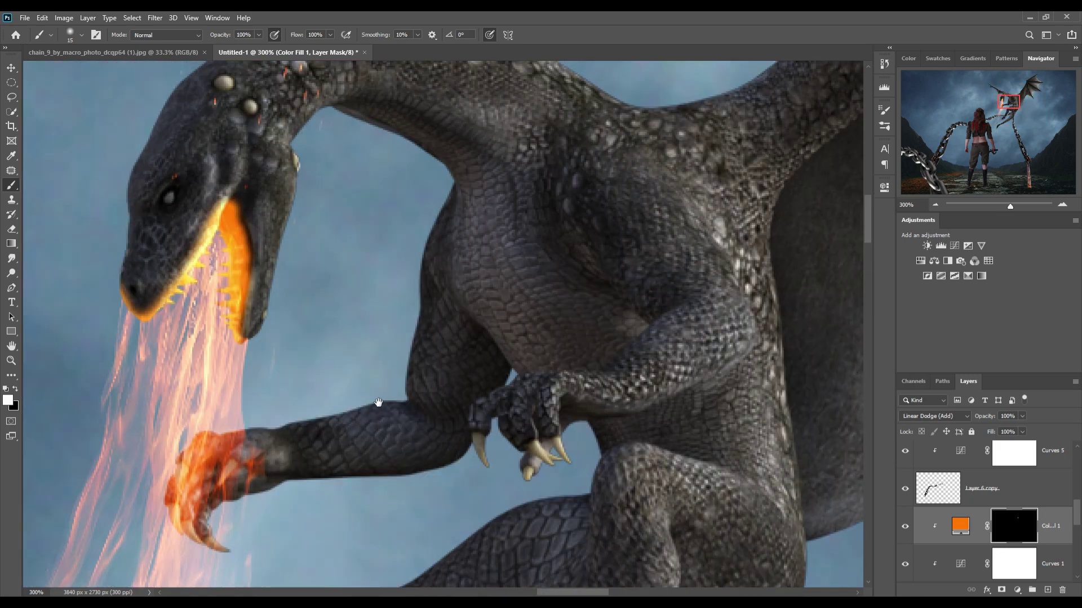
key("bracketleft")
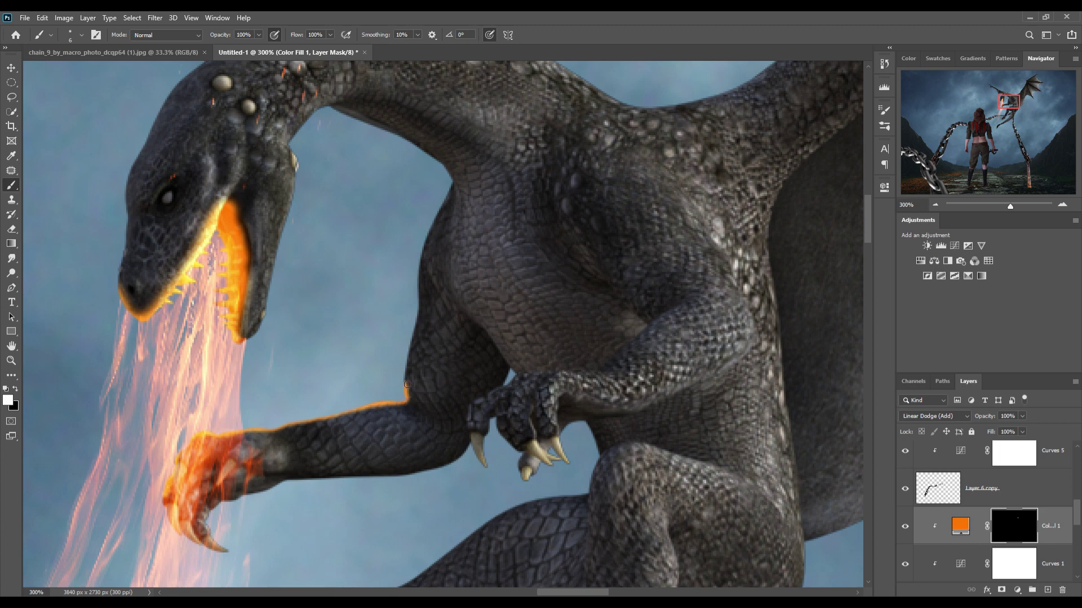
left_click_drag(407, 384, 454, 187)
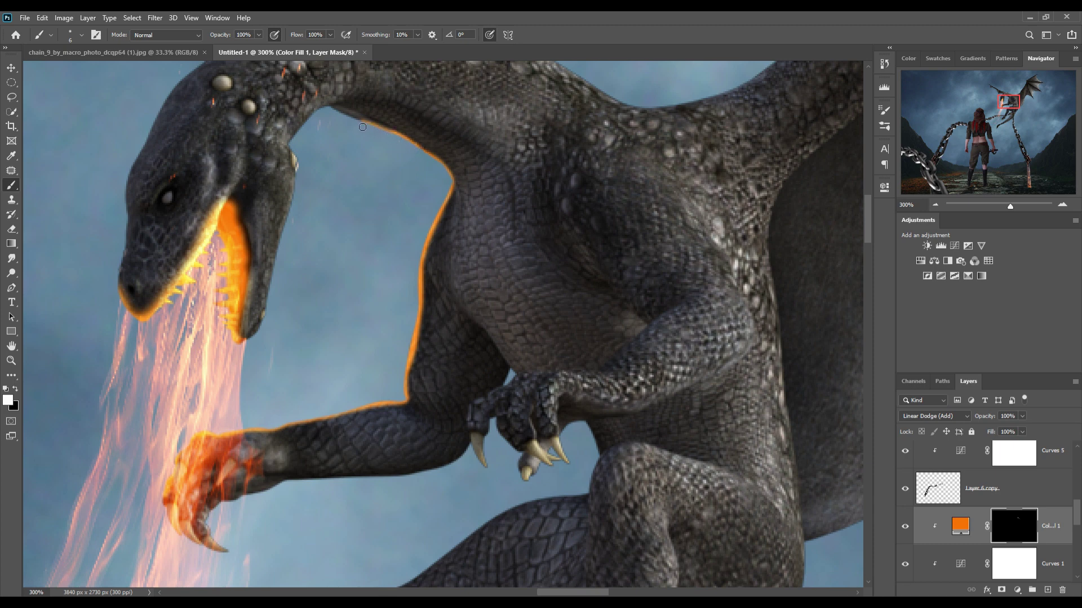
left_click_drag(314, 122, 296, 143)
left_click_drag(296, 209, 263, 337)
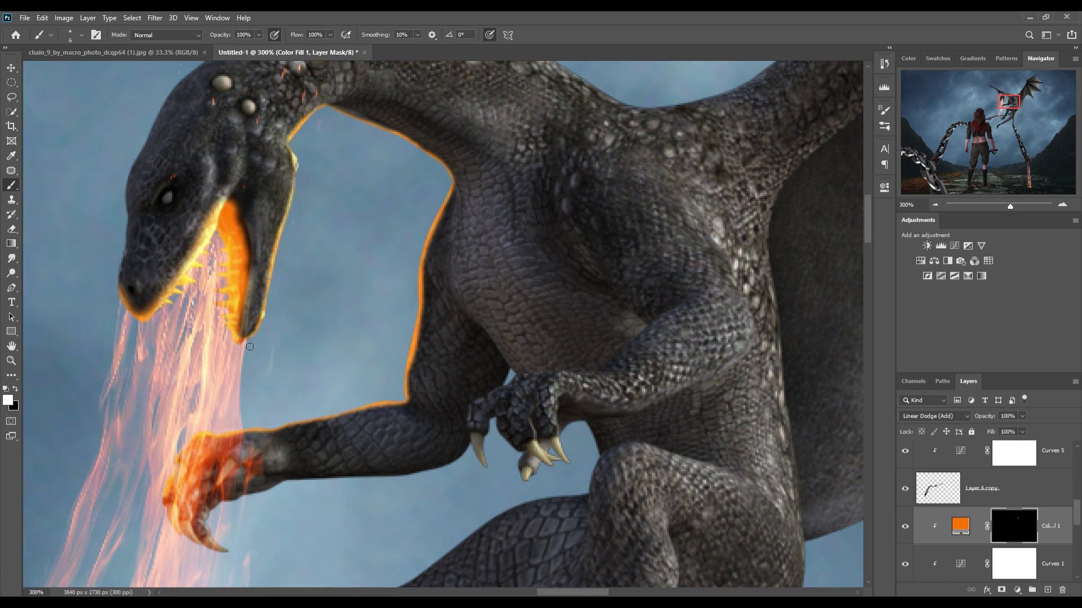
left_click_drag(161, 275, 160, 366)
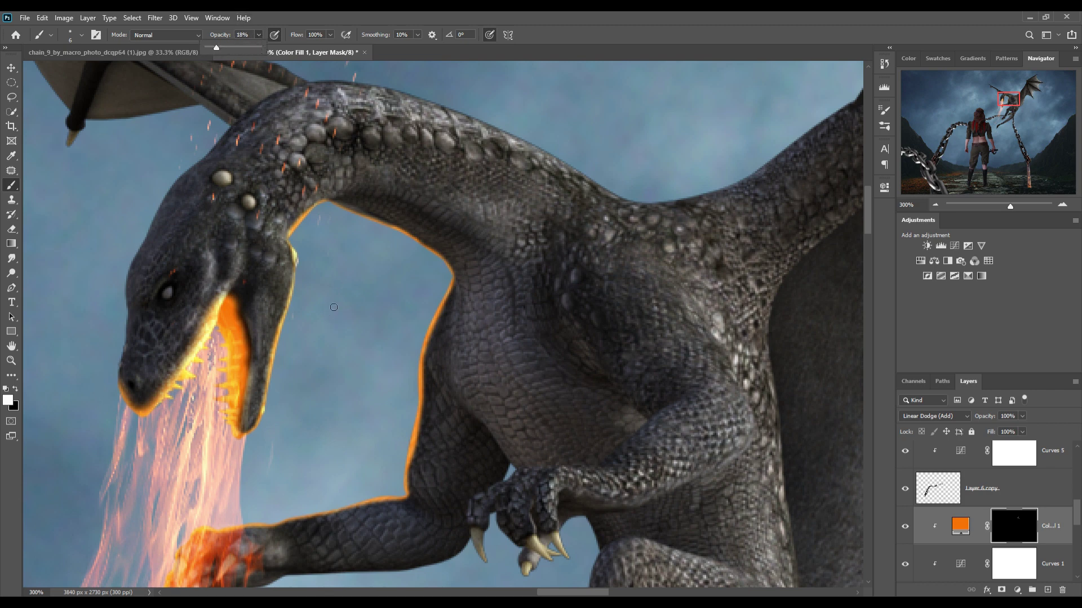
- Brighten the glow along the dragon's jaw, neck underside, chest and shoulder with a large brush
key("bracketright")
key("bracketright")
key("bracketright")
mouse_move(298, 445)
left_mouse_down()
mouse_move(328, 307)
mouse_move(321, 269)
mouse_move(338, 228)
mouse_move(393, 200)
mouse_move(440, 224)
left_mouse_up()
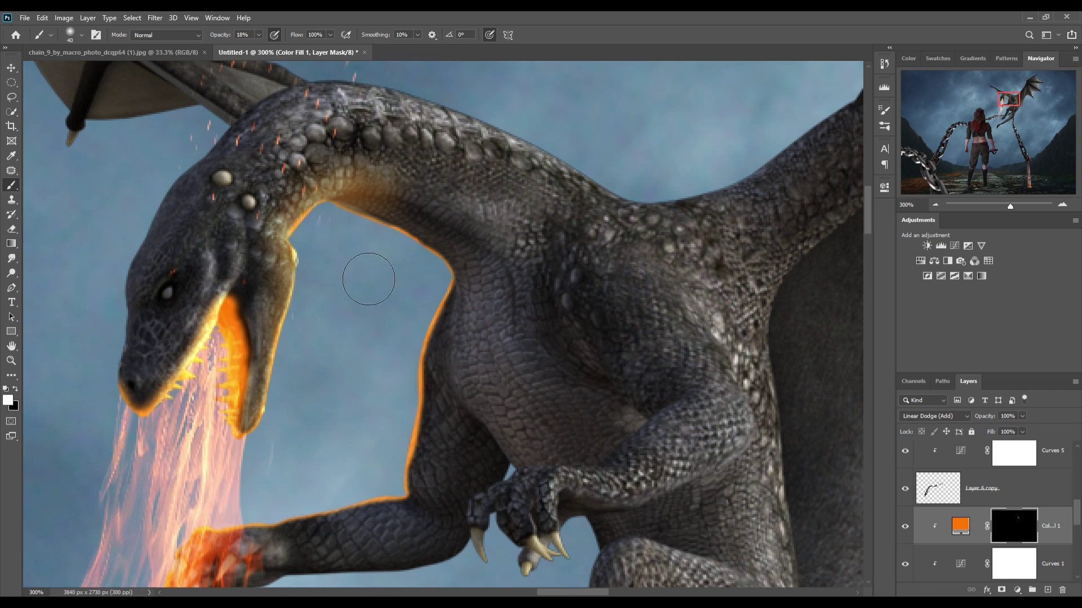
mouse_move(425, 273)
left_mouse_down()
mouse_move(454, 287)
mouse_move(459, 333)
mouse_move(428, 507)
mouse_move(220, 550)
left_mouse_up()
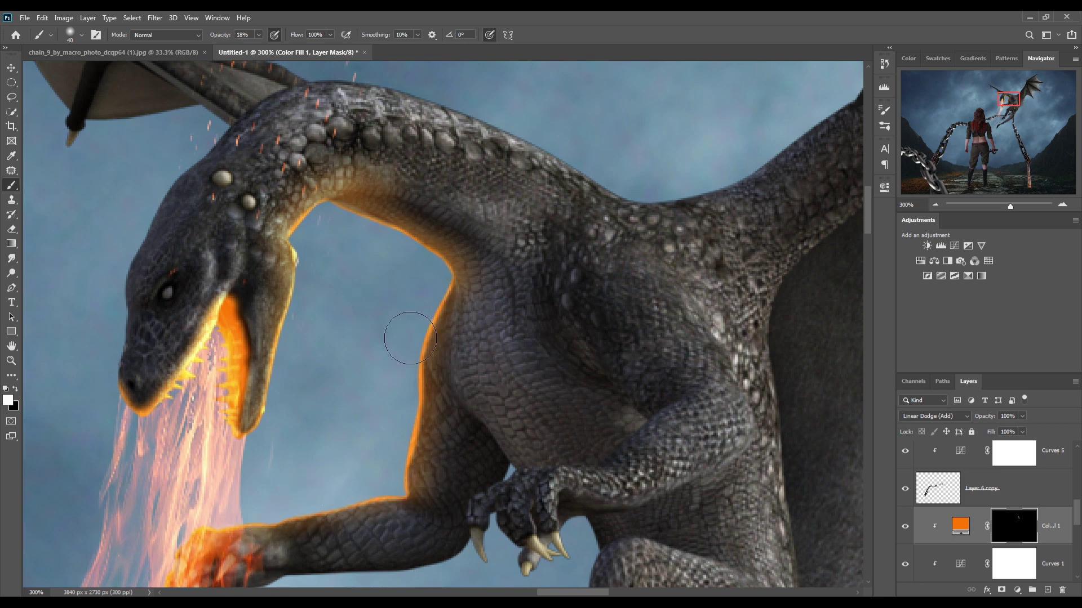
left_click_drag(433, 211, 448, 245)
key("bracketleft")
left_click_drag(405, 206, 507, 256)
mouse_move(486, 325)
left_mouse_down()
mouse_move(501, 416)
mouse_move(502, 309)
mouse_move(522, 289)
mouse_move(557, 438)
left_mouse_up()
- Outline the claws, fingers, forearm and chest crease with full-strength glow using a fine brush
key("bracketleft")
key("bracketleft")
key("bracketleft")
key("0")
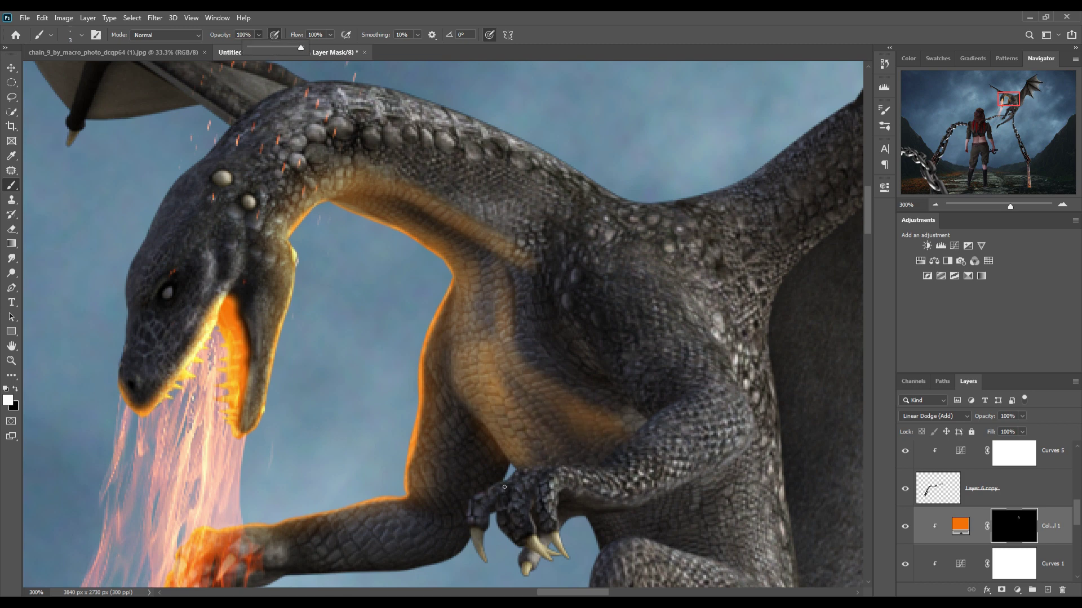
mouse_move(502, 485)
left_mouse_down()
mouse_move(474, 541)
mouse_move(494, 514)
left_mouse_up()
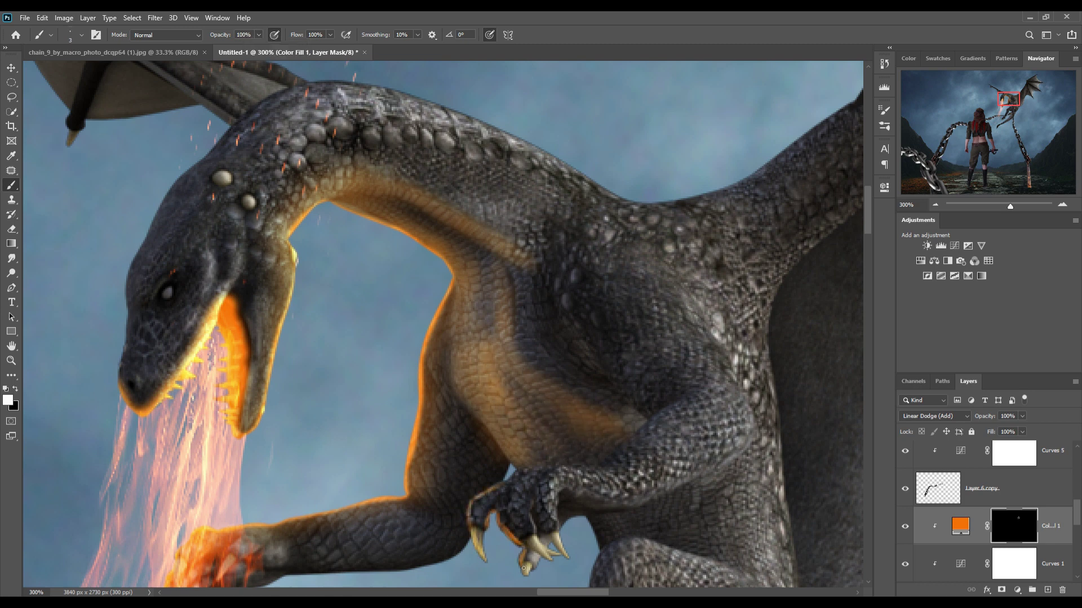
mouse_move(557, 552)
left_mouse_down()
mouse_move(507, 476)
mouse_move(510, 510)
mouse_move(611, 459)
mouse_move(636, 406)
left_mouse_up()
key("bracketright")
key("bracketright")
key("bracketright")
left_click_drag(563, 290, 580, 347)
mouse_move(507, 247)
left_mouse_down()
mouse_move(637, 408)
mouse_move(676, 406)
mouse_move(539, 479)
left_mouse_up()
- Add broader glow bands along the neck underside, chest and leg crease, undoing the last shoulder stroke
key("bracketright")
mouse_move(471, 278)
left_mouse_down()
mouse_move(485, 405)
mouse_move(530, 474)
left_mouse_up()
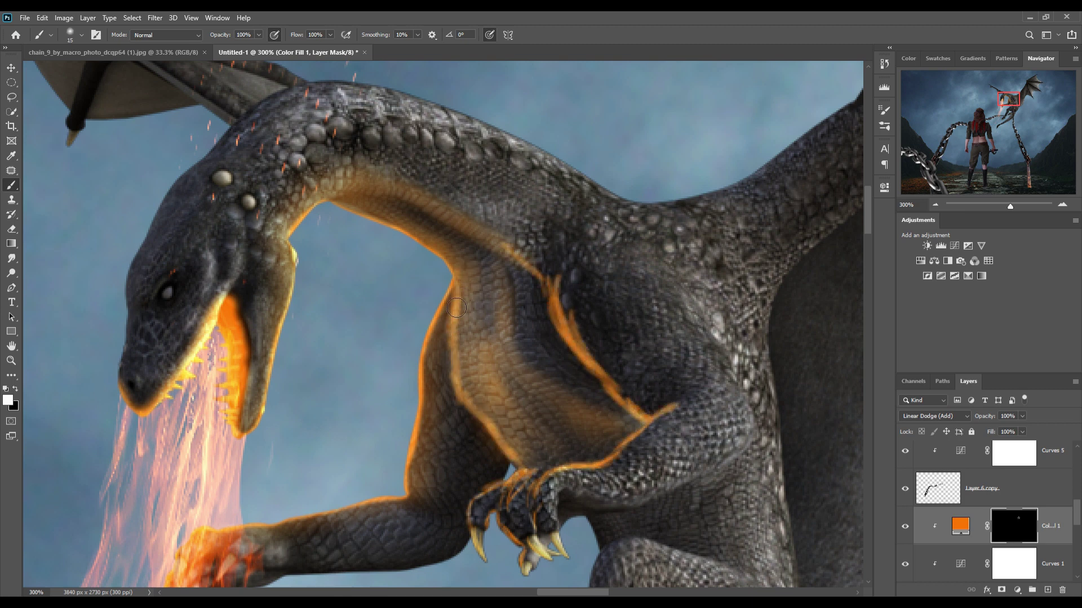
mouse_move(420, 220)
left_mouse_down()
mouse_move(315, 232)
mouse_move(539, 405)
left_mouse_up()
left_click_drag(514, 280, 620, 448)
left_click_drag(541, 479, 691, 434)
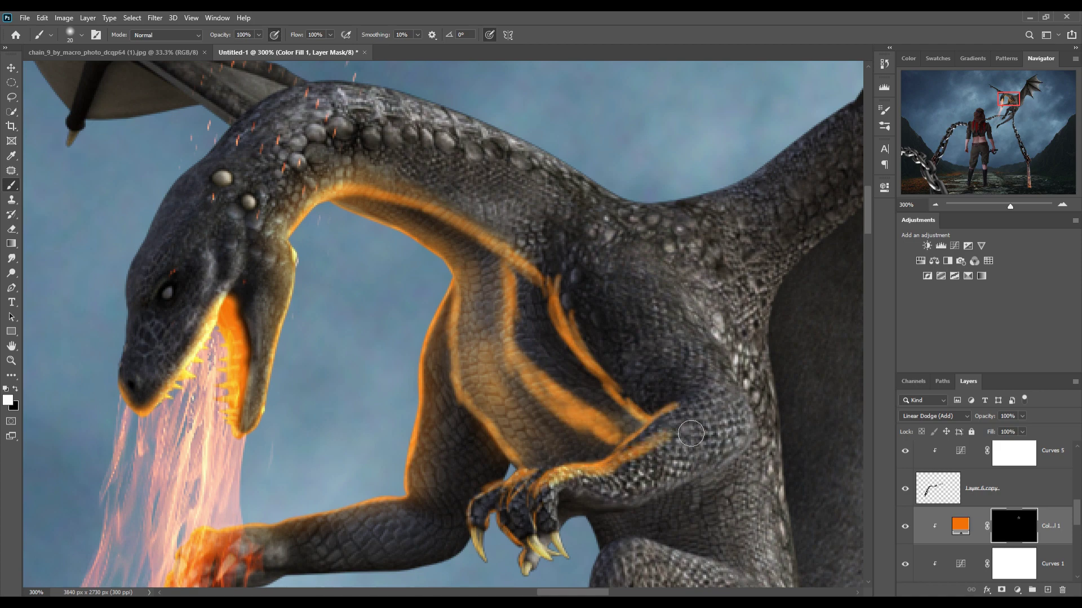
mouse_move(721, 379)
left_mouse_down()
mouse_move(607, 283)
mouse_move(699, 403)
left_mouse_up()
key("ctrl+z")
- Paint soft 30% glow on the shoulder, jaw, mouth and lower foreleg
key("3")
key("3")
left_click_drag(214, 265, 248, 367)
left_click_drag(192, 321, 135, 405)
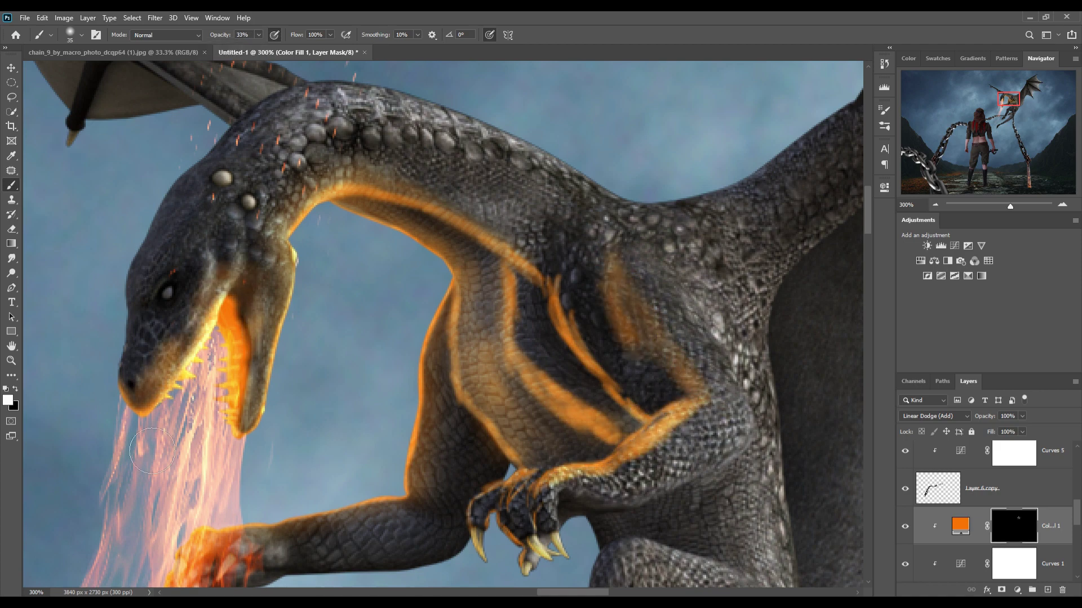
key("bracketright")
left_click_drag(253, 524, 395, 555)
- Scroll around the dragon and add another glow stroke on its body
scroll(396, 555, "down", 5)
scroll(163, 476, "down", 3)
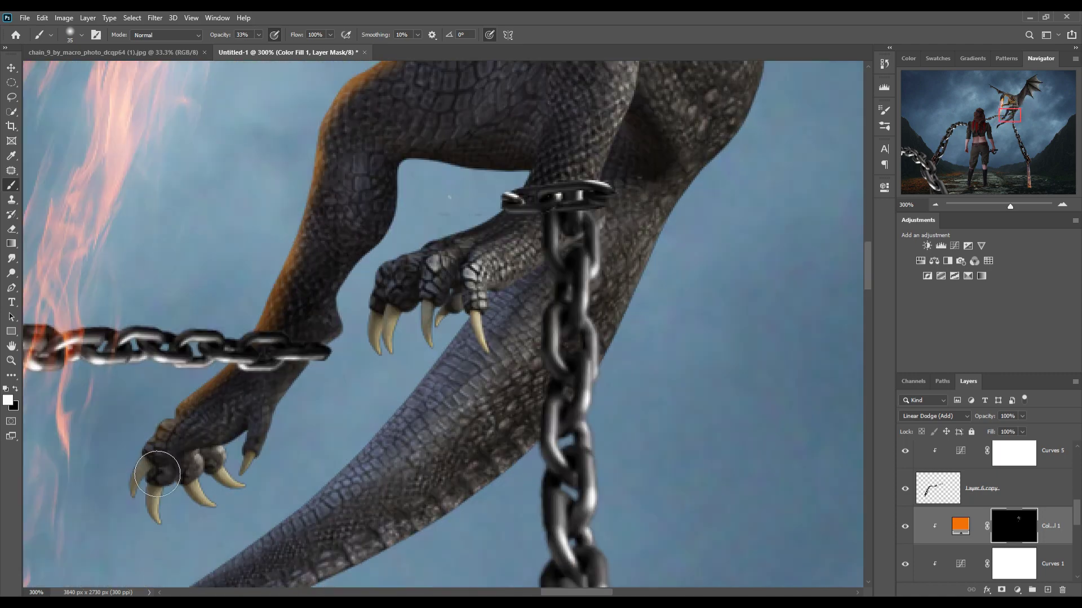
scroll(271, 324, "up", 2)
scroll(270, 324, "up", 2)
left_click_drag(399, 386, 282, 529)
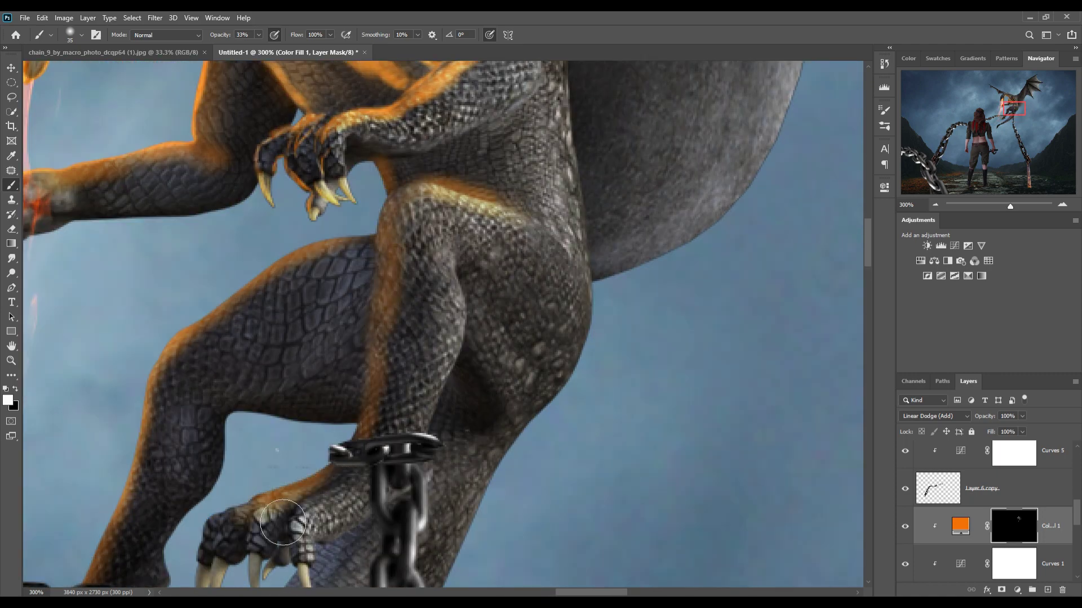
scroll(285, 497, "down", 4)
scroll(286, 497, "down", 3)
scroll(145, 544, "up", 3)
scroll(357, 430, "up", 5)
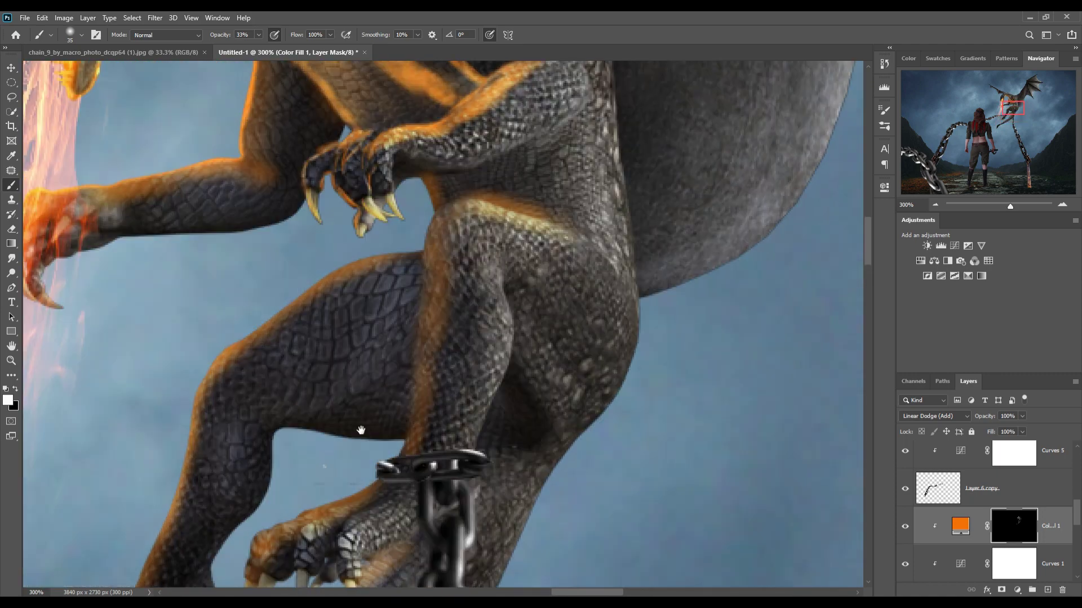
- Paint orange glow along the dragon's wing arm and upper wing
left_click_drag(499, 299, 489, 397)
scroll(438, 425, "up", 3)
scroll(438, 424, "up", 5)
left_click_drag(293, 304, 632, 121)
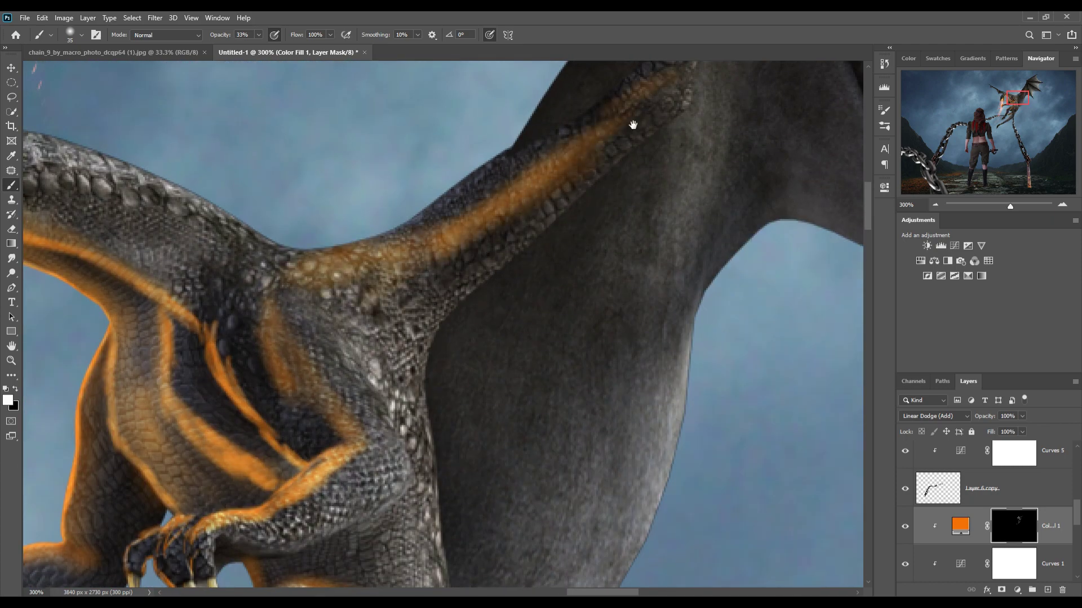
left_click_drag(387, 289, 481, 332)
scroll(481, 333, "right", 5)
scroll(447, 116, "down", 3)
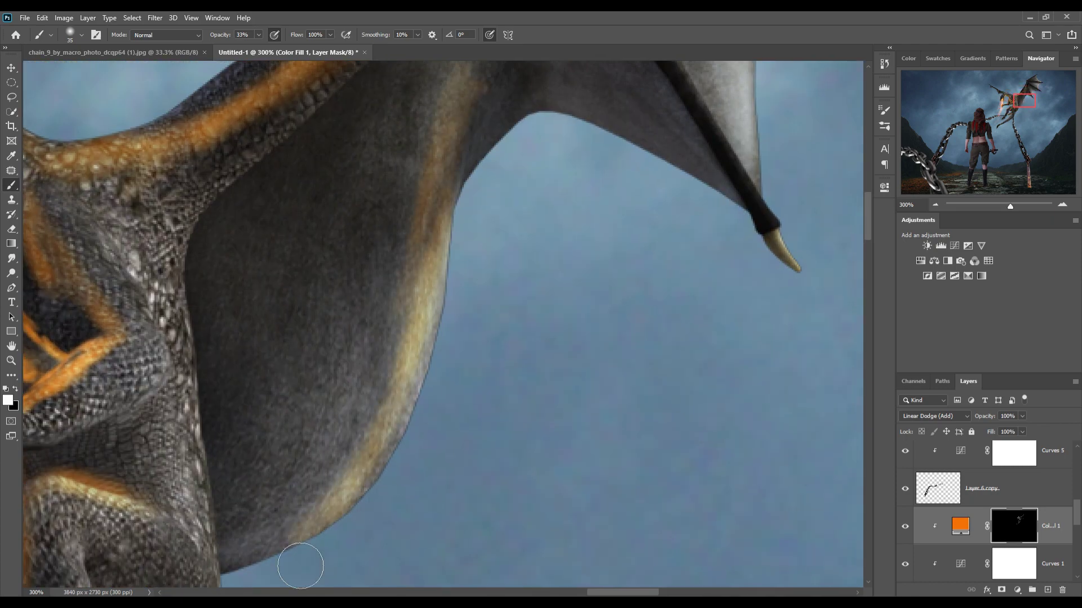
scroll(400, 220, "up", 3)
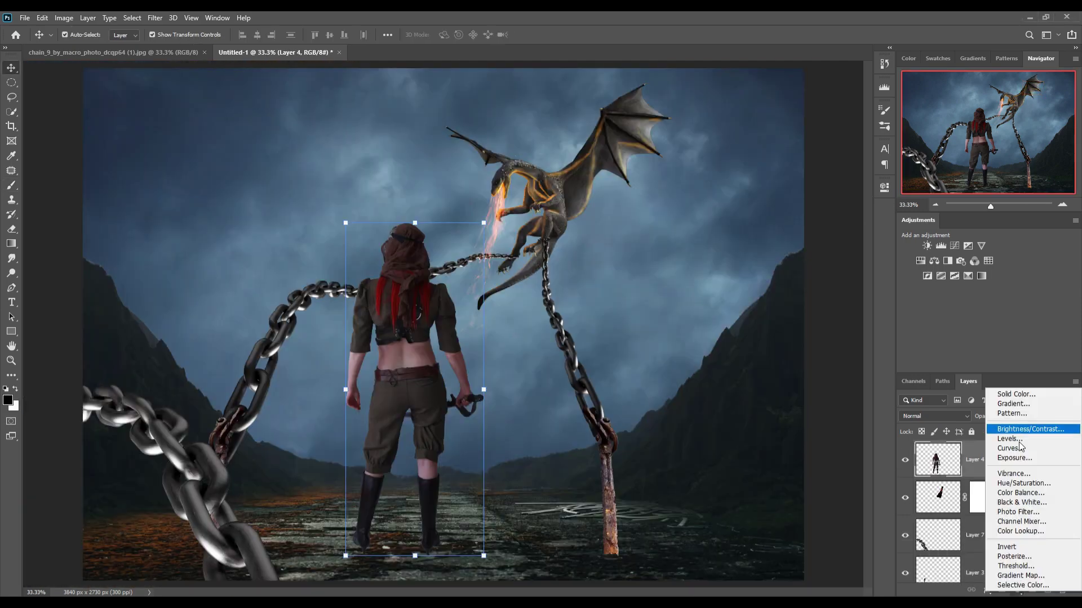
- Darken the warrior and paint shadows under her boots and near the post base
left_click(1009, 448)
key("b")
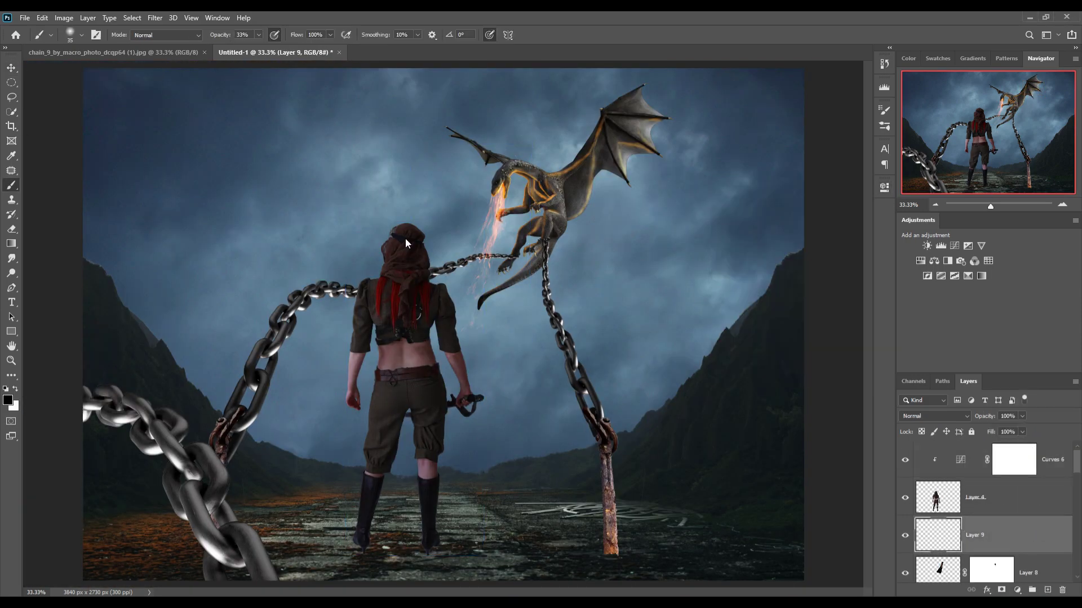
mouse_move(363, 553)
left_mouse_down()
mouse_move(298, 576)
mouse_move(445, 551)
left_mouse_up()
key("bracketright")
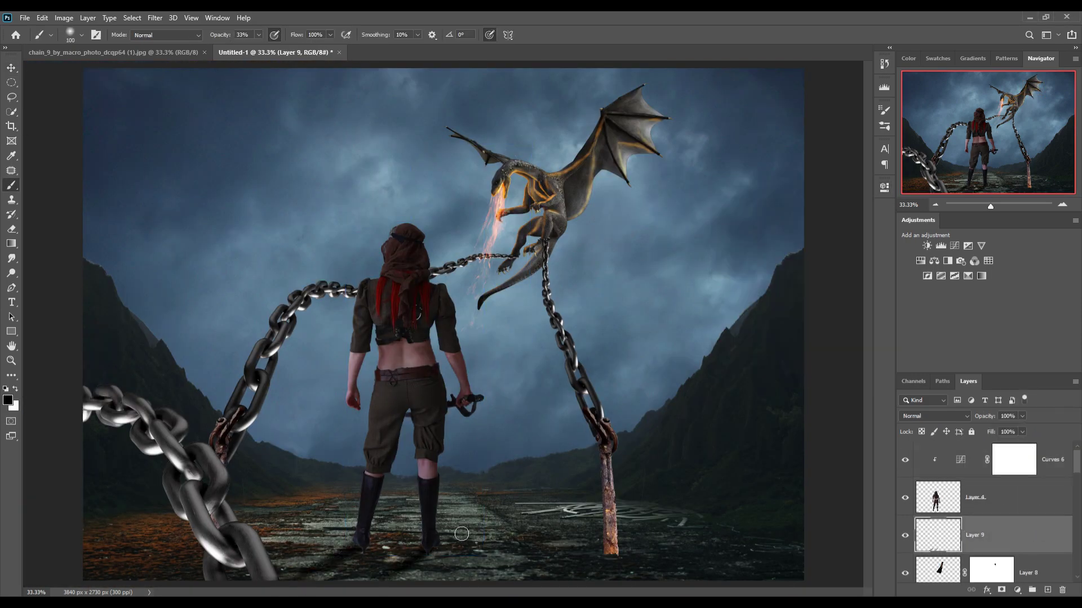
left_click_drag(611, 555, 607, 566)
key("v")
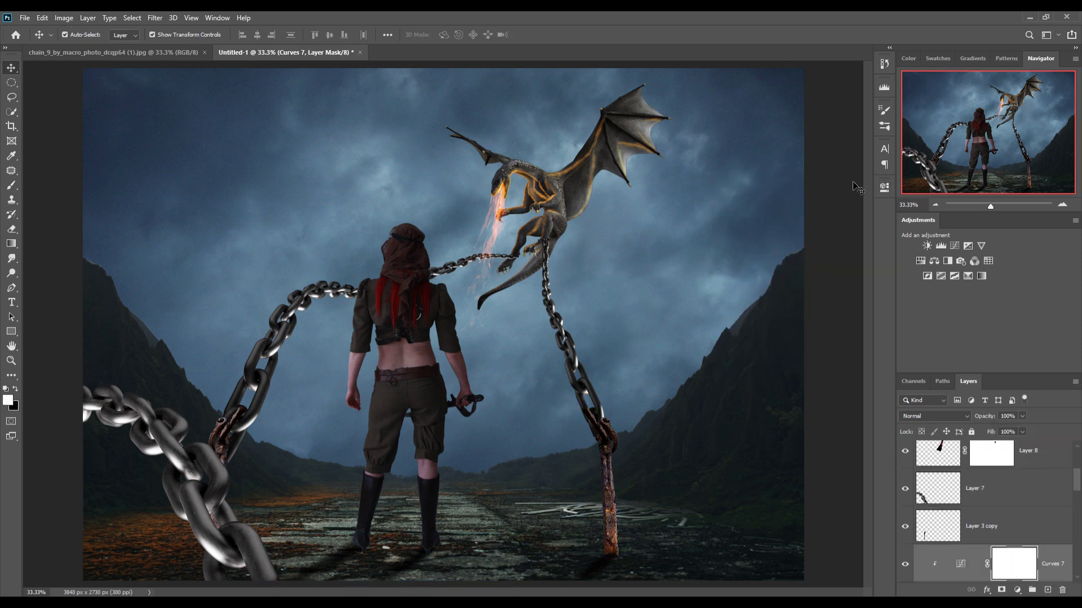
- Add an orange #ffa500 solid colour fill layer above the warrior layer
left_click(161, 438)
scroll(992, 495, "up", 3)
left_click(1008, 490)
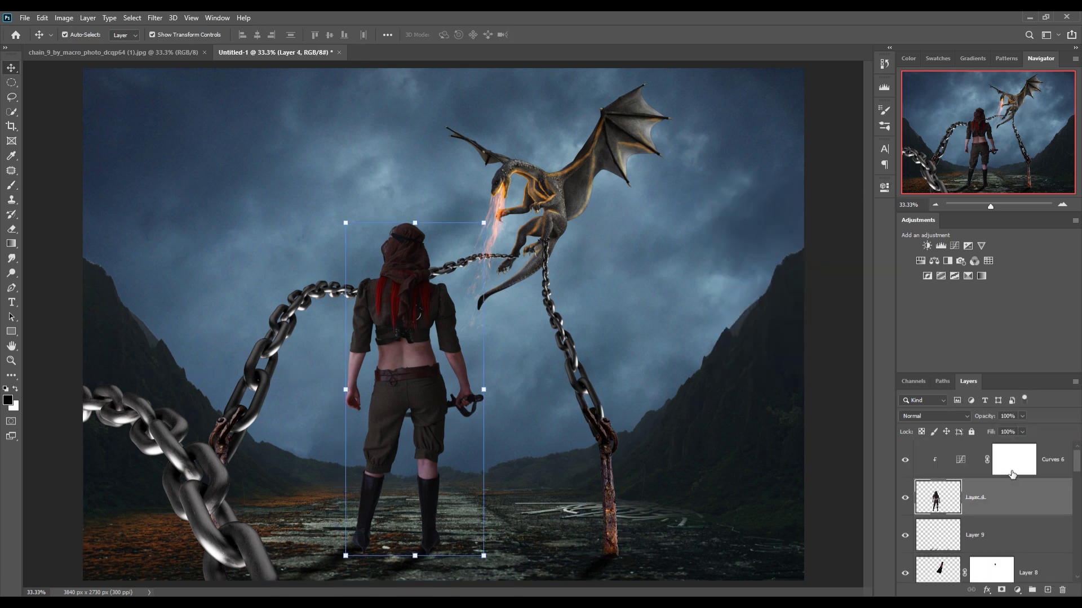
left_click(1016, 590)
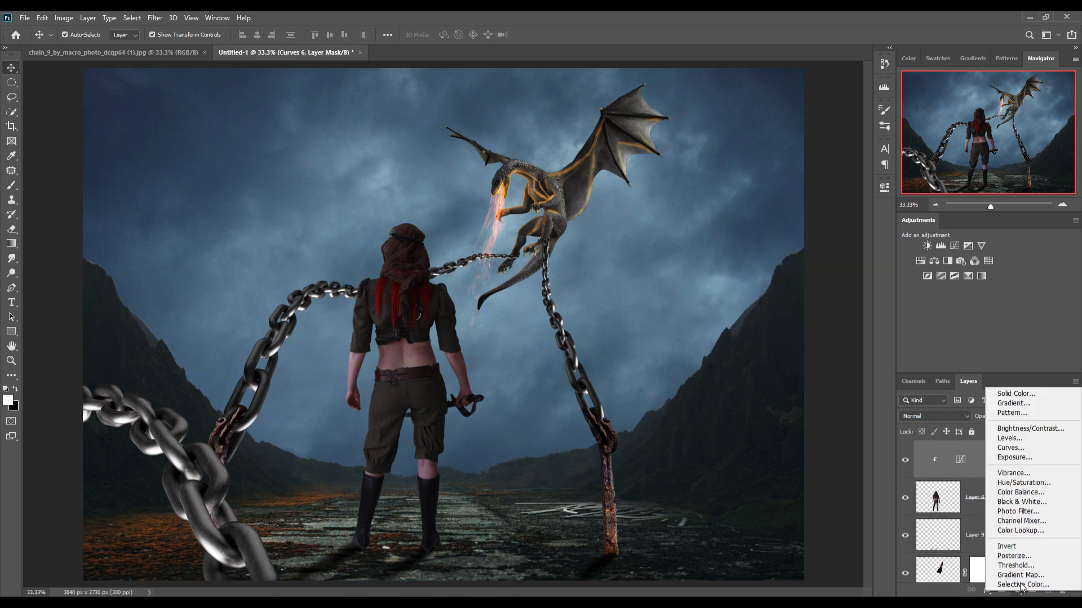
left_click(955, 414)
type("ffa500")
key("Return")
- Clip the orange fill to the warrior, invert its mask to hide it, and use a full-opacity white brush
key("b")
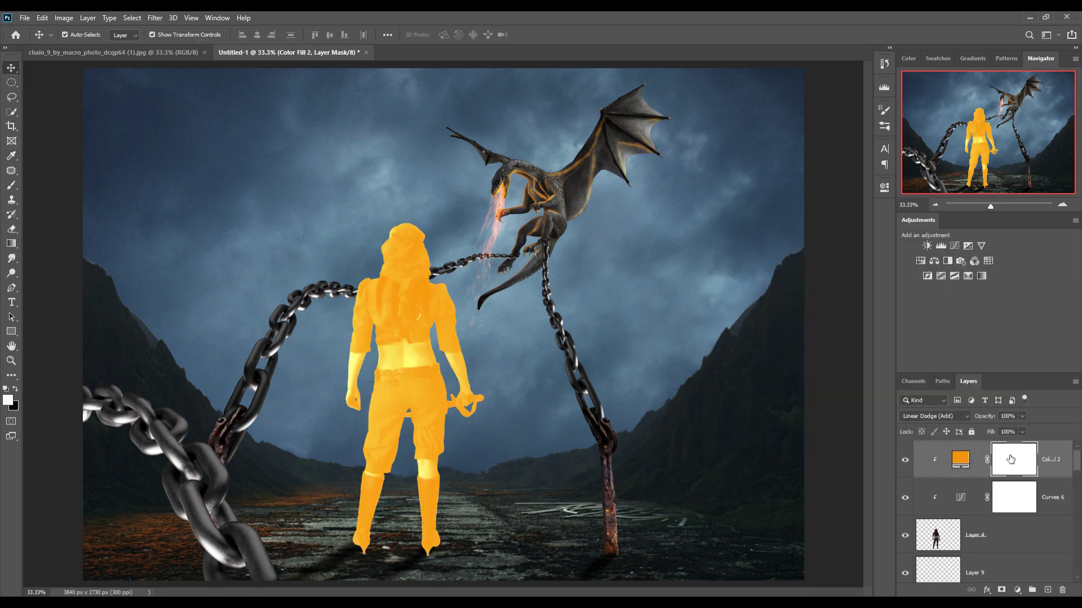
key("ctrl+i")
key("x")
scroll(412, 226, "up", 3)
left_click(258, 34)
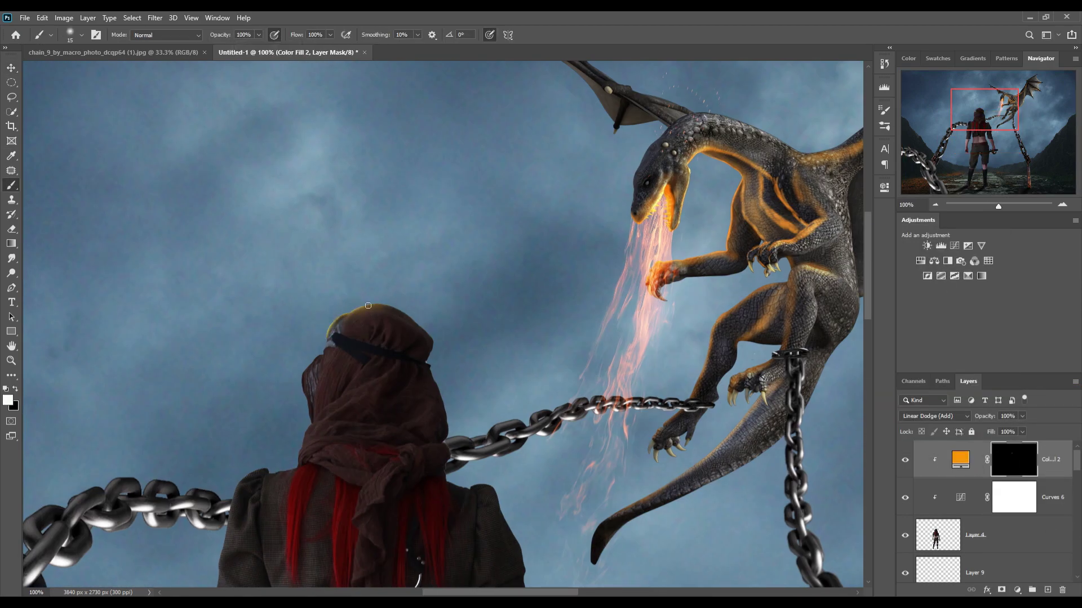
- Paint orange rim light along her head, arm, back, hip, leg and boot
mouse_move(368, 305)
left_mouse_down()
mouse_move(432, 342)
mouse_move(453, 451)
mouse_move(514, 529)
mouse_move(533, 579)
left_mouse_up()
mouse_move(532, 579)
left_mouse_down()
mouse_move(448, 315)
mouse_move(490, 493)
mouse_move(438, 337)
left_mouse_up()
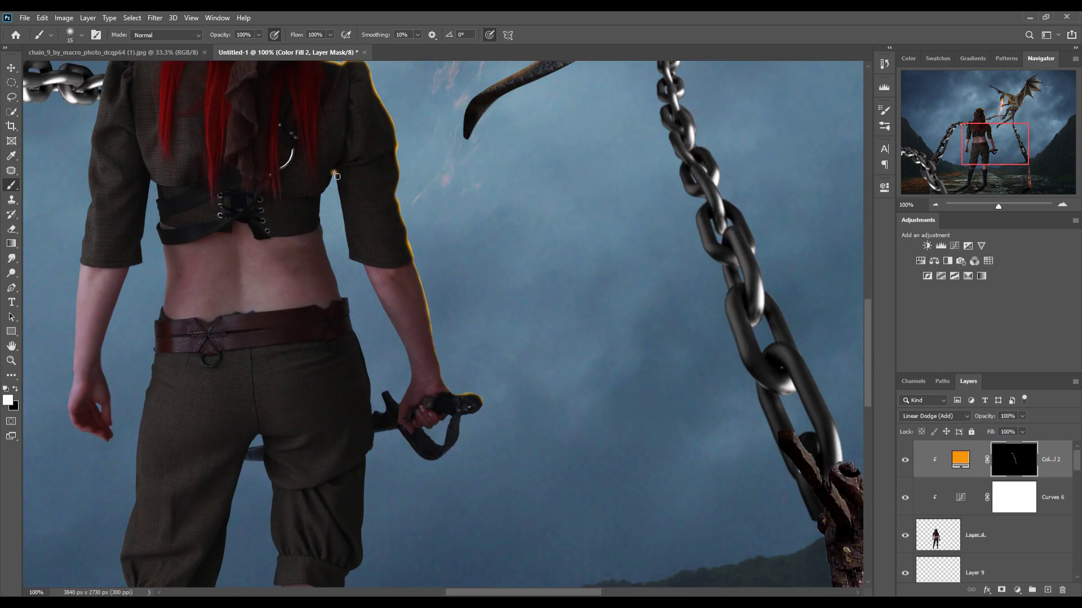
mouse_move(337, 177)
left_mouse_down()
mouse_move(326, 237)
mouse_move(373, 401)
mouse_move(397, 400)
mouse_move(398, 181)
left_mouse_up()
left_click_drag(373, 219, 368, 310)
left_click_drag(350, 371, 344, 414)
mouse_move(344, 414)
left_mouse_down()
mouse_move(344, 186)
mouse_move(338, 373)
left_mouse_up()
left_click_drag(338, 374, 400, 537)
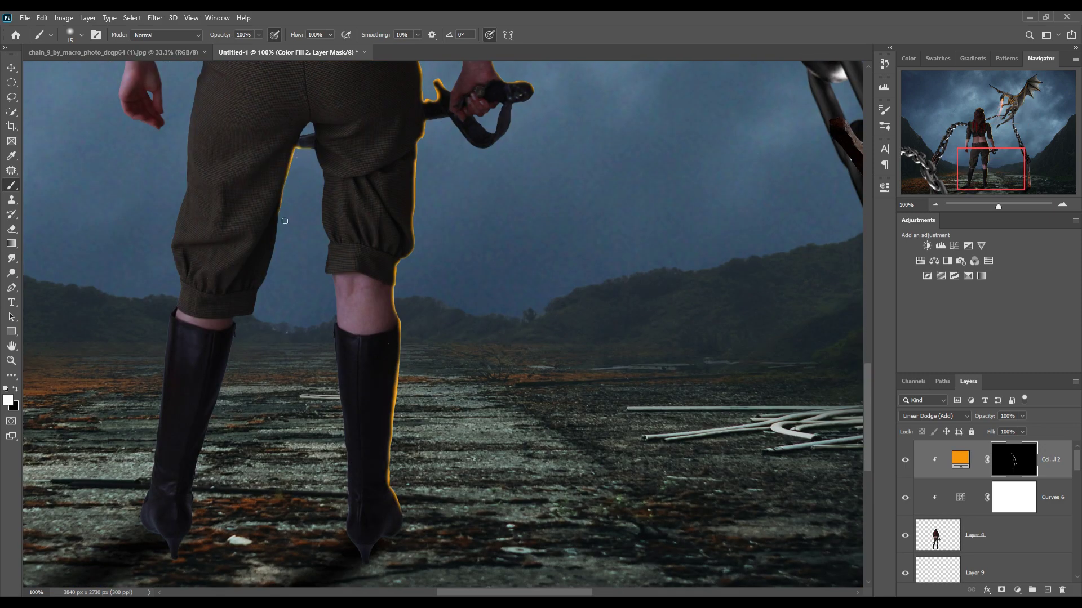
- Add rim light along her inner leg and left arm
mouse_move(284, 221)
left_mouse_down()
mouse_move(233, 330)
mouse_move(200, 479)
left_mouse_up()
left_click_drag(192, 113, 118, 524)
left_click_drag(128, 284, 117, 350)
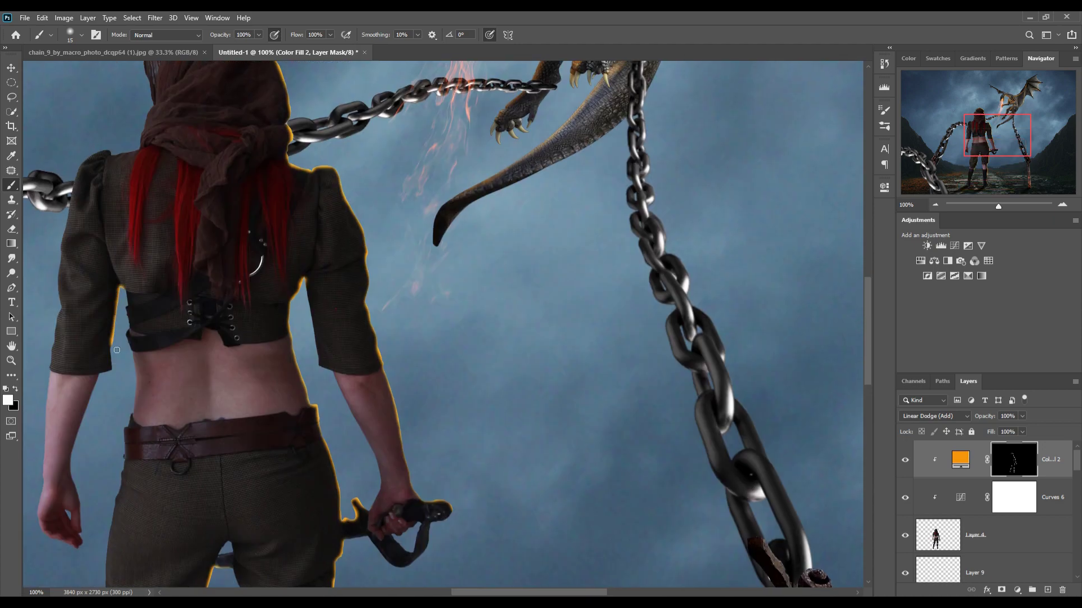
mouse_move(92, 412)
left_mouse_down()
mouse_move(85, 530)
mouse_move(242, 474)
left_mouse_up()
left_click_drag(242, 282, 254, 451)
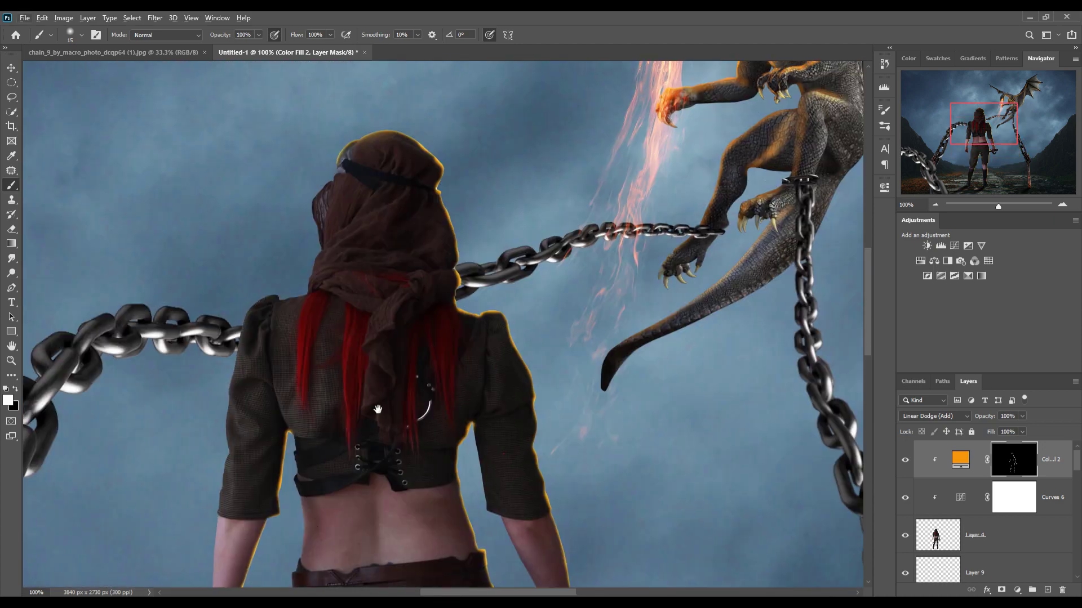
- Enlarge the brush and lower its opacity to about 13% for a soft warm wash
left_click(259, 35)
left_click_drag(257, 48, 212, 48)
scroll(470, 192, "down", 6)
key("bracketright")
key("bracketright")
key("bracketright")
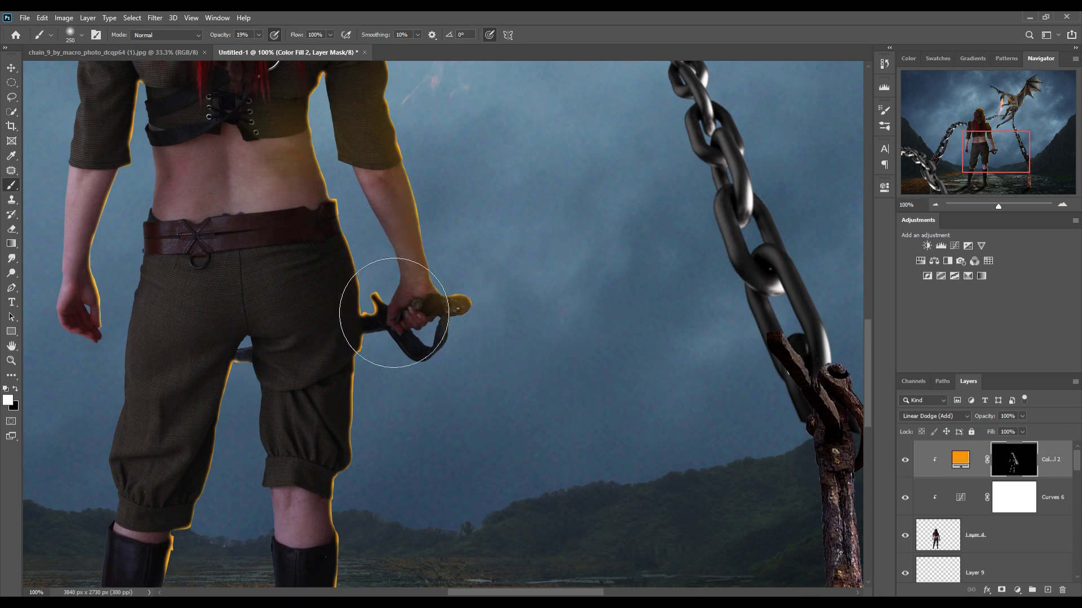
key("bracketright")
scroll(427, 381, "down", 3)
scroll(460, 448, "up", 2)
scroll(338, 349, "up", 4)
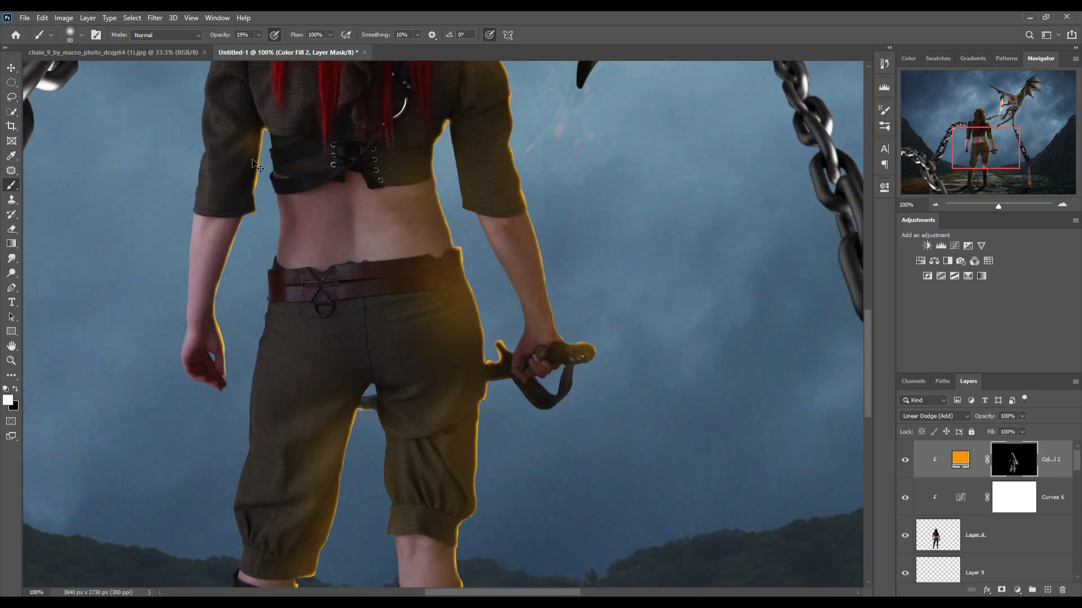
key("bracketleft")
key("bracketleft")
key("bracketleft")
key("1")
key("3")
- Fit the image on screen and add a Curves adjustment above the left chain layer
key("ctrl+0")
key("v")
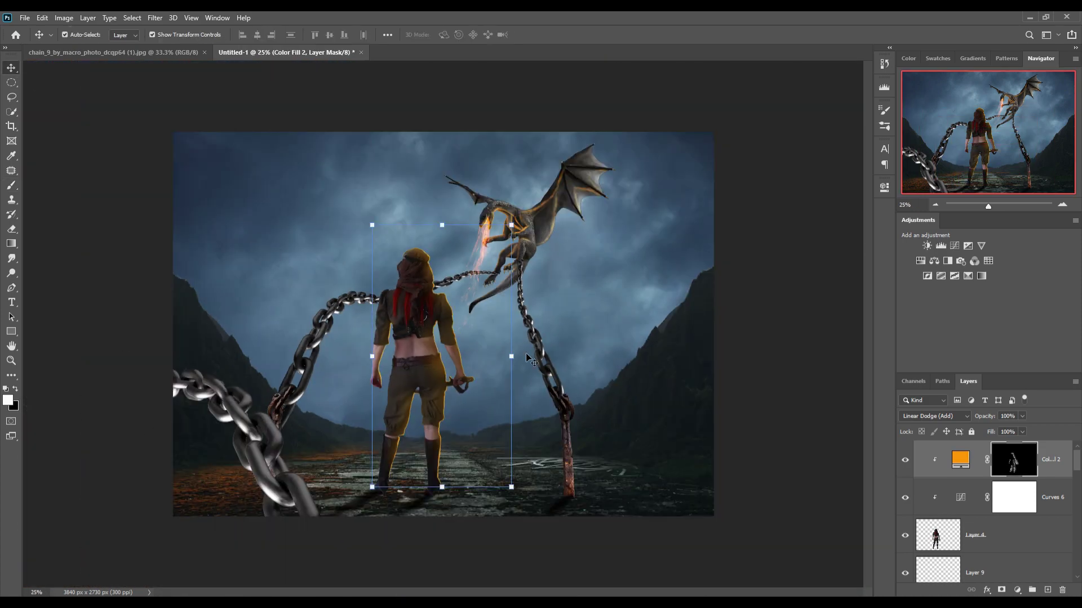
scroll(985, 507, "down", 5)
left_click(958, 564)
left_click(1016, 590)
left_click(1010, 445)
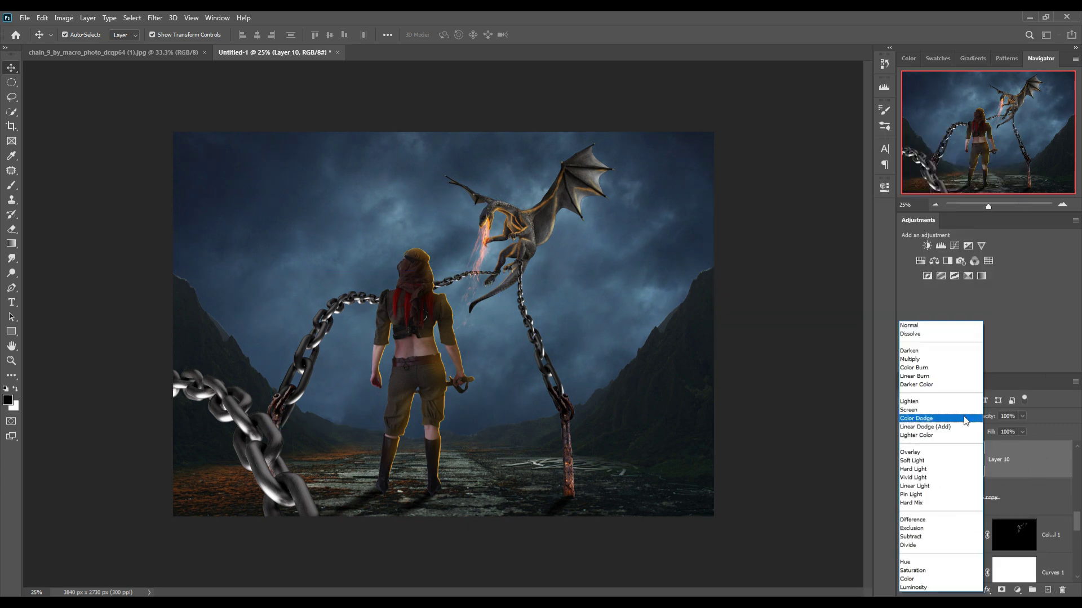
- Add an orange fill for the left chain and paint yellow-orange glow onto it at about 53% opacity
left_click(1014, 394)
key("5")
key("3")
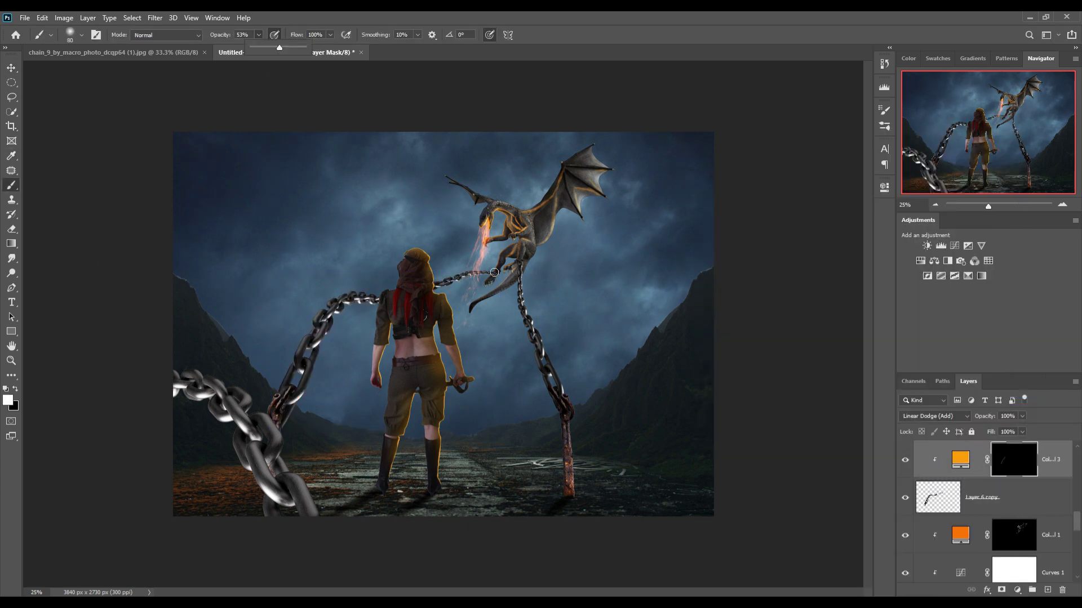
left_click_drag(372, 294, 281, 389)
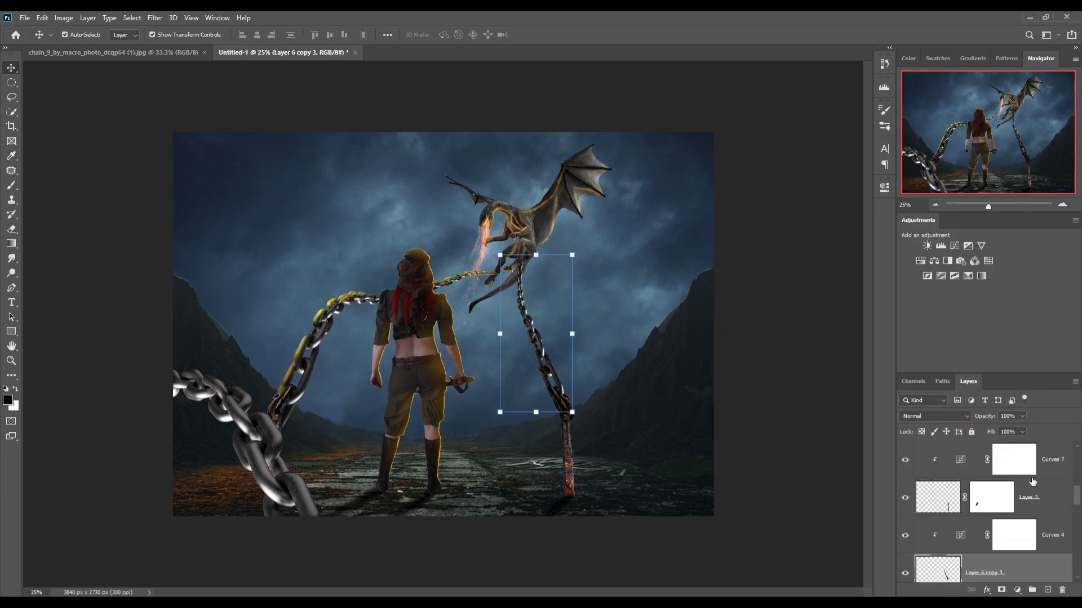
scroll(968, 501, "up", 3)
- Set Layer 10's blending mode to Linear Dodge (Add)
left_click(998, 535)
left_click(935, 416)
left_click(1017, 590)
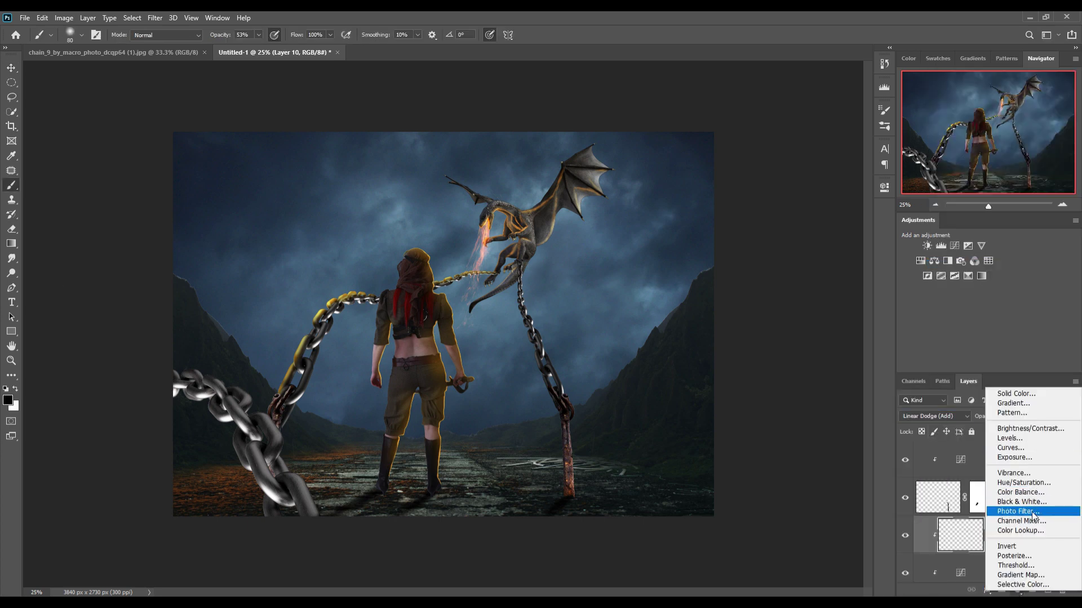
- Add an orange solid colour fill clipped to Layer 10, with its mask inverted to hide it
left_click(1016, 393)
left_click(861, 442)
left_click(839, 264)
left_click(967, 251)
right_click(977, 543)
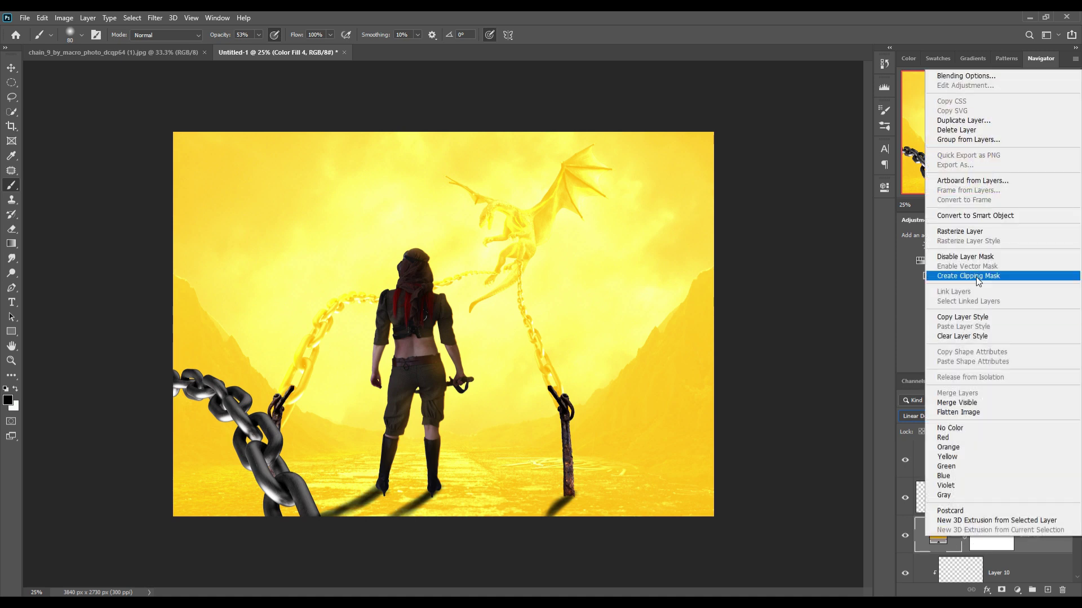
left_click(976, 276)
key("x")
key("ctrl+i")
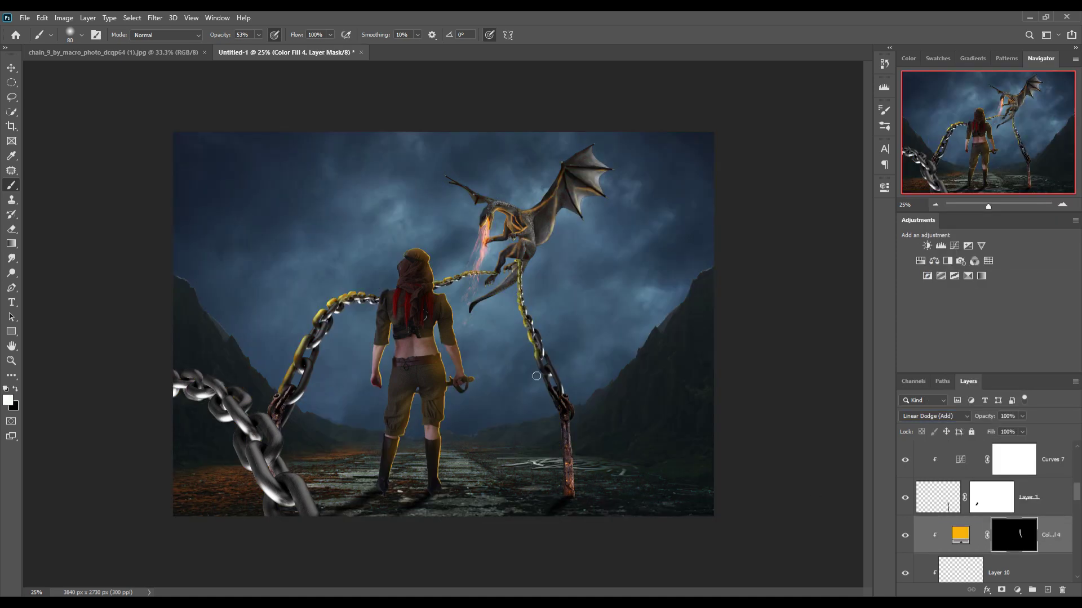
- Brighten the front chain with a Curves adjustment
key("v")
left_click(237, 416)
left_click(1018, 590)
left_click(1031, 457)
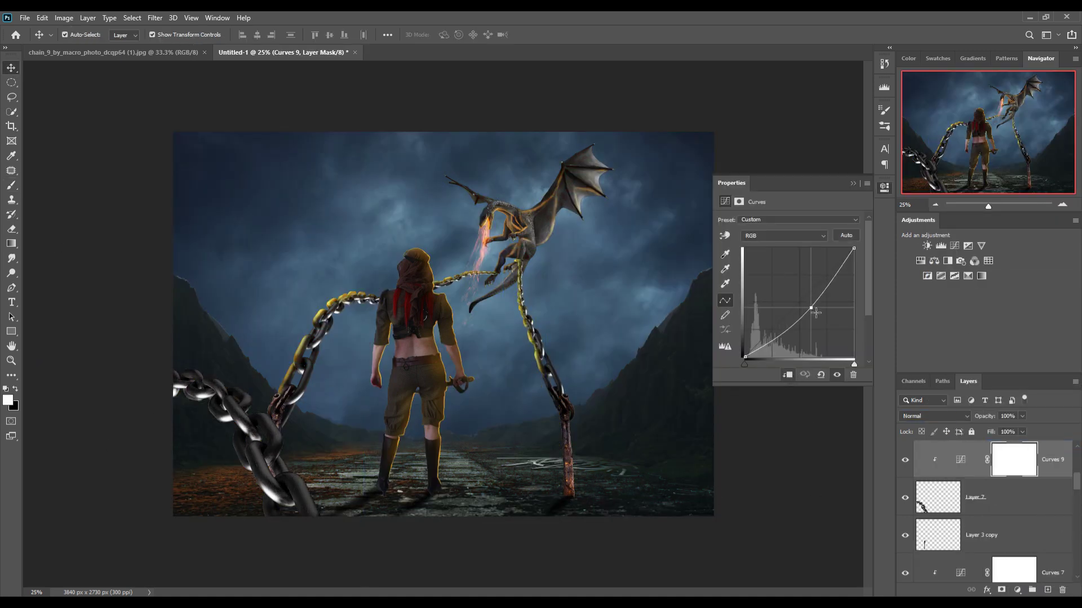
left_click_drag(817, 284, 817, 309)
left_click(853, 184)
- Create another orange glow layer for the front chain, hidden by an inverted mask
key("ctrl+shift+alt+n")
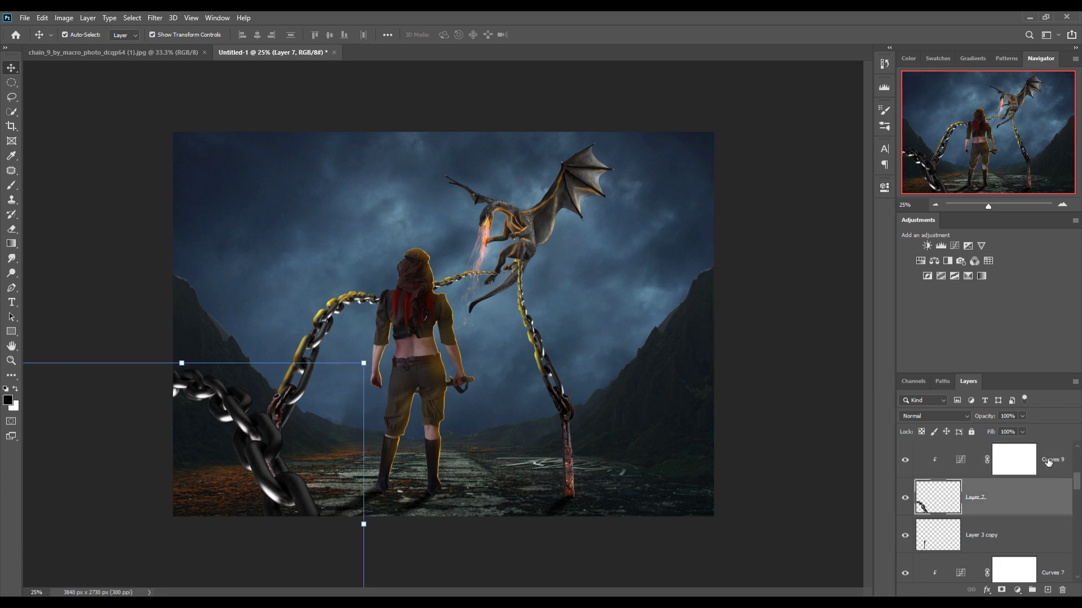
left_click(934, 416)
key("Return")
key("ctrl+i")
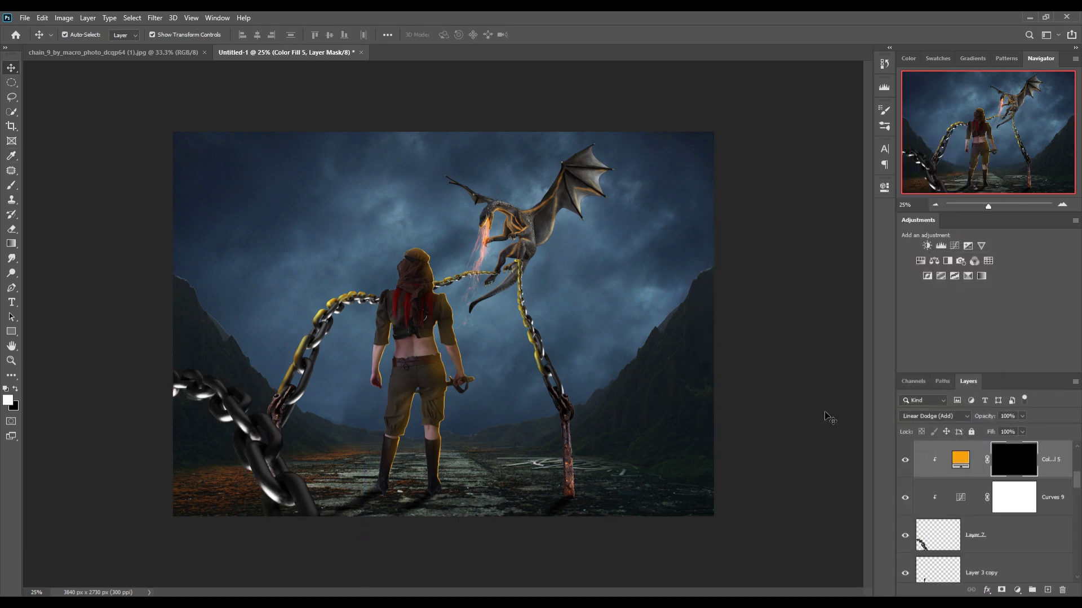
- Paint yellow glow onto the front chain and lower the red dragon's saturation
key("b")
mouse_move(185, 350)
left_mouse_down()
mouse_move(267, 406)
mouse_move(341, 514)
left_mouse_up()
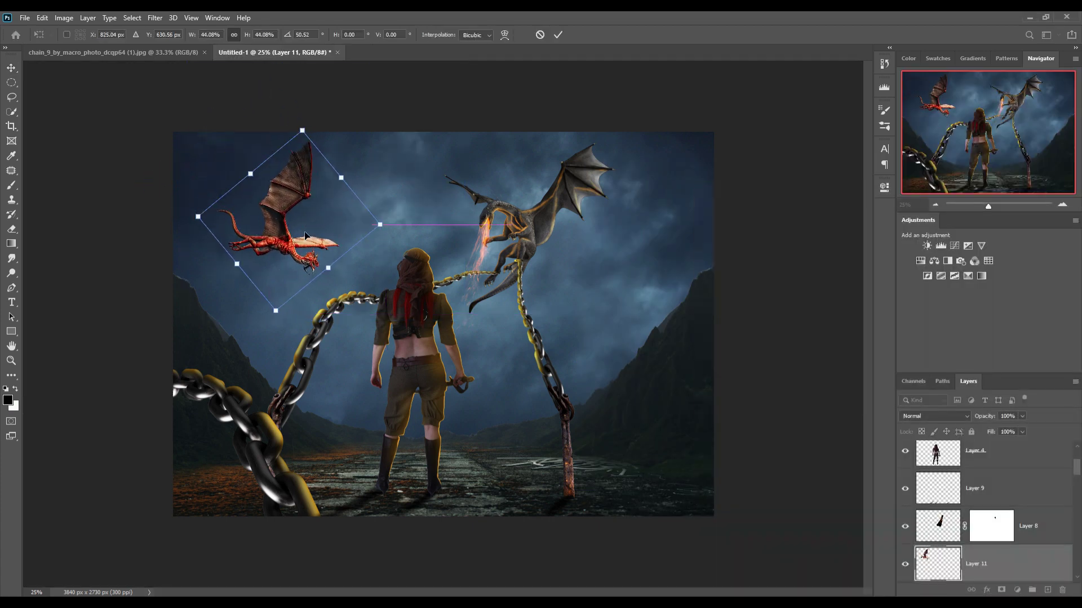
left_click_drag(788, 285, 745, 285)
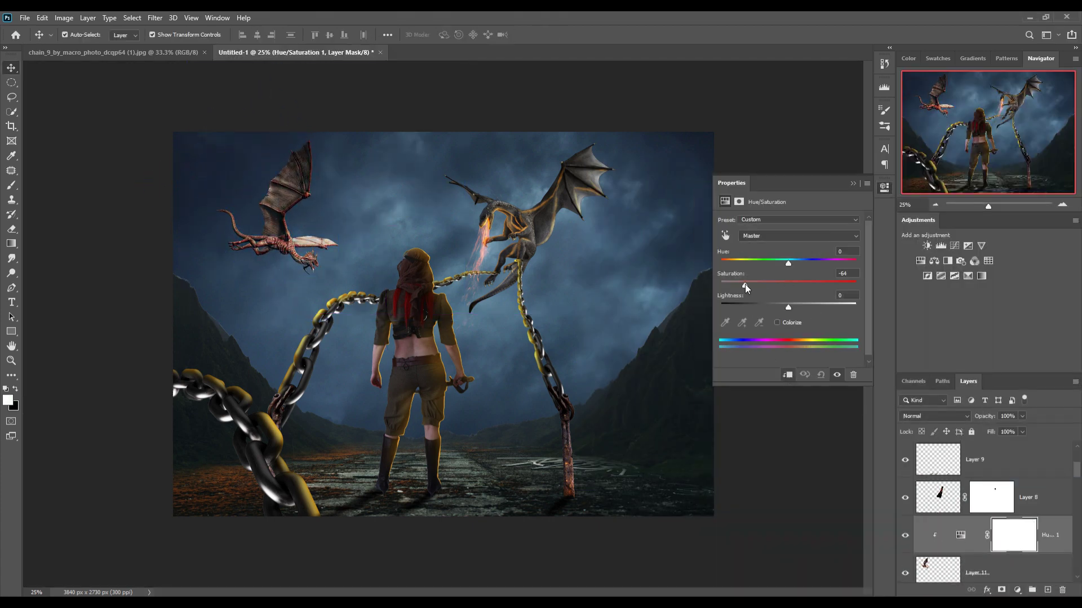
left_click(853, 183)
- Add a mask to the red dragon and paint to fade parts of it
left_click(977, 573)
key("b")
left_click(1001, 590)
left_click_drag(302, 182, 365, 319)
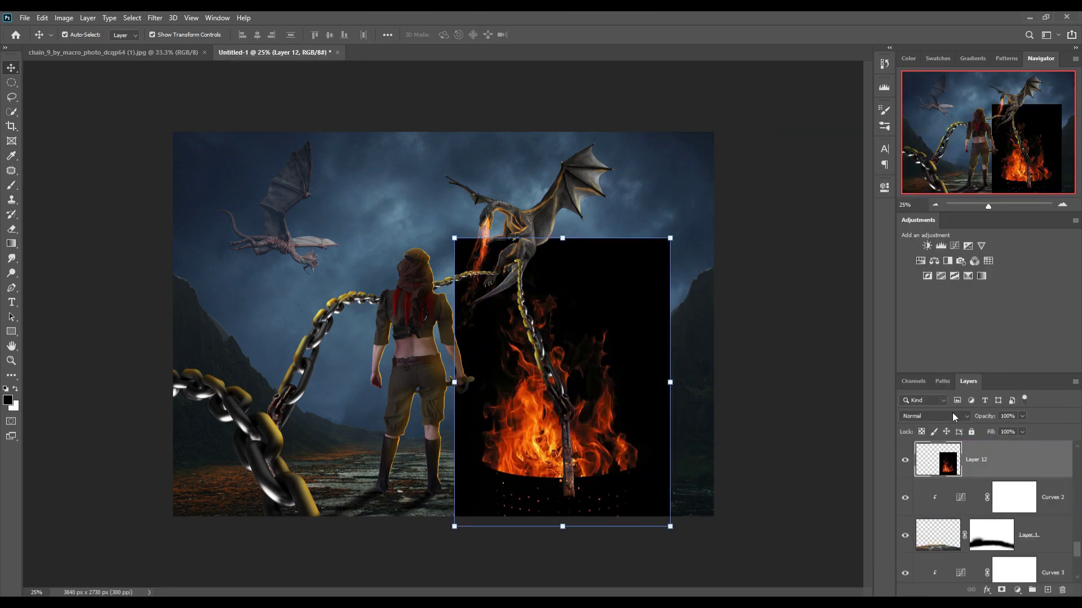
- Screen-blend the fire, scale it by the right chain, and place a duplicate further left
left_click(953, 417)
left_click_drag(669, 526, 633, 501)
left_click_drag(540, 428, 538, 463)
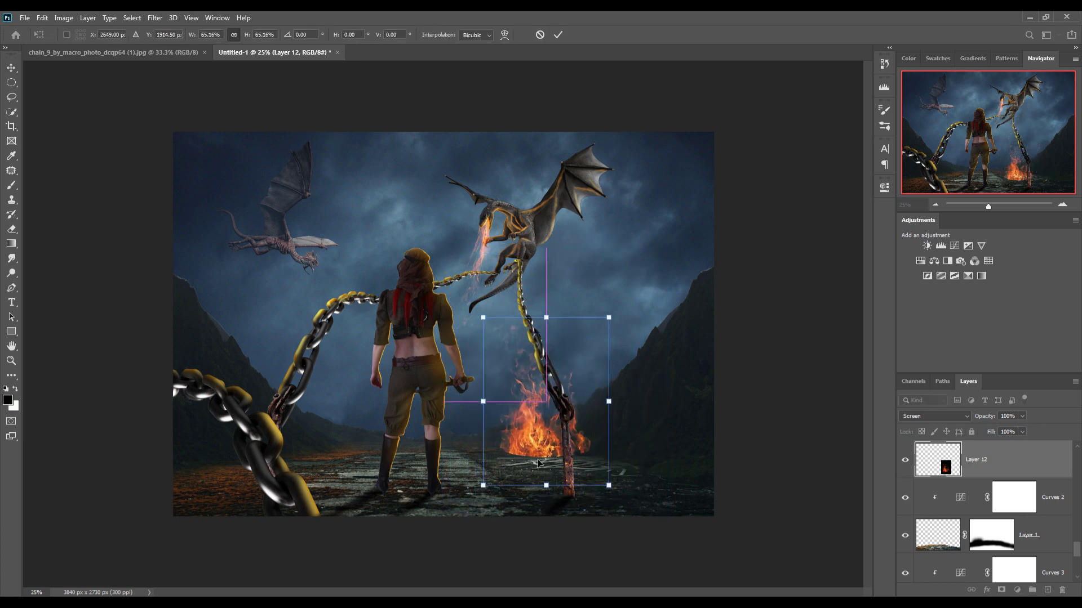
key("Return")
key("Return")
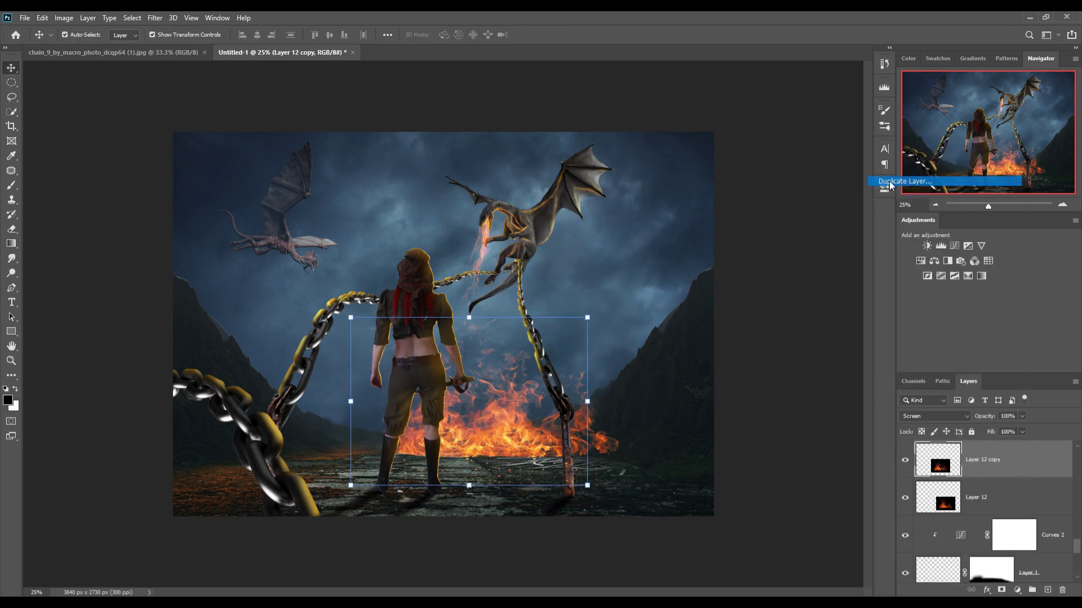
left_click(889, 181)
key("Return")
left_click_drag(424, 399, 339, 401)
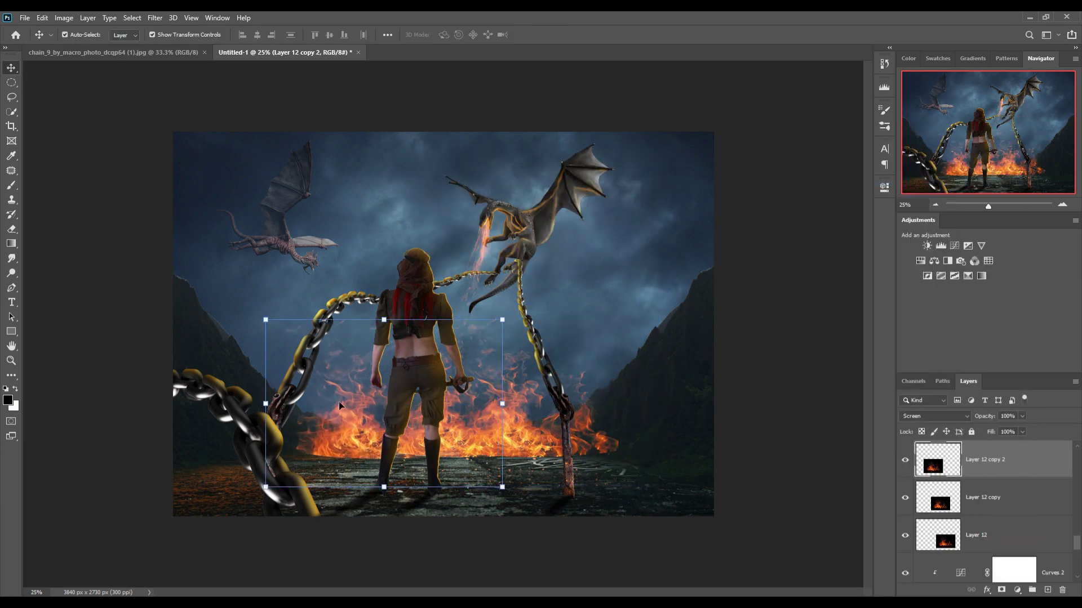
- Merge the three flame layers into one, after undoing an accidental clip
left_click(992, 535, "shift")
right_click(1027, 468)
left_click(907, 332)
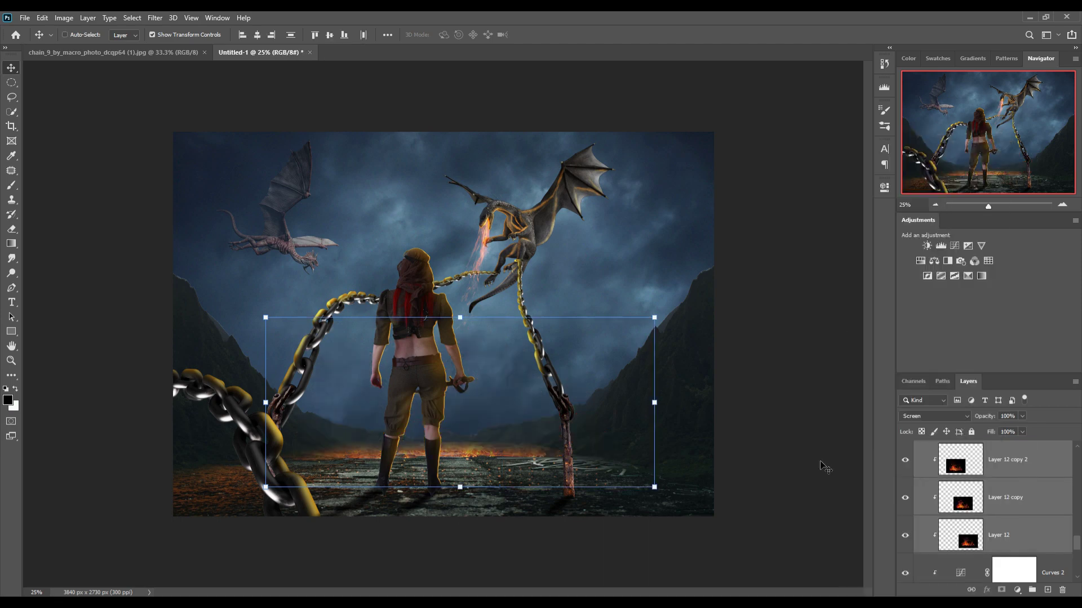
key("ctrl+alt+g")
key("ctrl+e")
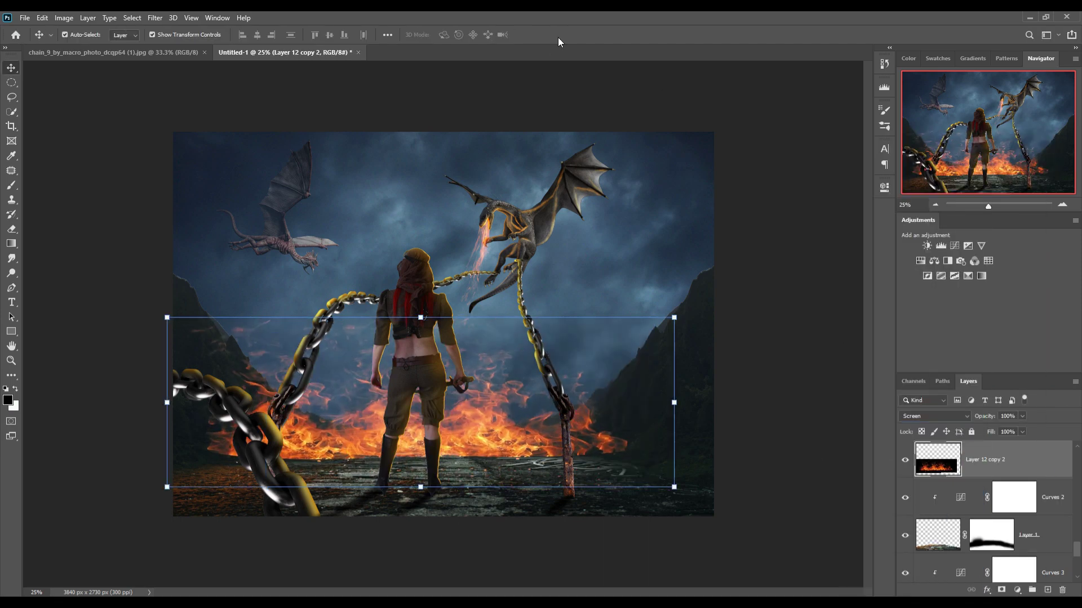
- Add a new orange solid colour fill layer
left_click(1047, 498)
left_click(1017, 590)
left_click(941, 391)
- Set the orange fill to Linear Dodge with an inverted mask, and mask the flames' base into the ground
left_click(957, 257)
key("ctrl+i")
key("alt+shift+w")
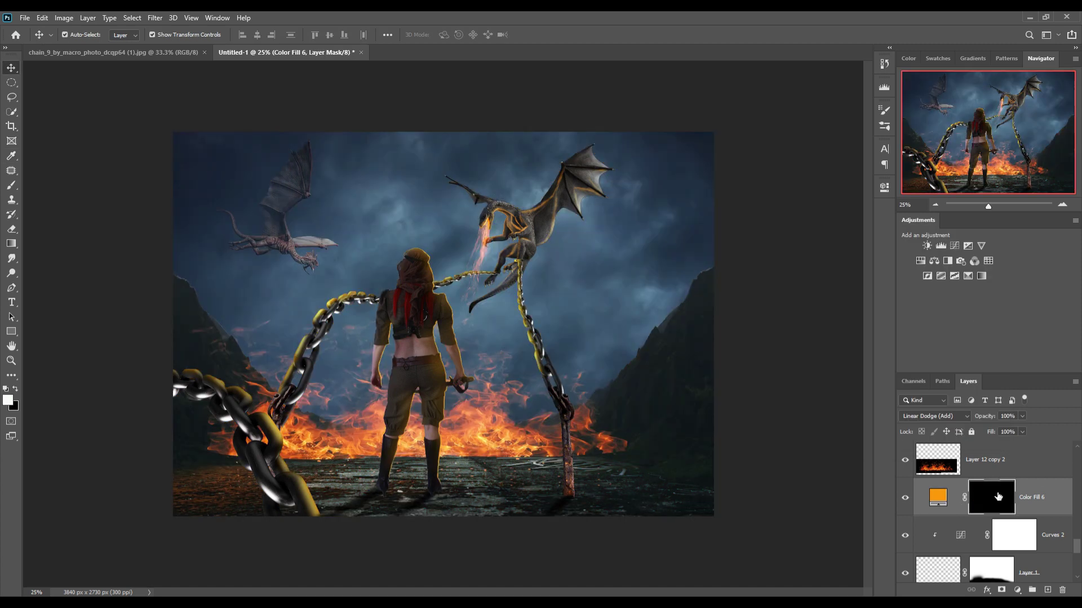
left_click(991, 460)
left_click(1001, 590)
key("b")
key("x")
left_click_drag(212, 483, 636, 476)
- Paint a soft white glow onto the road in the orange glow layer's mask
key("alt+bracketleft")
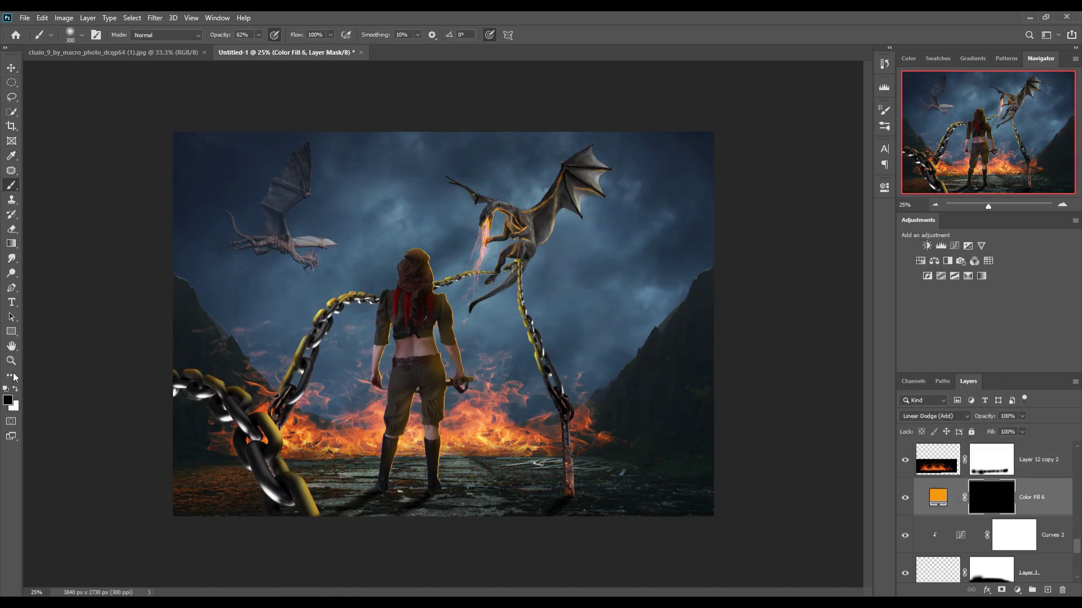
key("x")
key("bracketleft")
key("bracketleft")
key("3")
mouse_move(279, 471)
left_mouse_down()
mouse_move(557, 468)
mouse_move(375, 489)
mouse_move(558, 453)
mouse_move(532, 451)
left_mouse_up()
scroll(991, 507, "down", 3)
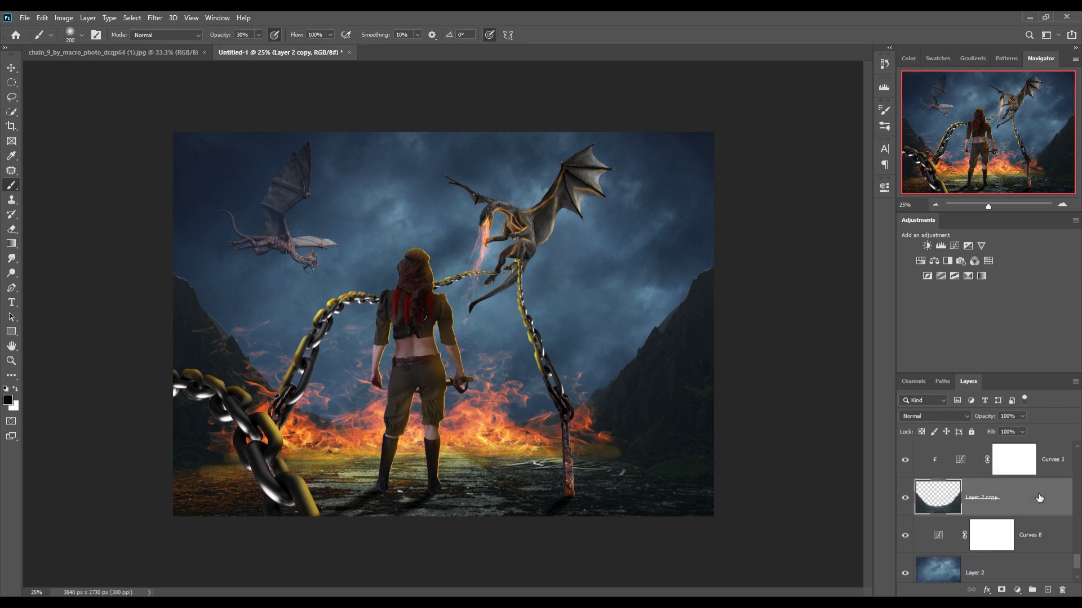
scroll(991, 507, "down", 2)
- Add another orange solid colour fill layer with its mask inverted to black
left_click(1048, 535)
left_click(1017, 591)
left_click(957, 345)
key("Return")
key("b")
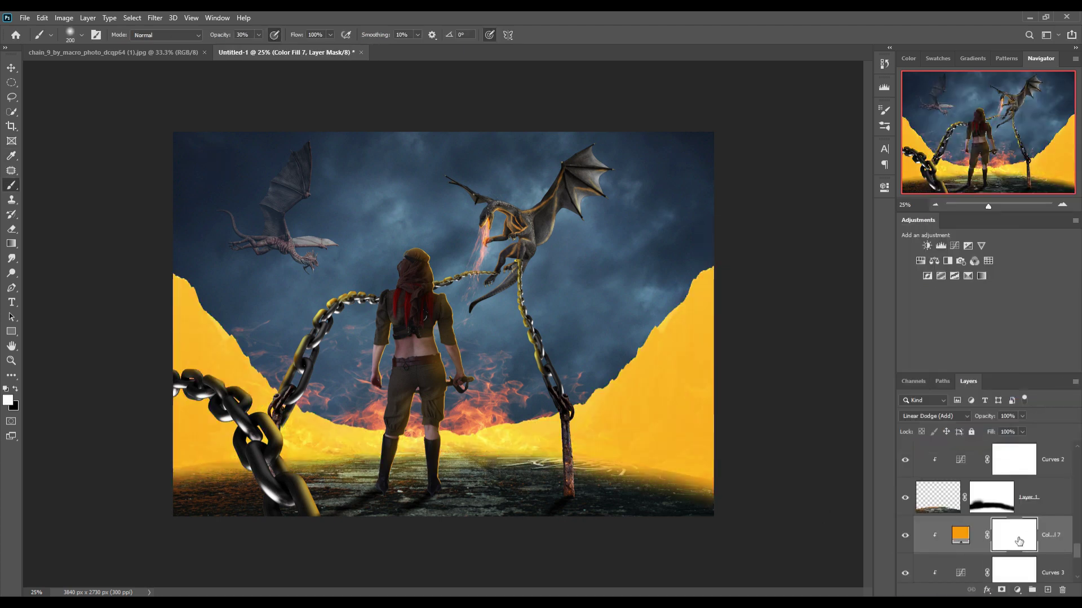
key("ctrl+i")
- Paint orange glow onto both mountain slopes, the left chain area and the lower-right ground
left_click_drag(177, 279, 373, 434)
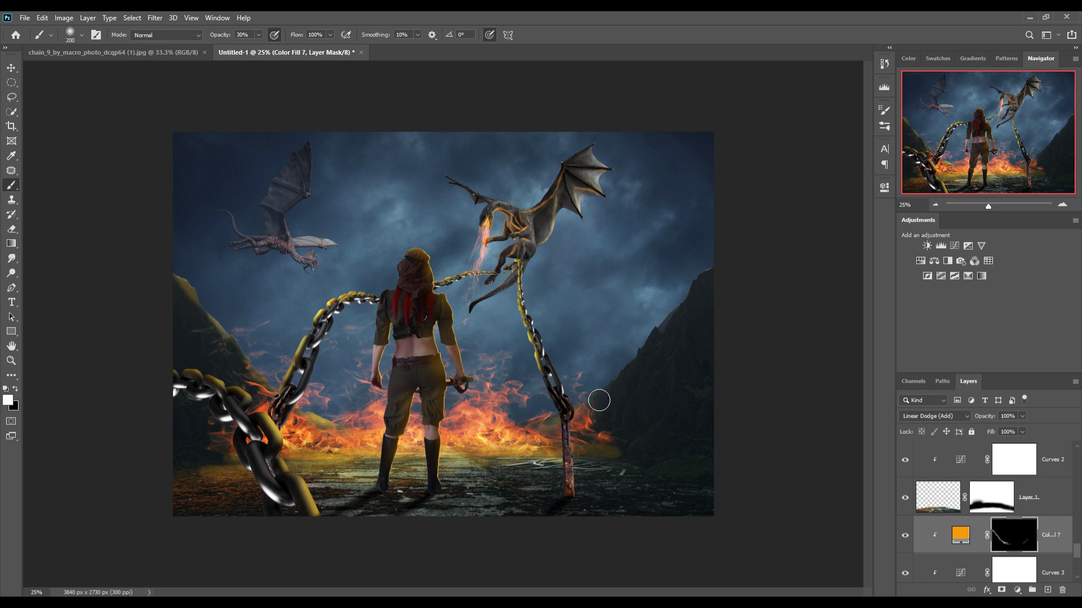
left_click_drag(645, 372, 707, 274)
key("1")
key("bracketleft")
key("bracketleft")
key("bracketleft")
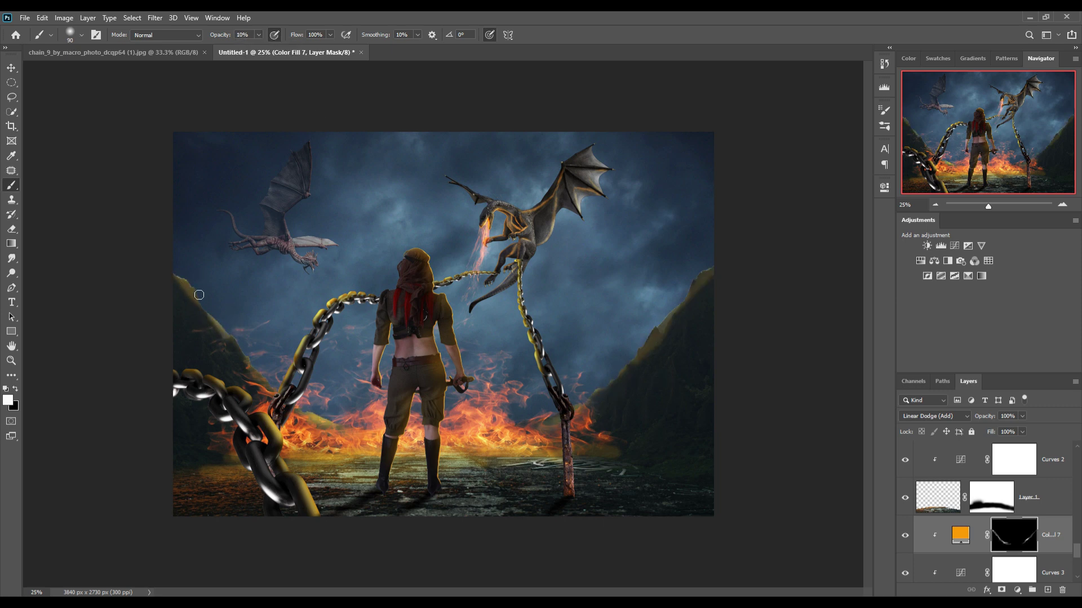
left_click_drag(265, 391, 182, 463)
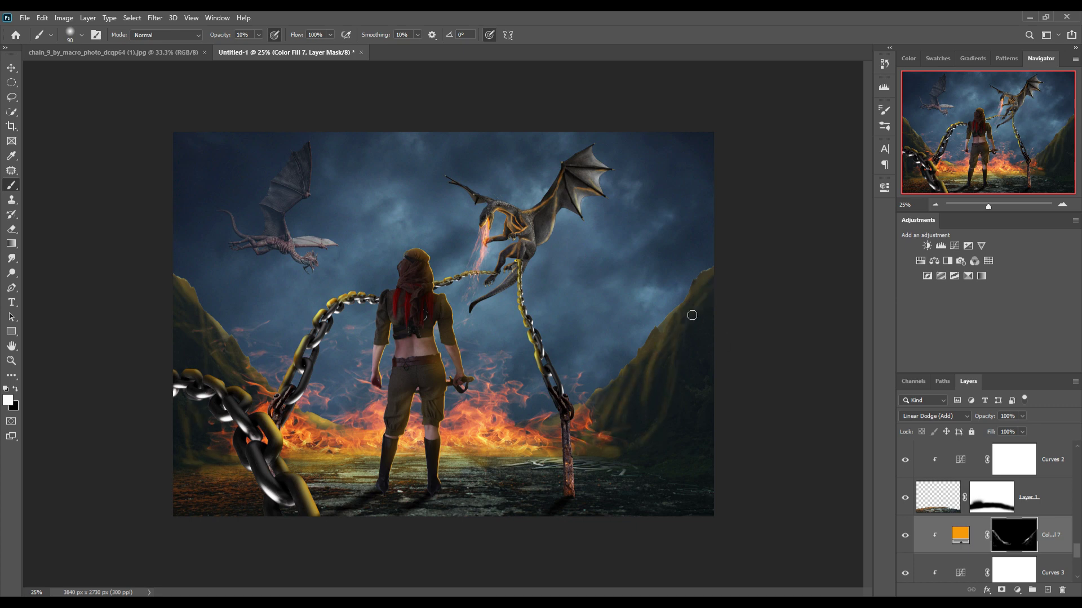
left_click_drag(696, 464, 688, 443)
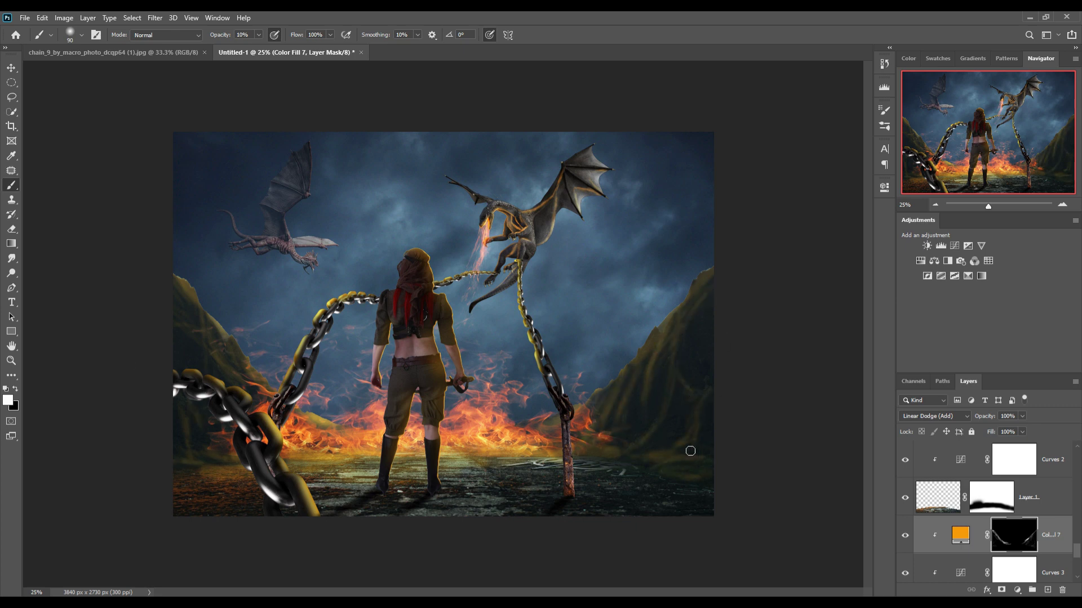
left_click(445, 350, "ctrl")
- Paint an orange rim light along the warrior's edges at 35% brush opacity
key("3")
key("5")
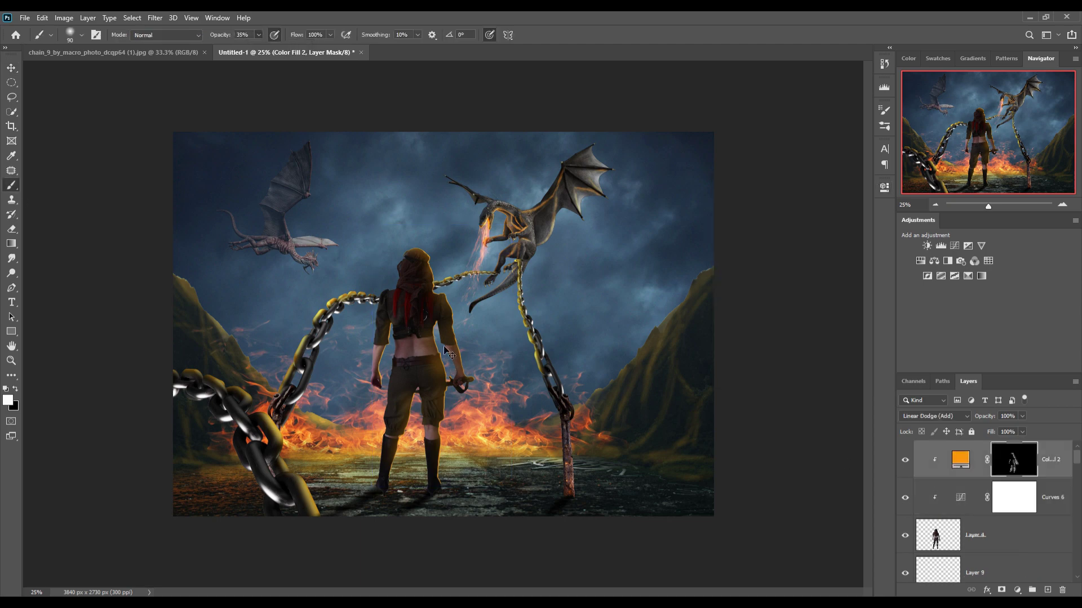
scroll(445, 351, "up", 3)
key("bracketleft")
left_click_drag(468, 281, 487, 417)
mouse_move(439, 237)
left_mouse_down()
mouse_move(287, 231)
mouse_move(315, 345)
mouse_move(298, 495)
mouse_move(315, 348)
left_mouse_up()
left_click_drag(304, 405, 304, 495)
left_click_drag(363, 366, 362, 511)
left_click_drag(457, 428, 483, 326)
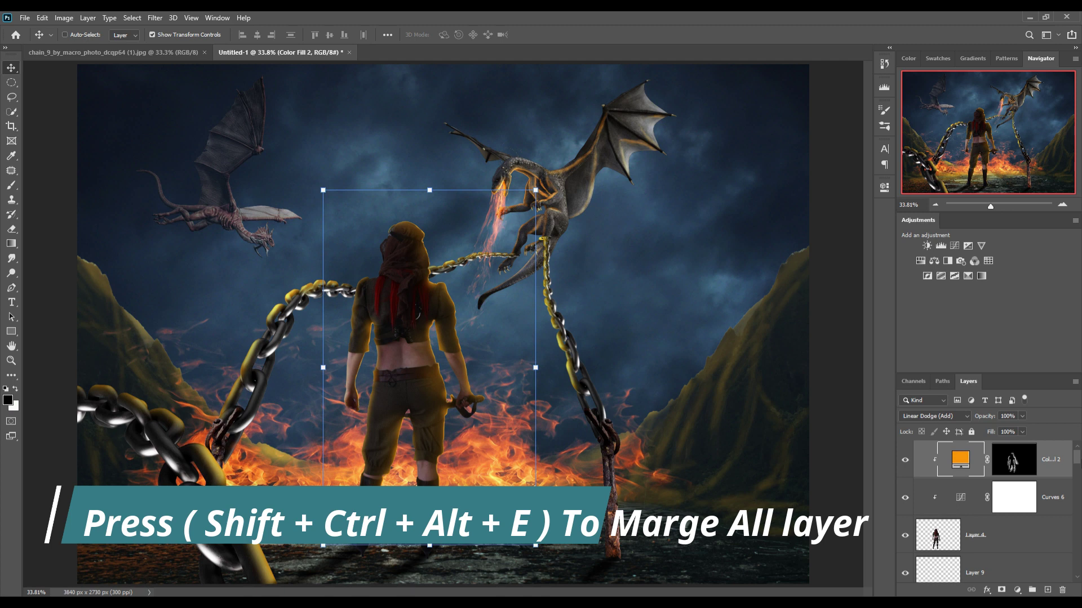
- Stamp all visible layers into Layer 12 and convert it to a smart object
key("ctrl+shift+alt+e")
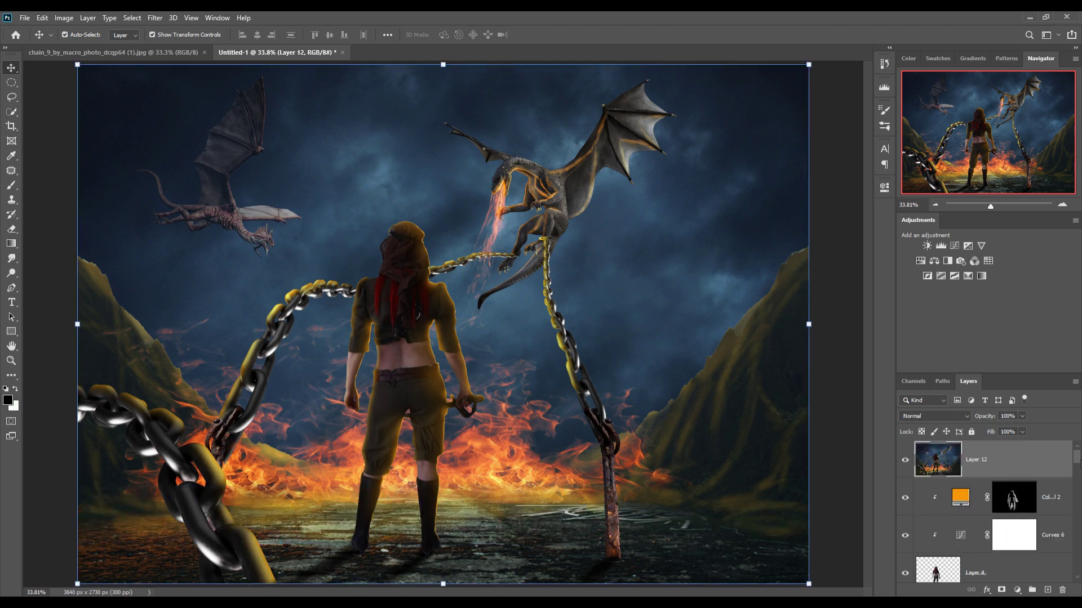
right_click(1012, 459)
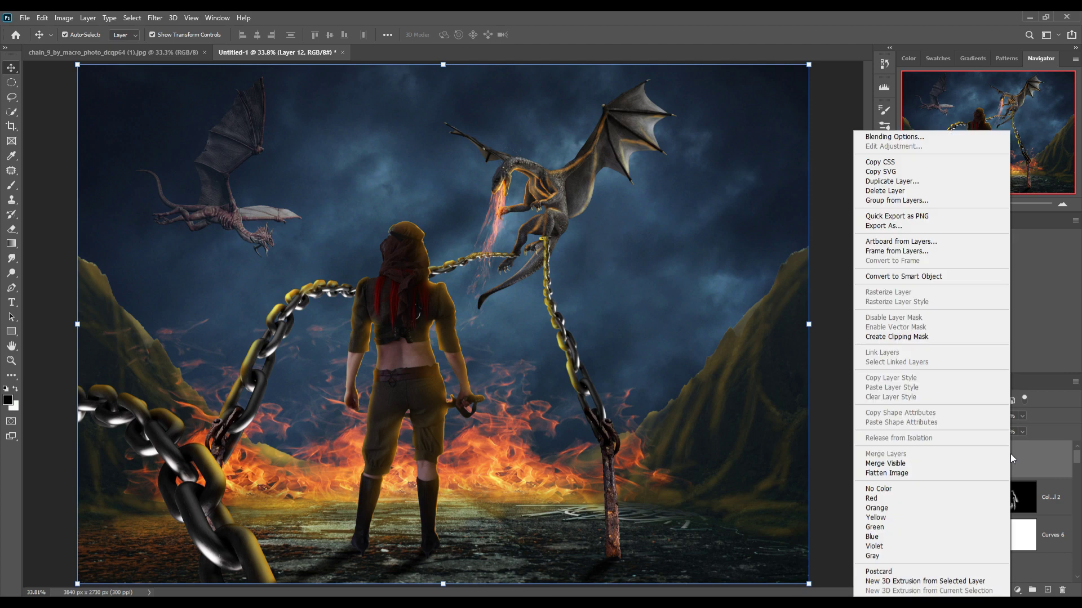
left_click(913, 281)
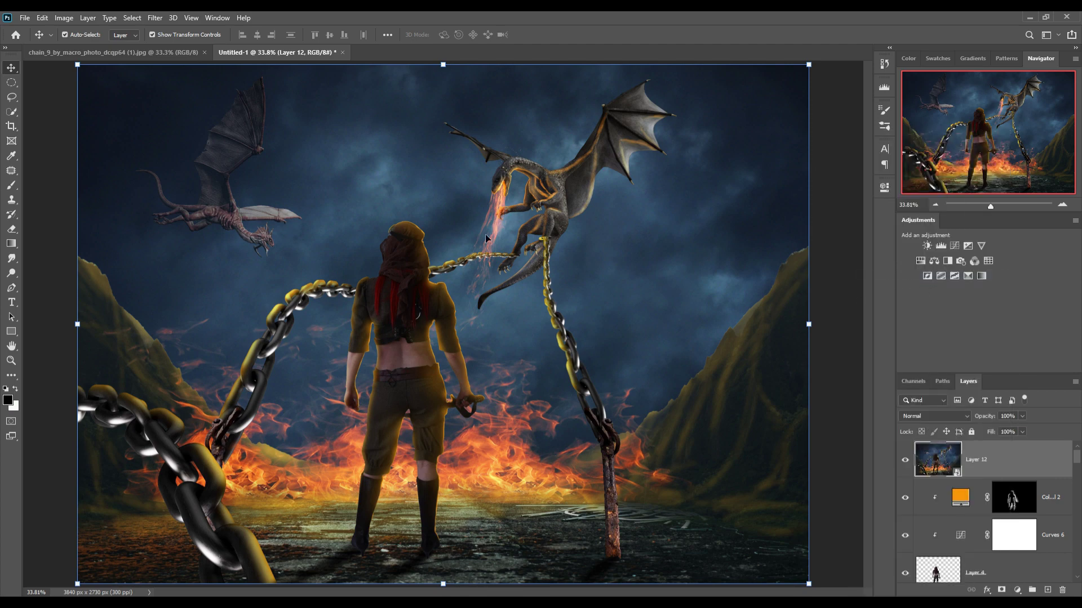
- Apply the Camera Raw Filter and brighten the lights on the tone curve
left_click(158, 20)
left_click(177, 82)
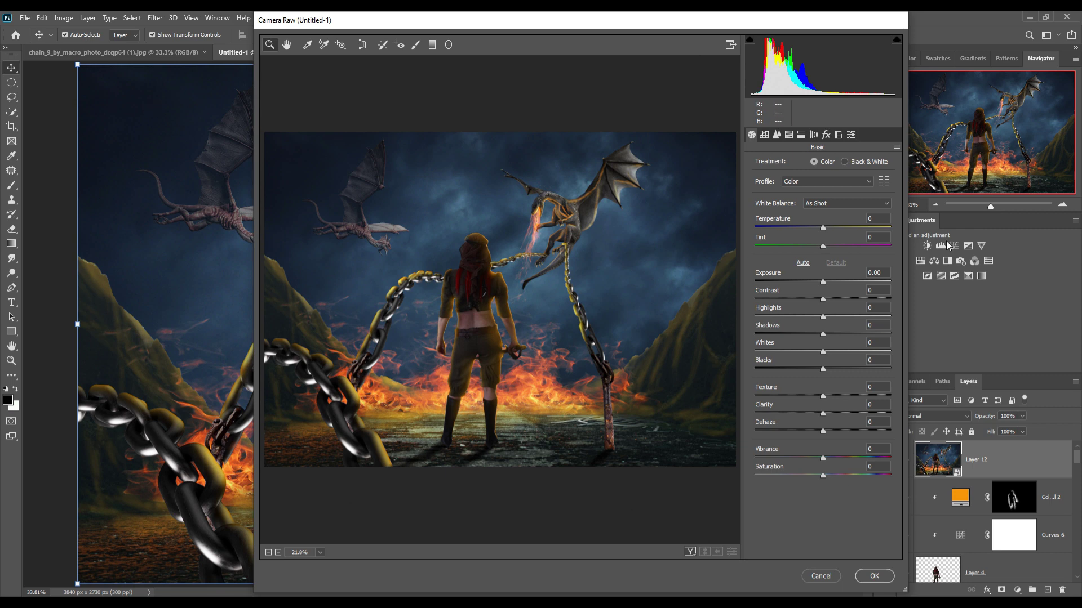
left_click(764, 135)
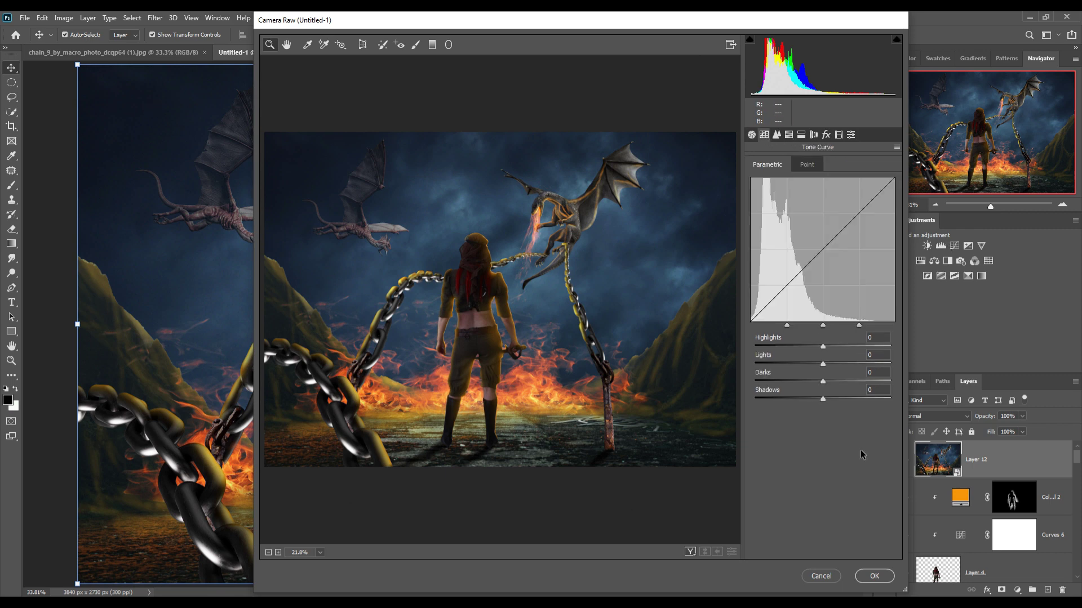
left_click_drag(832, 347, 817, 382)
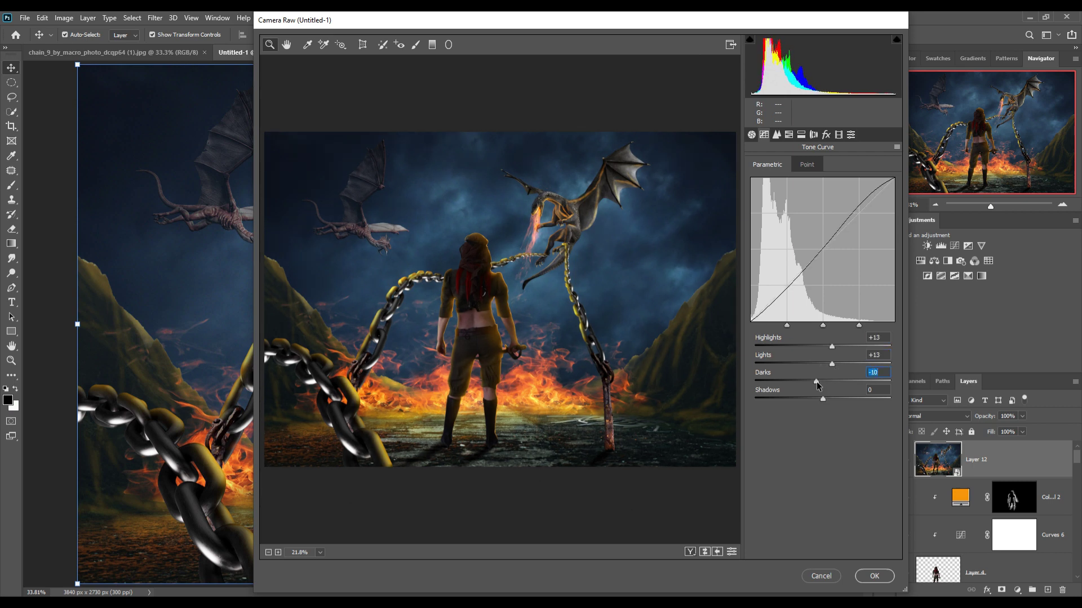
- Check sharpening, boost yellow saturation in HSL, add a dark post-crop vignette, and apply
left_click(777, 135)
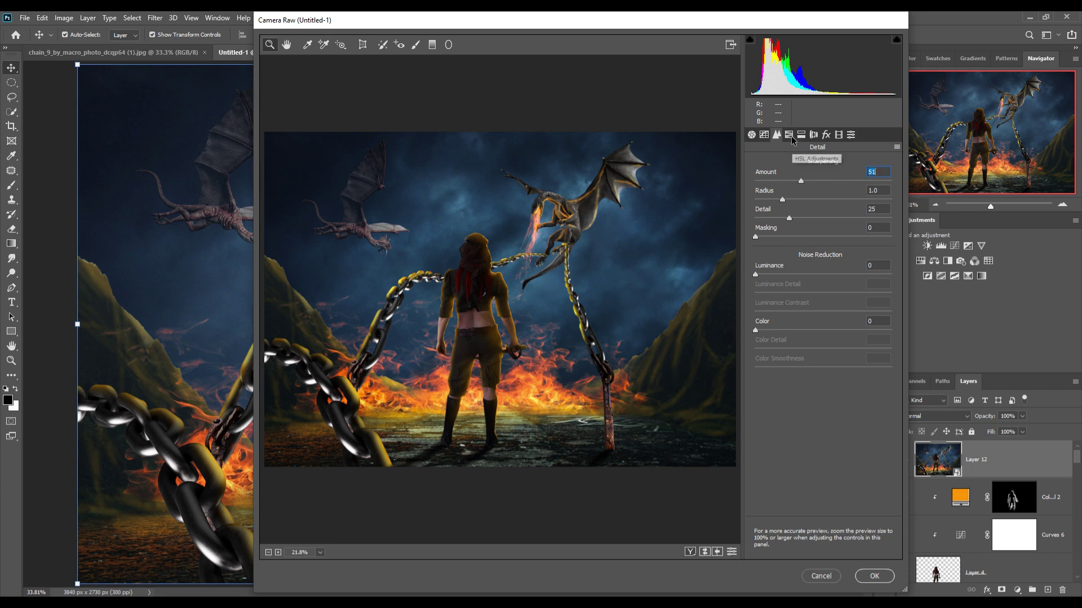
left_click(790, 137)
left_click(794, 166)
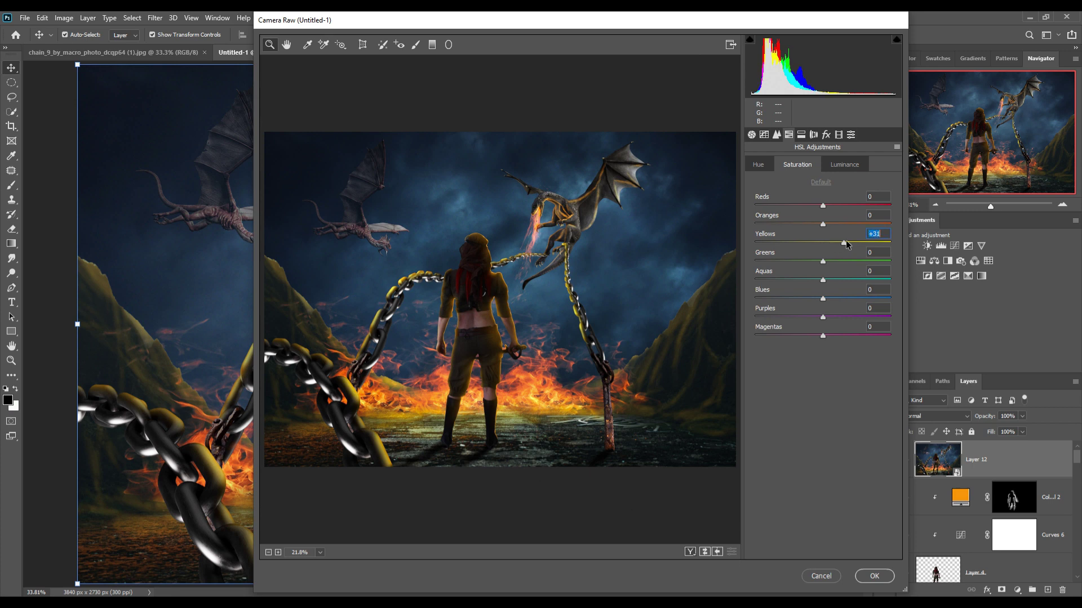
left_click_drag(843, 243, 844, 243)
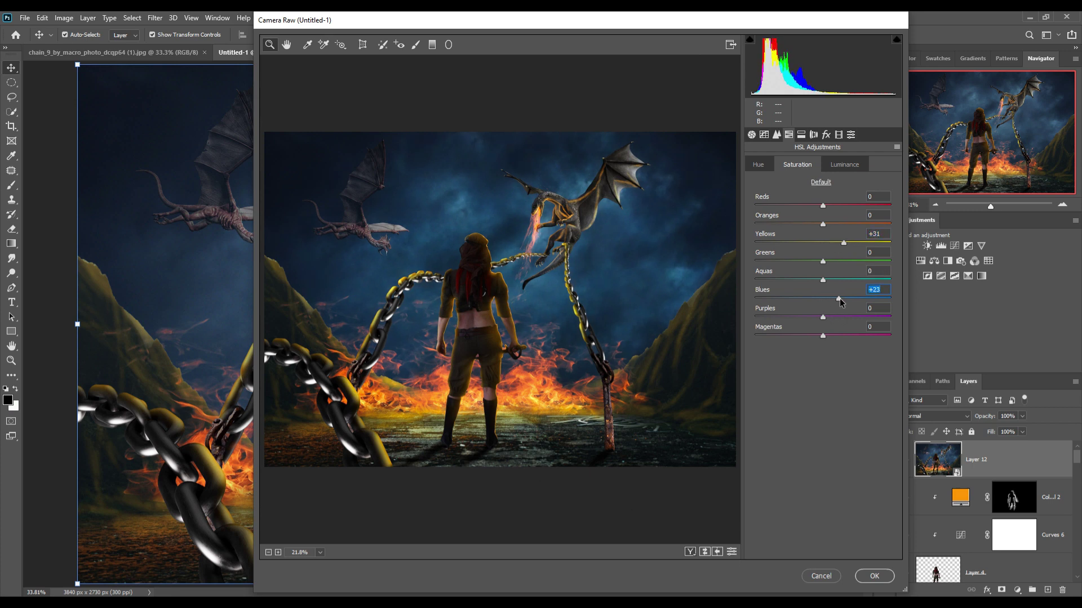
left_click(825, 134)
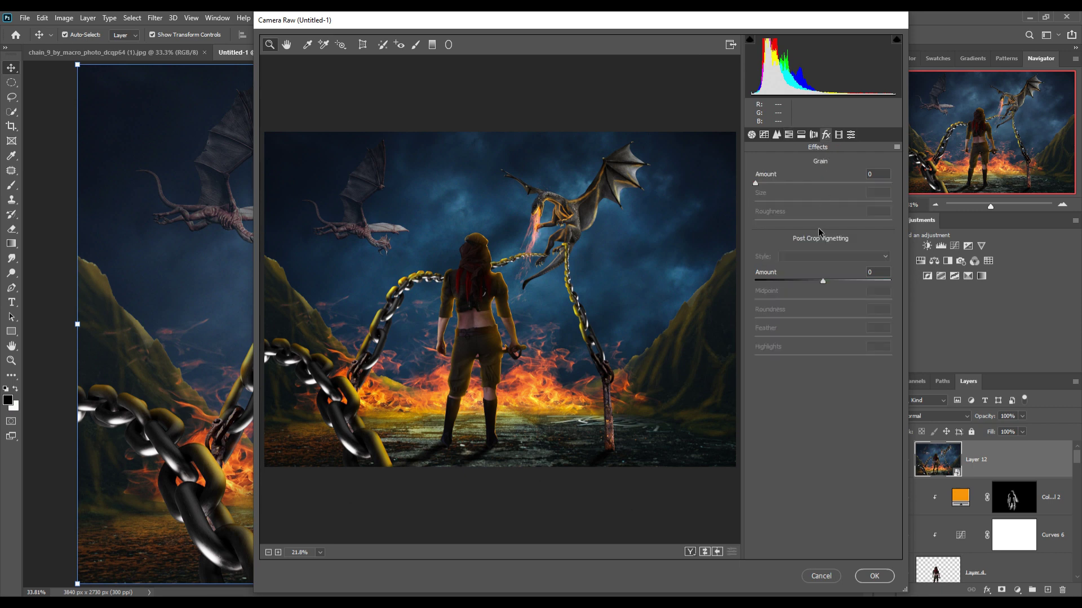
left_click_drag(823, 283, 818, 286)
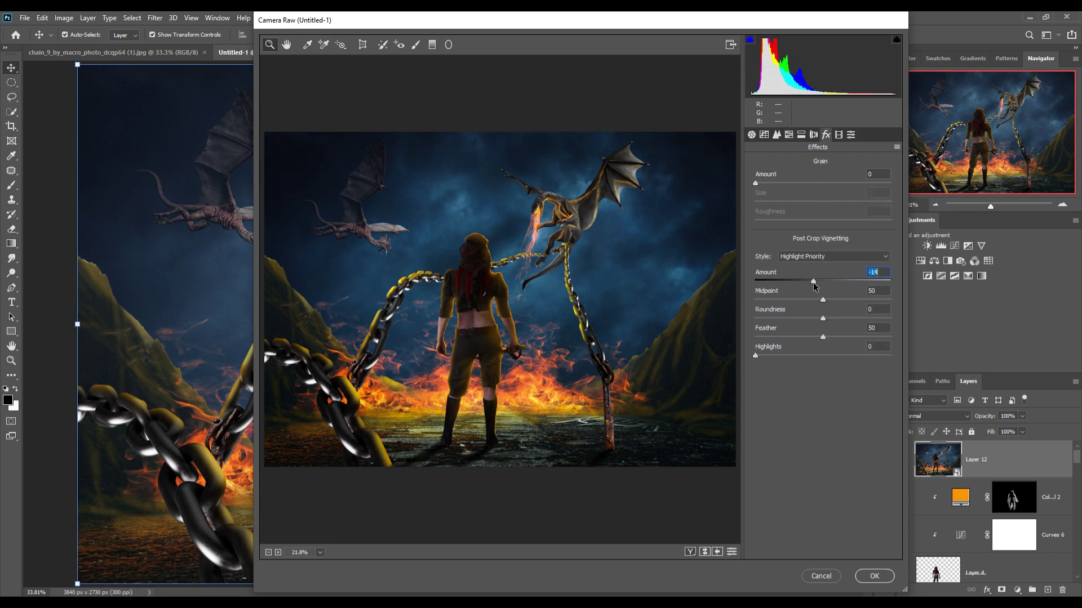
left_click(874, 576)
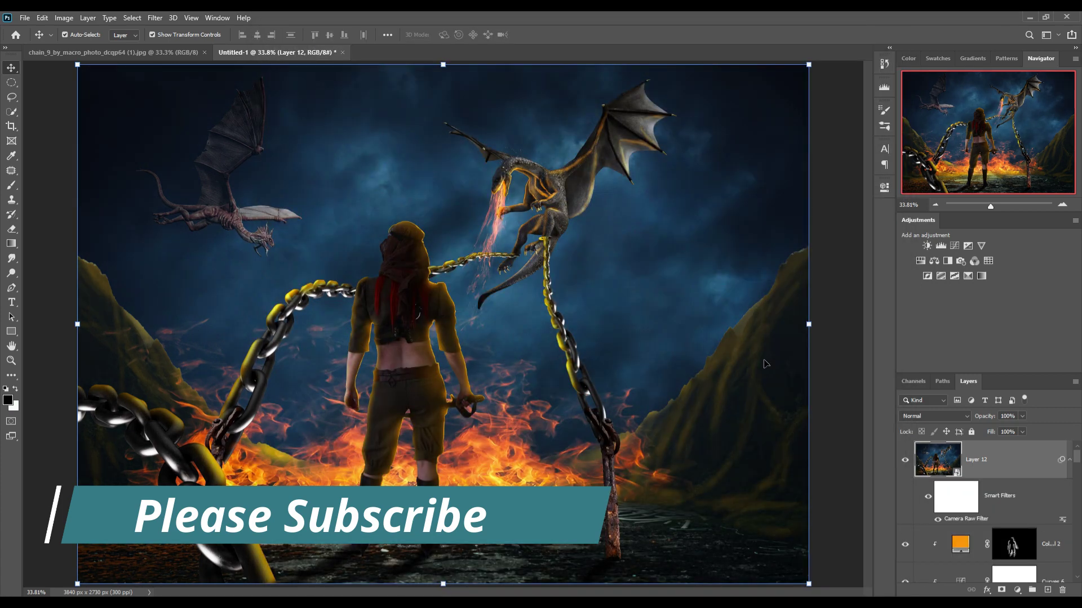